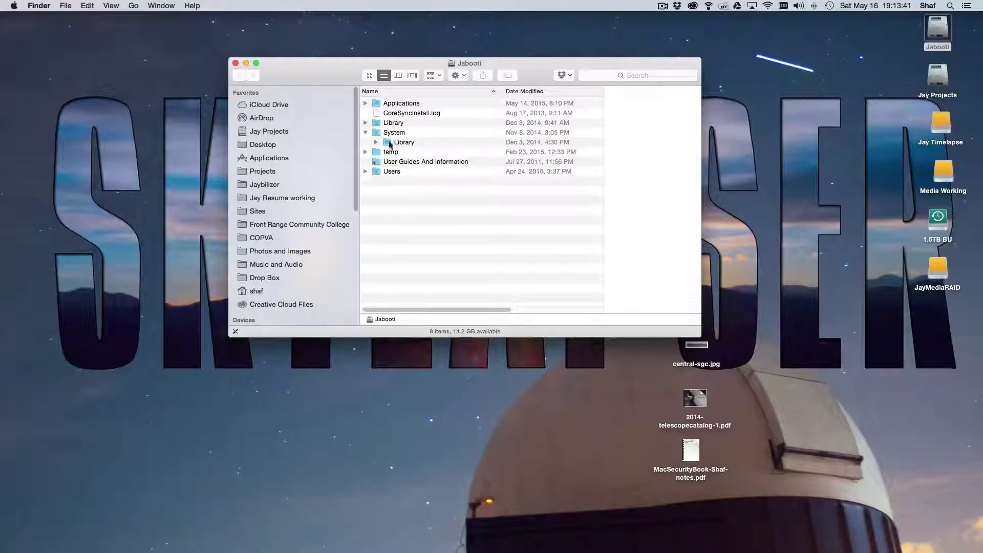
- Find Image Capture.app in the Applications folder and open it
left_click(251, 158)
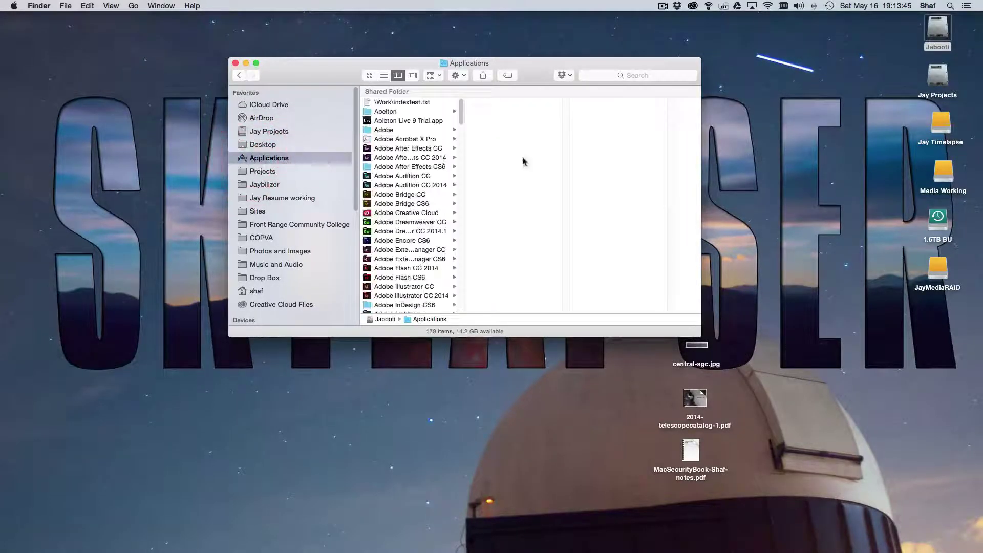
left_click_drag(460, 115, 460, 174)
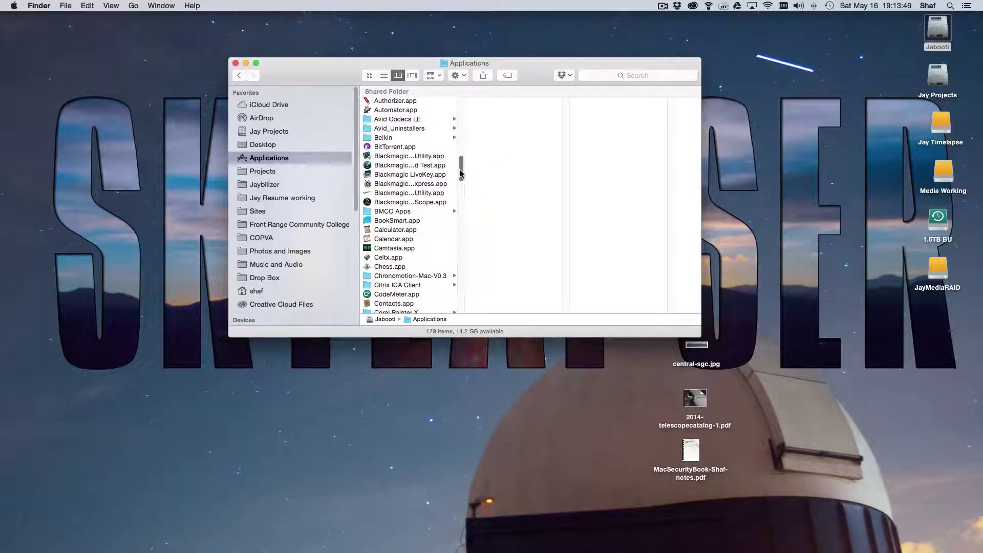
key("i")
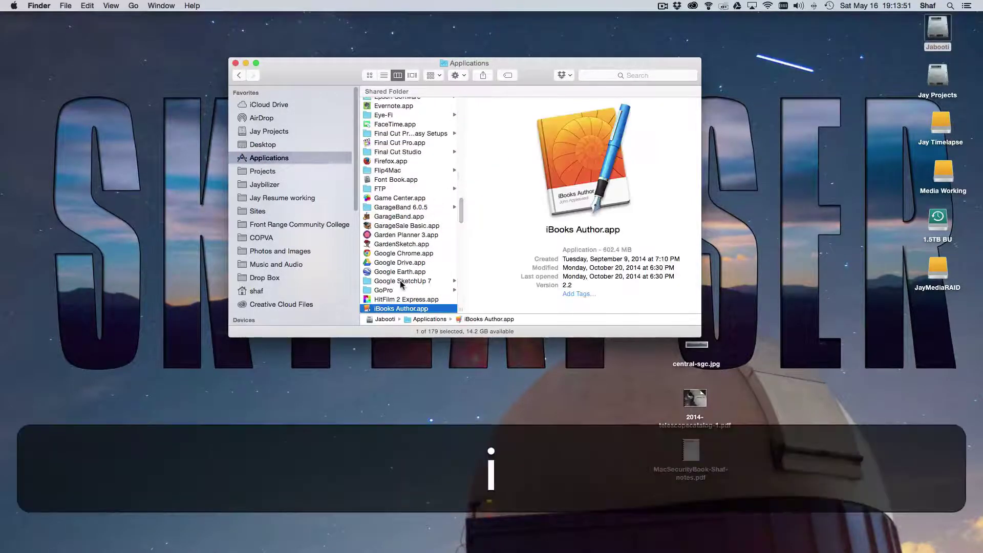
scroll(401, 281, "down", 10)
scroll(401, 285, "up", 15)
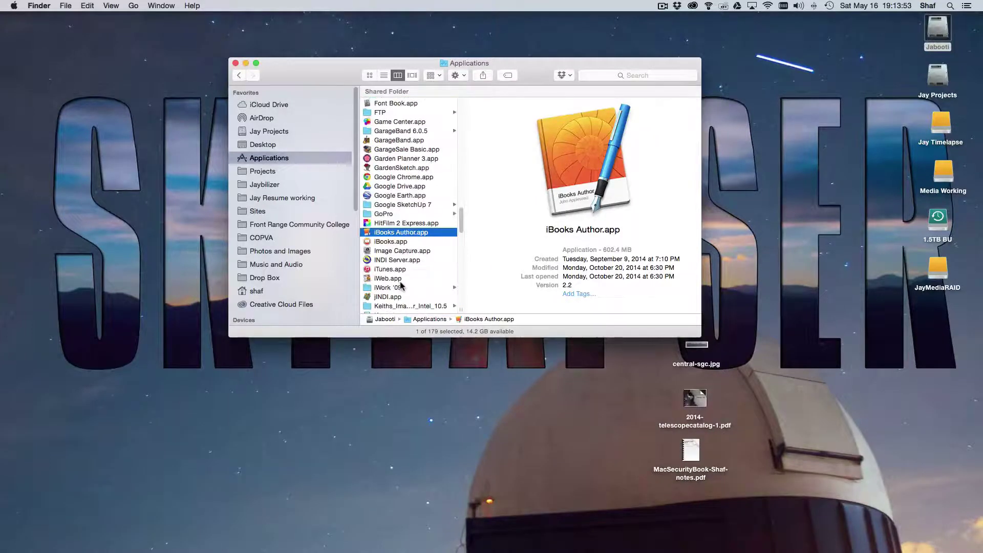
double_click(371, 251)
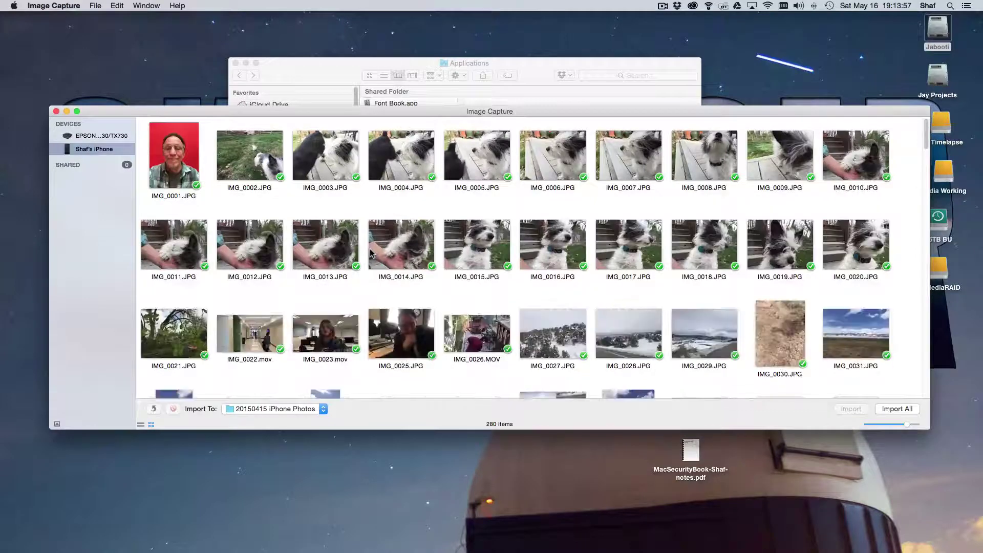
- Enlarge the photo import window and select the iPhone clips IMG_0257.MOV, IMG_0258.MOV and IMG_0259.MOV together
left_click_drag(228, 113, 237, 27)
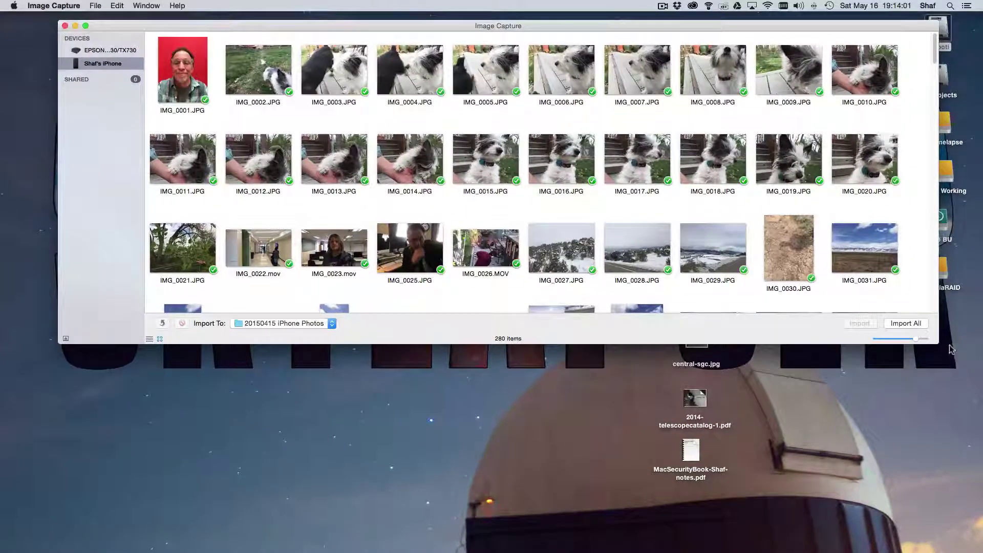
left_click_drag(938, 342, 940, 522)
scroll(442, 255, "down", 20)
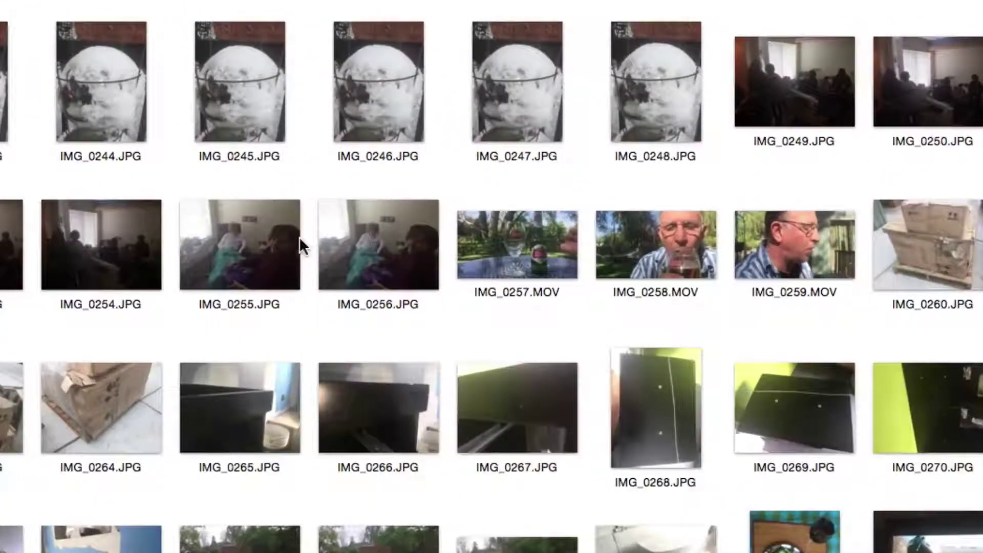
scroll(299, 237, "up", 1)
scroll(299, 237, "up", 1)
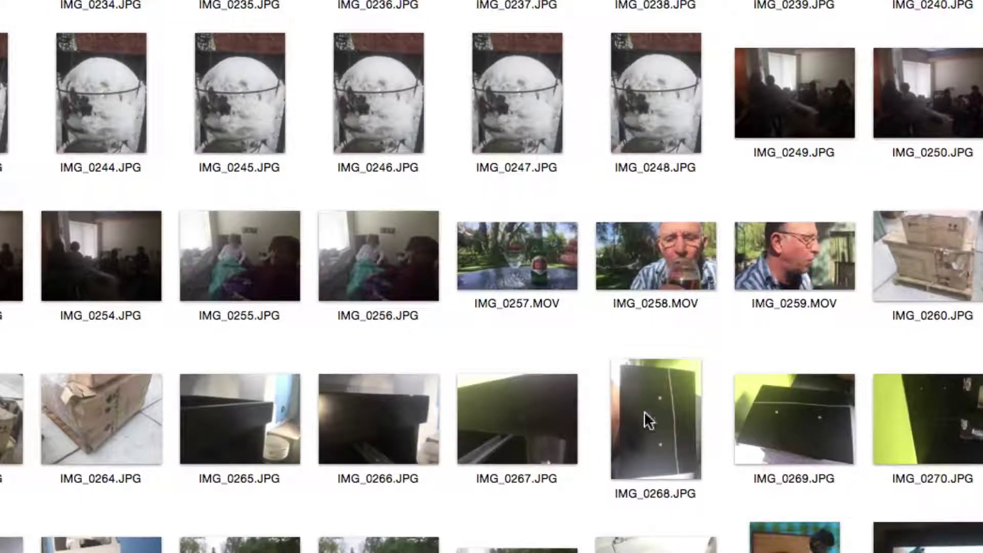
left_click(487, 266)
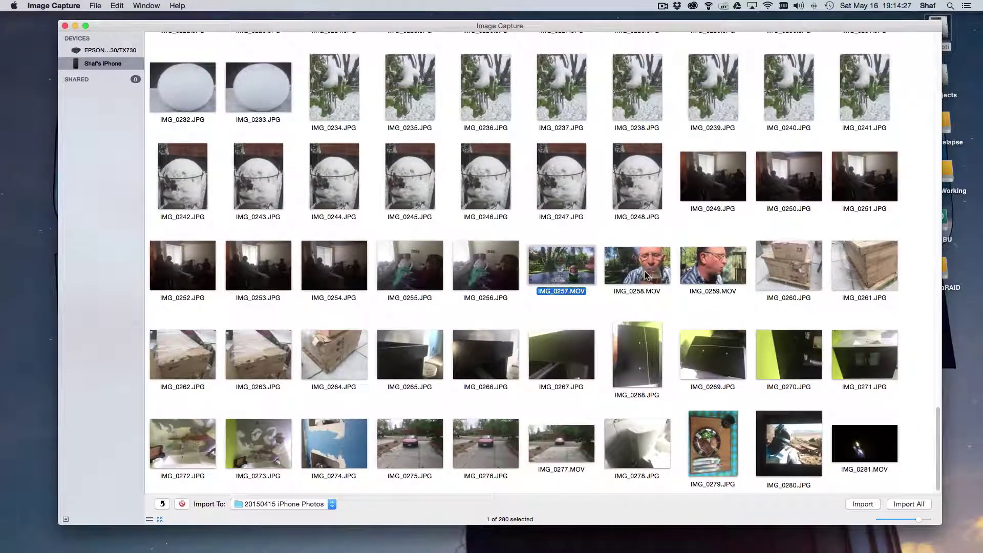
left_click(644, 271, "super")
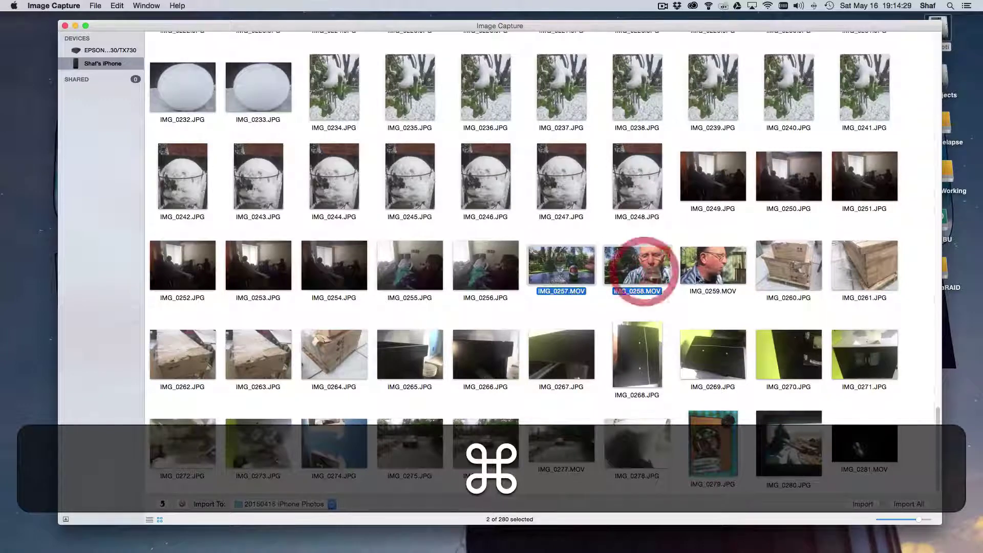
left_click(714, 271, "super")
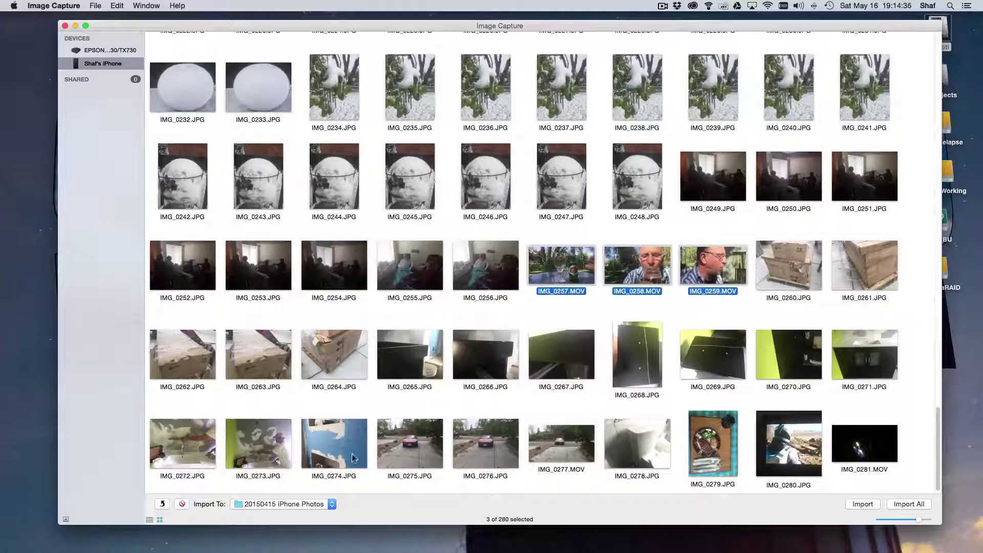
- Set the import destination to the 01_Original footage folder inside SloMo Premiere on the JayMediaRAID drive
left_click(297, 504)
mouse_move(297, 542)
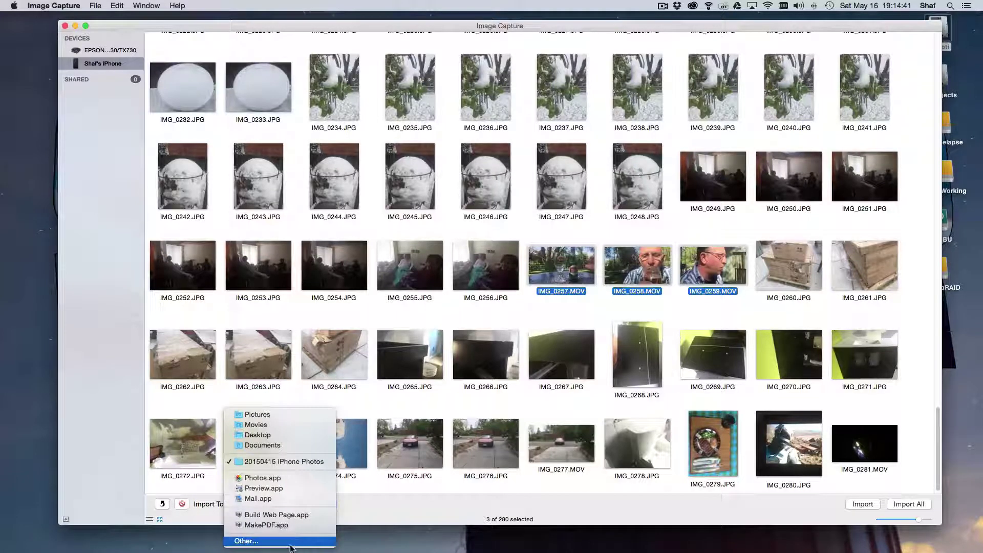
left_click(297, 542)
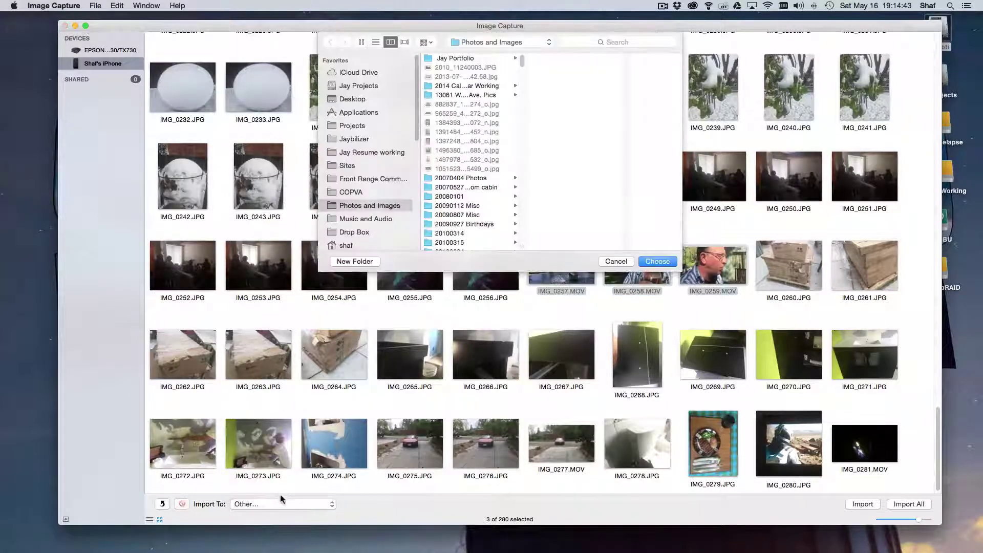
scroll(386, 178, "down", 5)
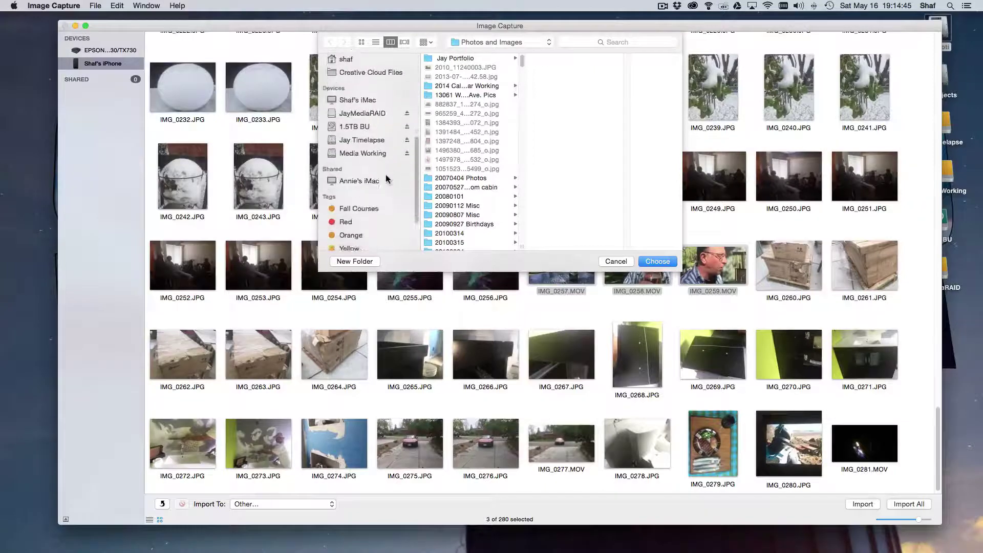
left_click(346, 121)
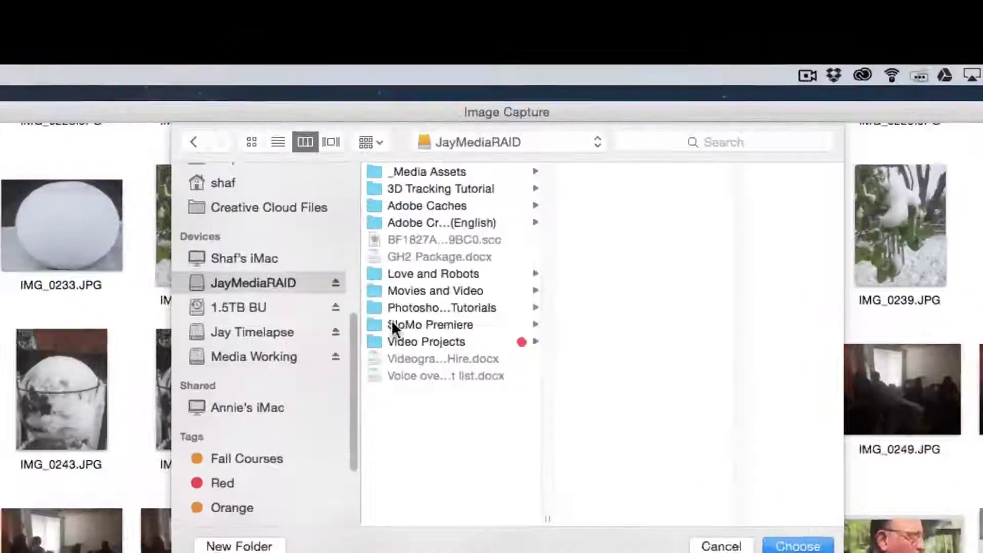
left_click(392, 323)
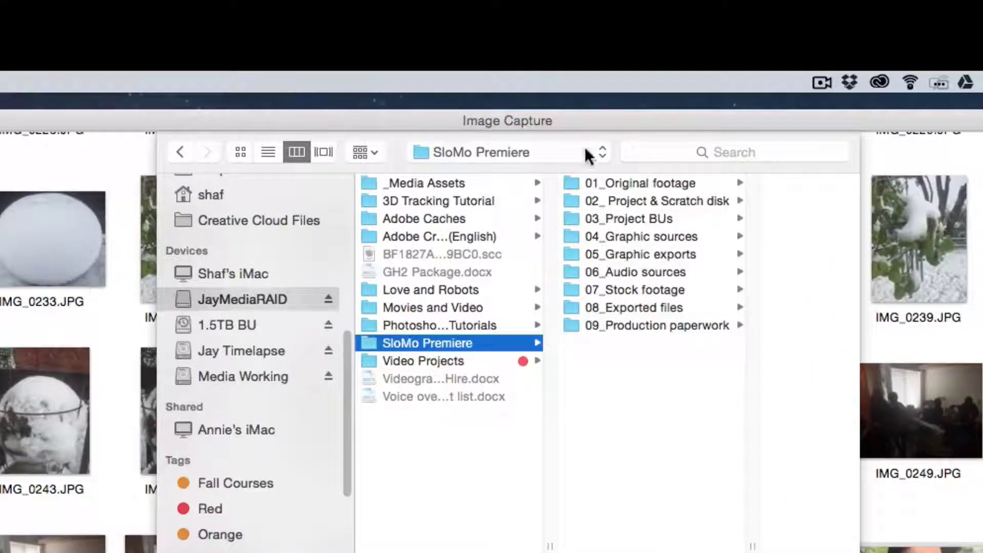
left_click(573, 184)
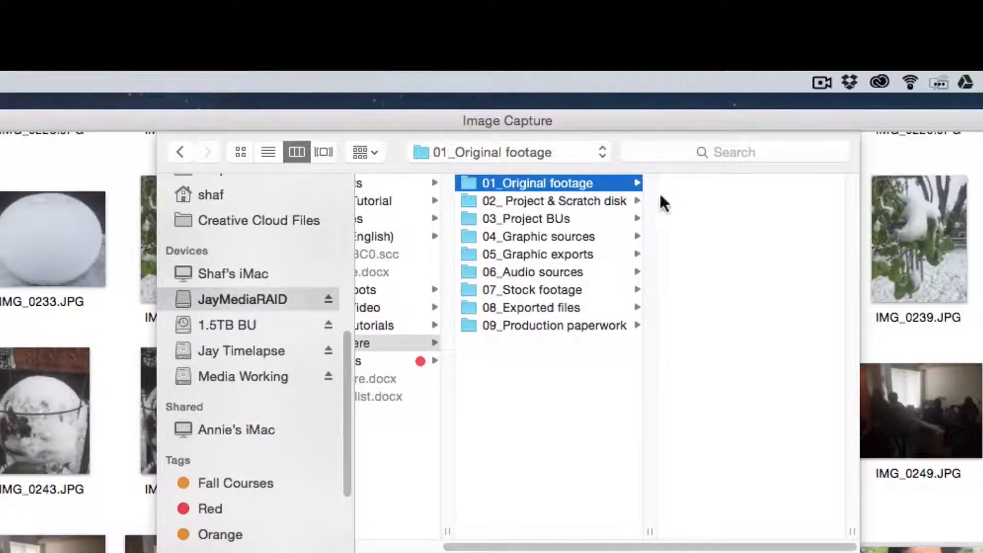
scroll(467, 436, "left", 3)
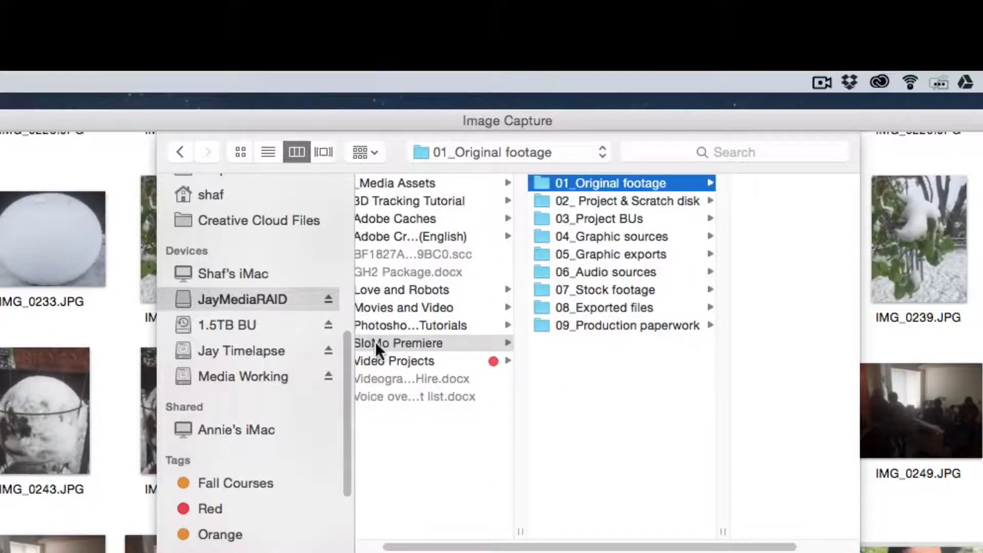
scroll(376, 342, "left", 1)
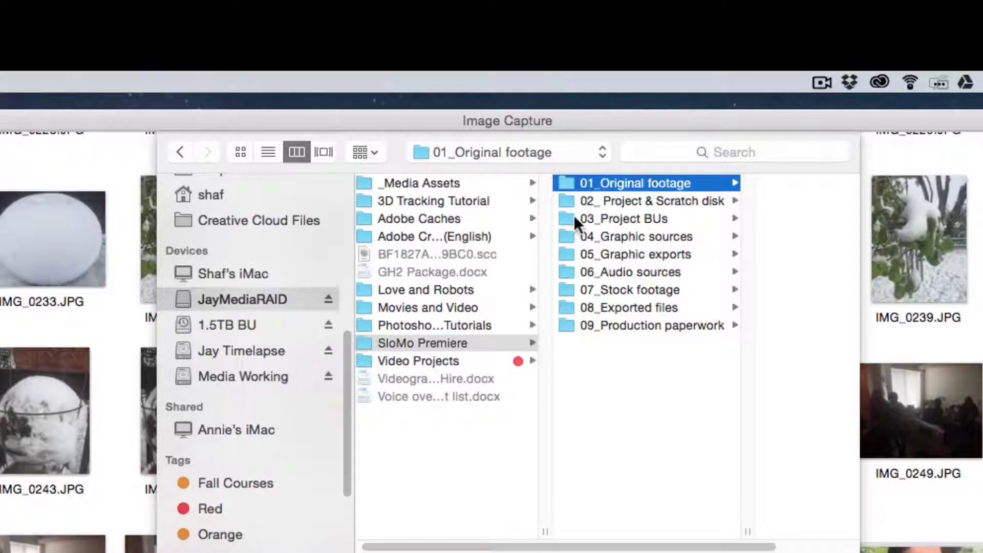
scroll(580, 238, "left", 1)
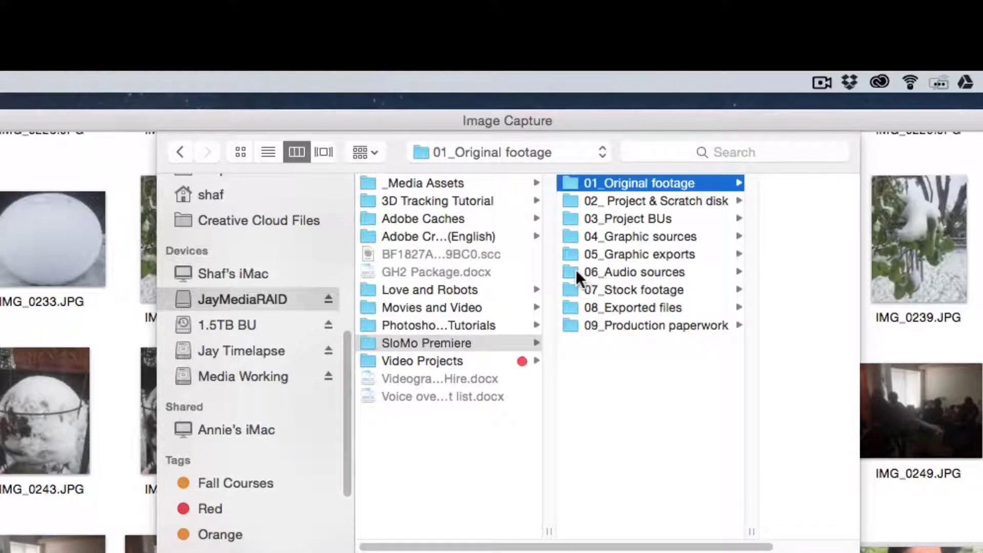
scroll(577, 272, "right", 1)
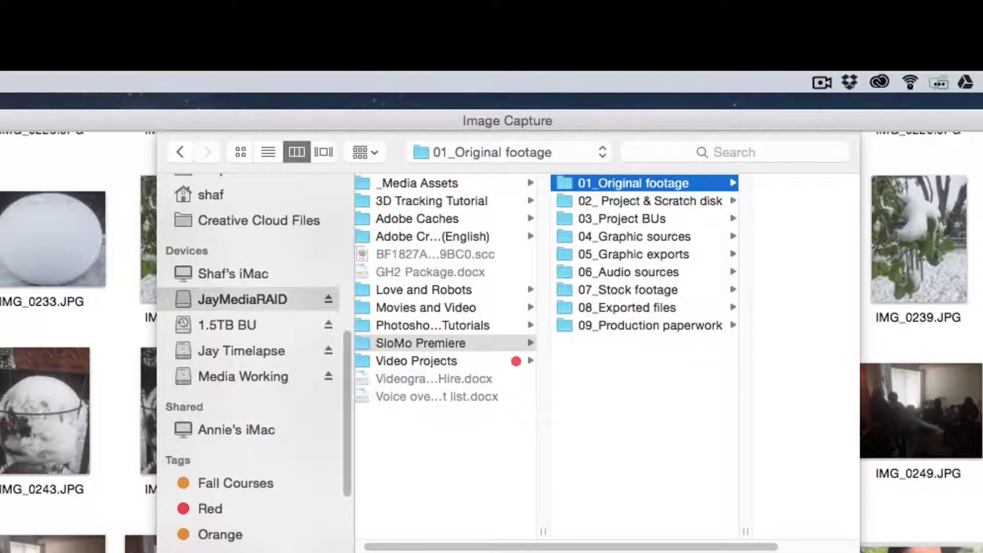
left_click(811, 346)
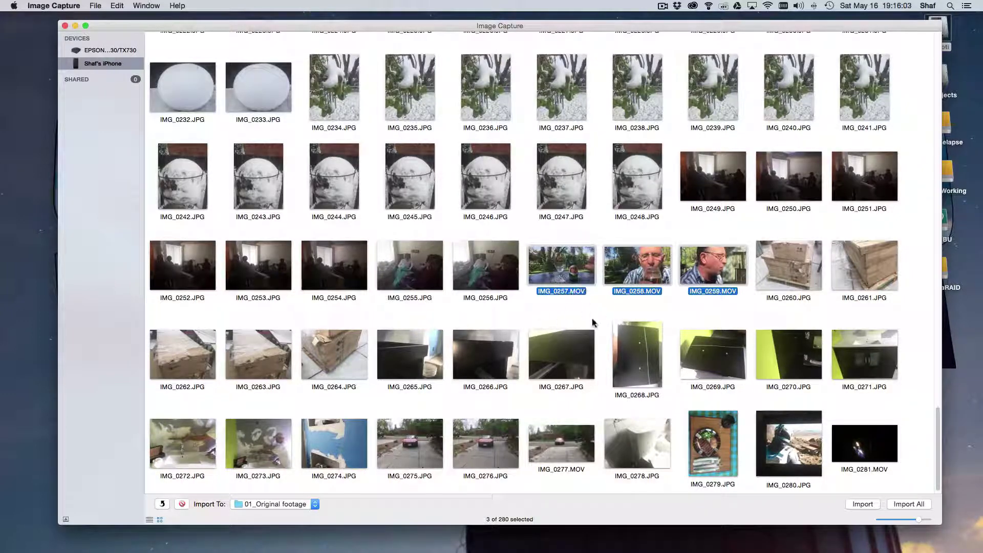
- Import the three selected clips and close the import window
scroll(592, 320, "down", 2)
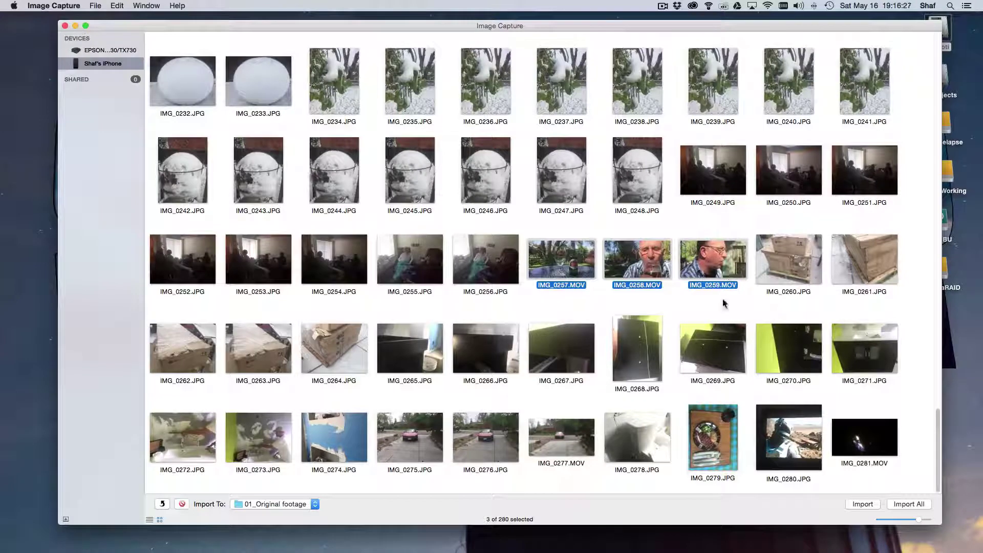
left_click(858, 504)
left_click(65, 26)
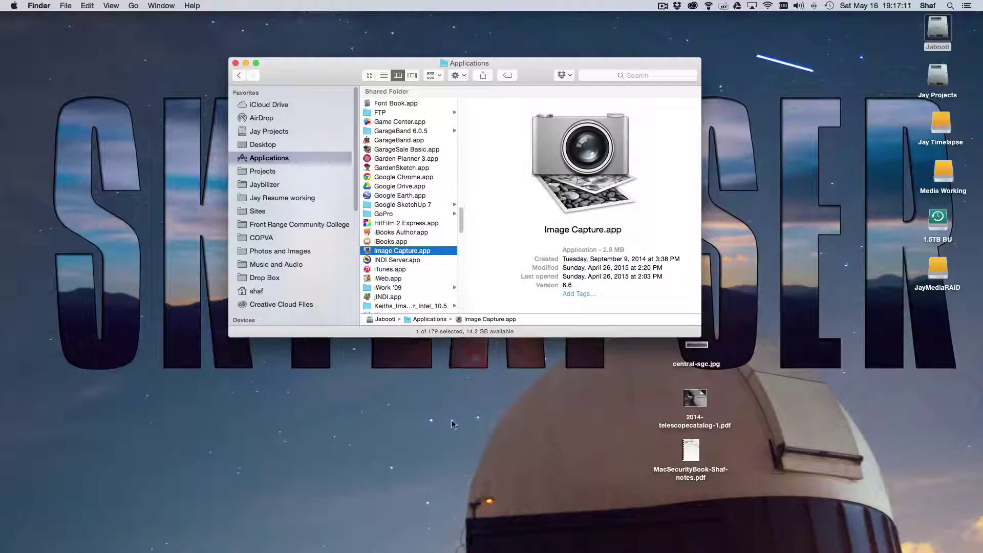
- Launch Adobe Premiere Pro CC 2014 and allow PerianUpdateChecker.app to open
mouse_move(497, 551)
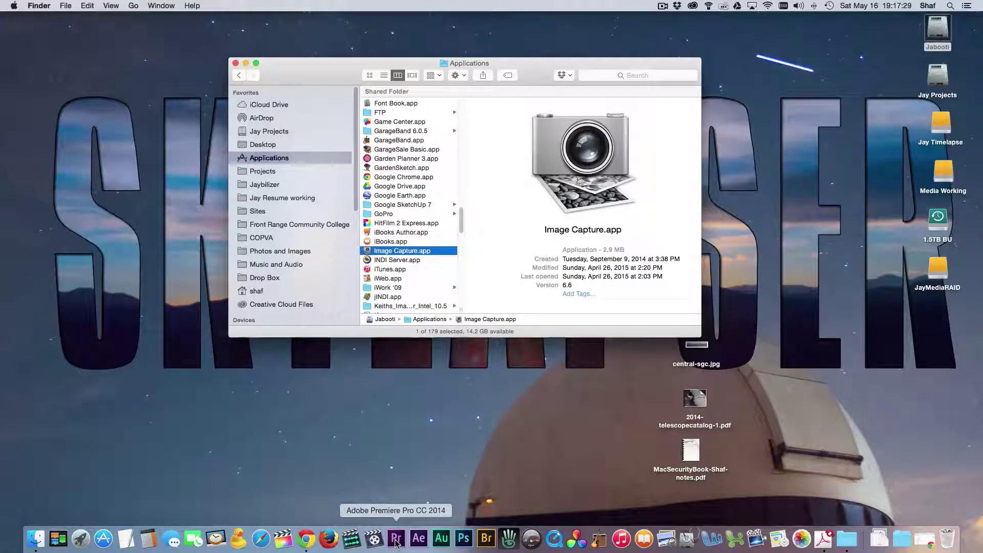
left_click(395, 540)
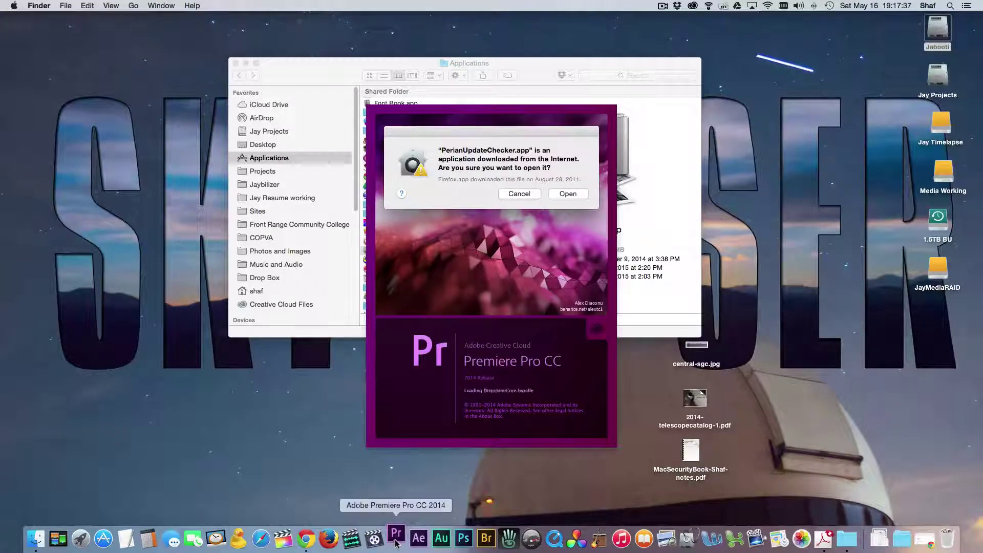
left_click(567, 194)
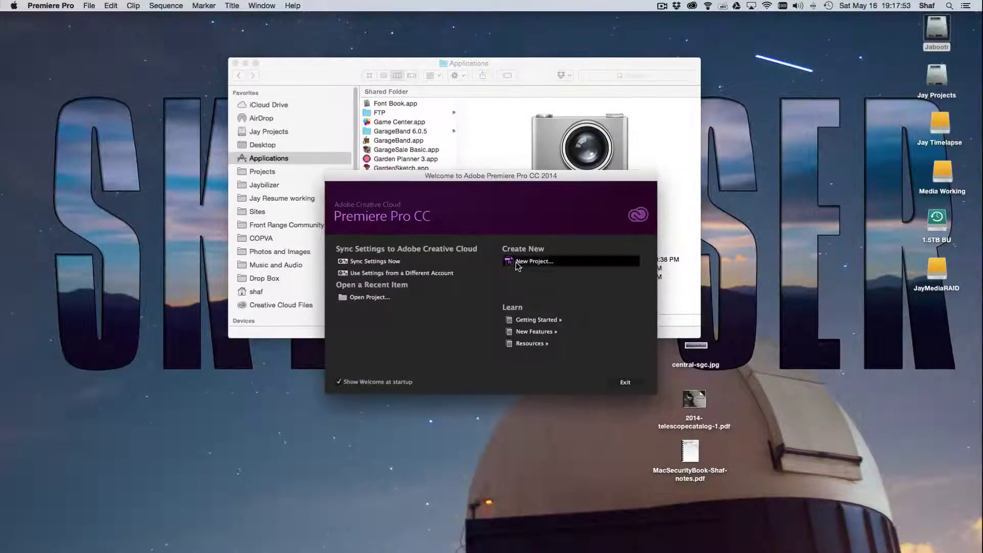
- Start a new project and set its location to JayMediaRAID/SloMo Premiere/02_ Project & Scratch disk
left_click(517, 262)
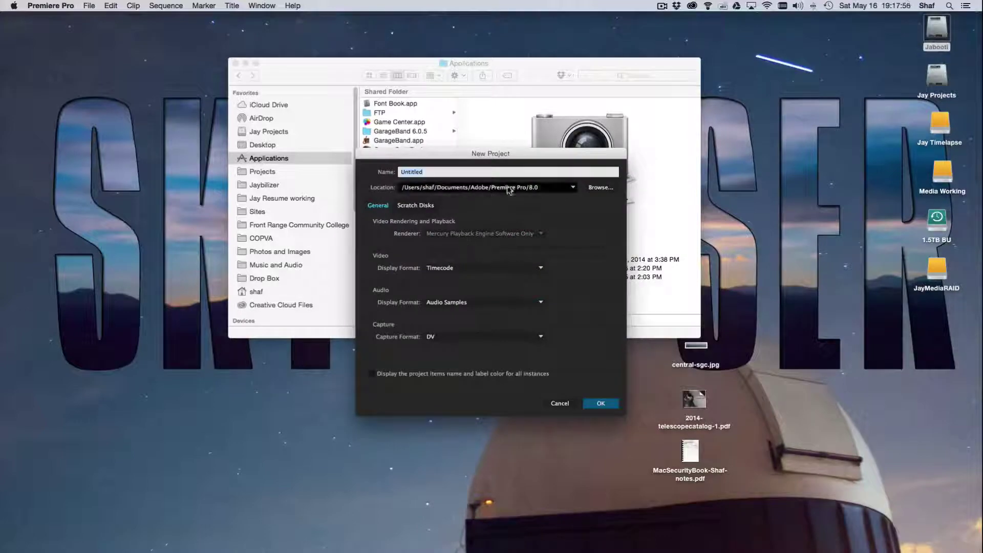
left_click(600, 187)
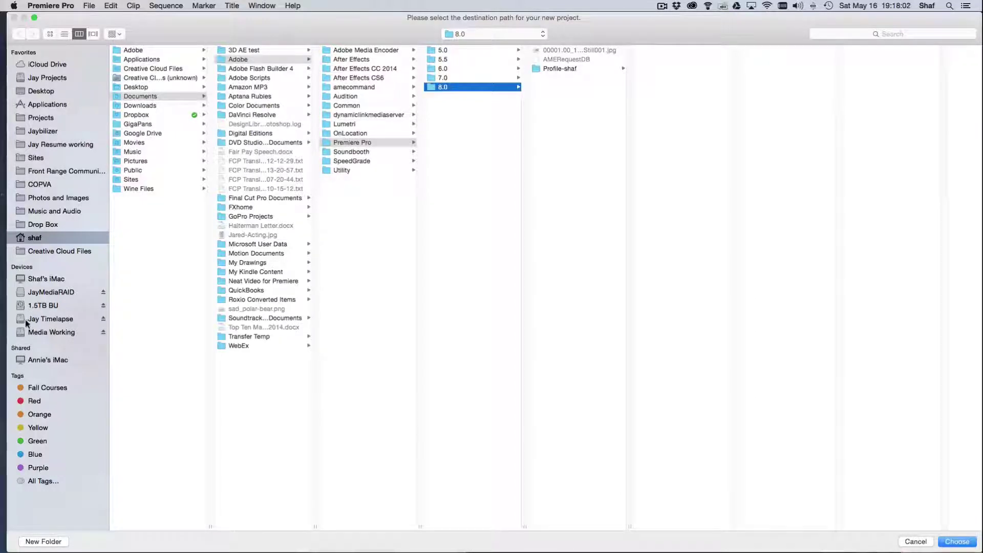
left_click(28, 294)
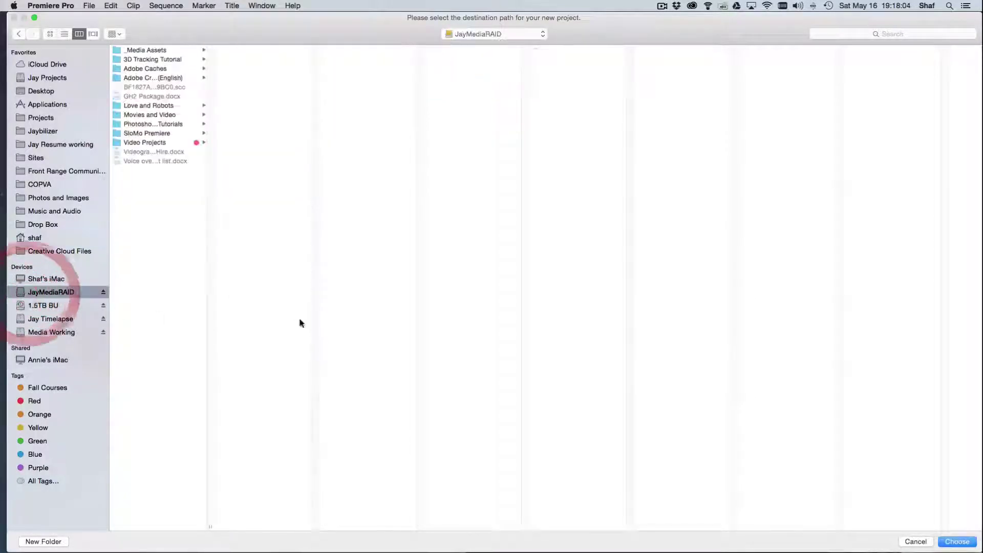
left_click(134, 133)
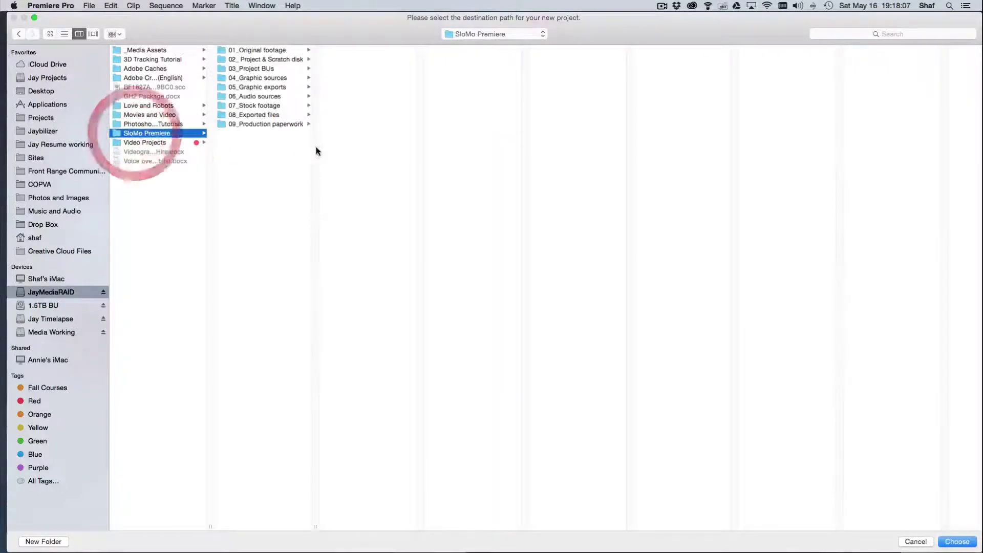
left_click(258, 60)
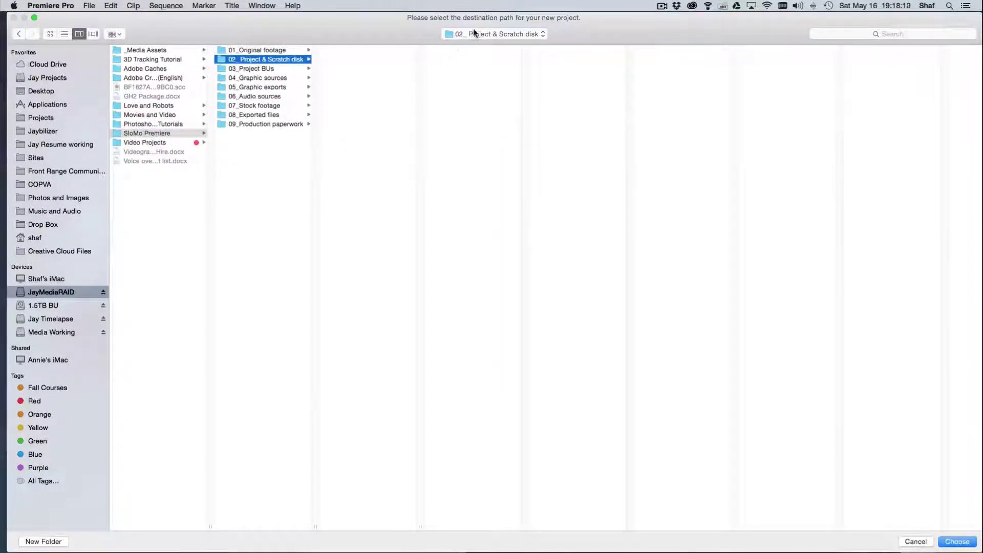
left_click(957, 542)
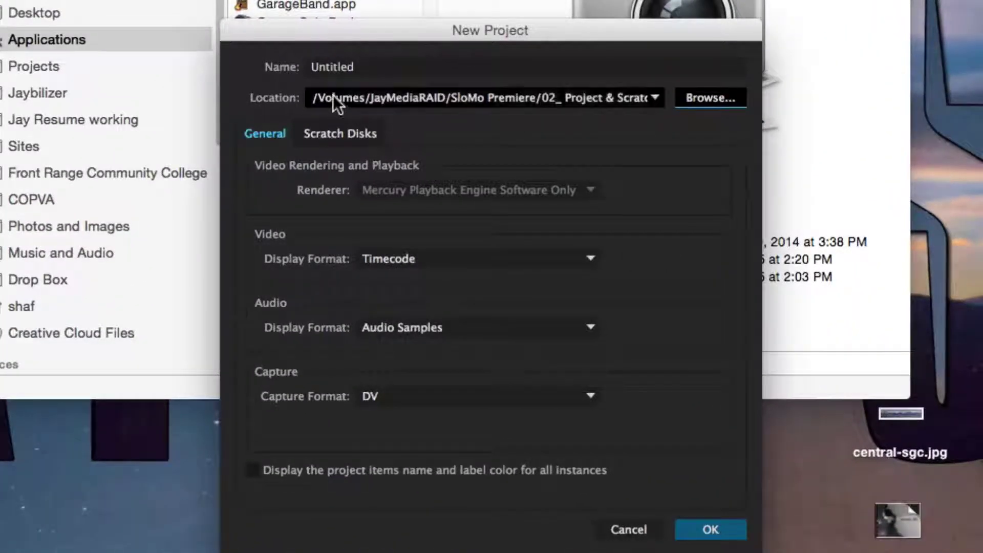
- Name the new project SloMo Premiere and create it with the remaining settings at their defaults
left_click(366, 66)
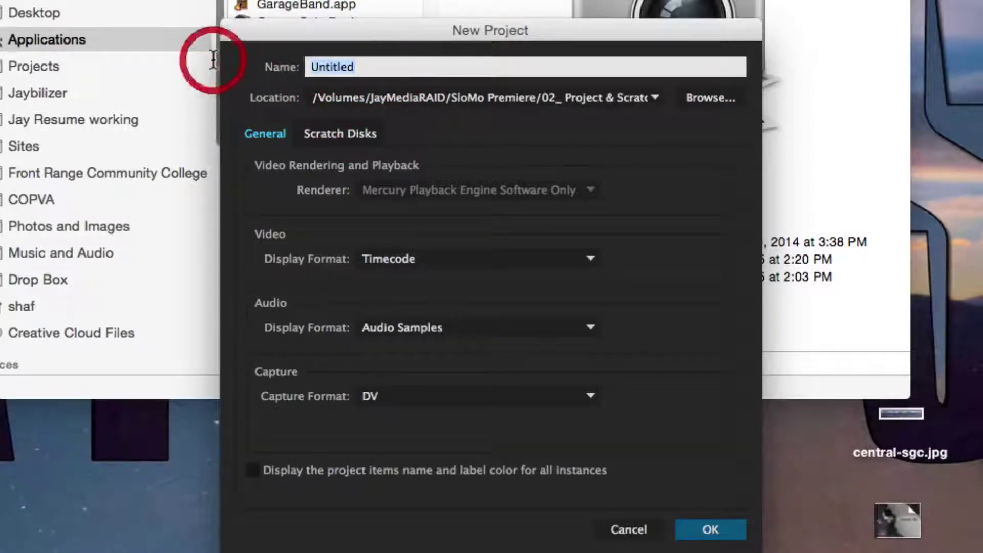
type("Slo")
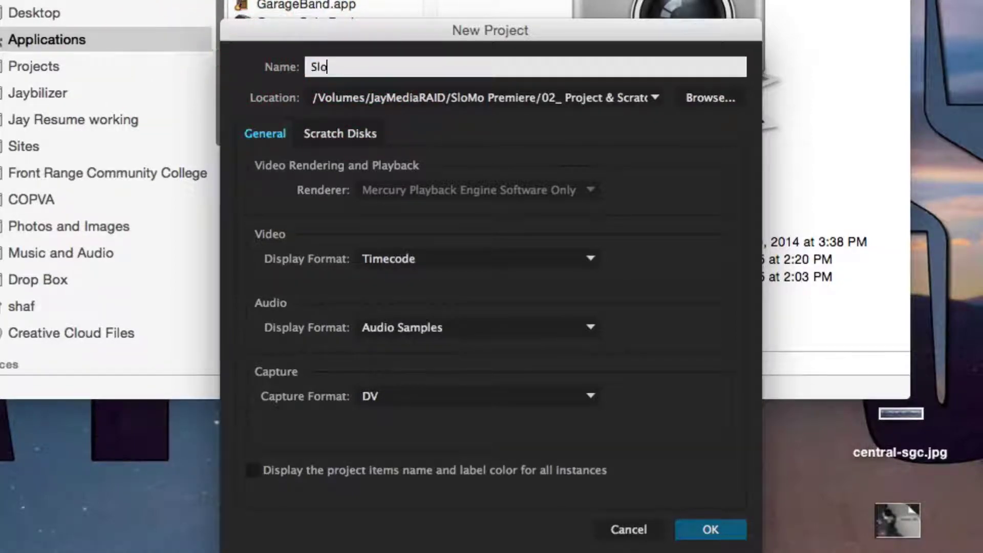
type("Mo ")
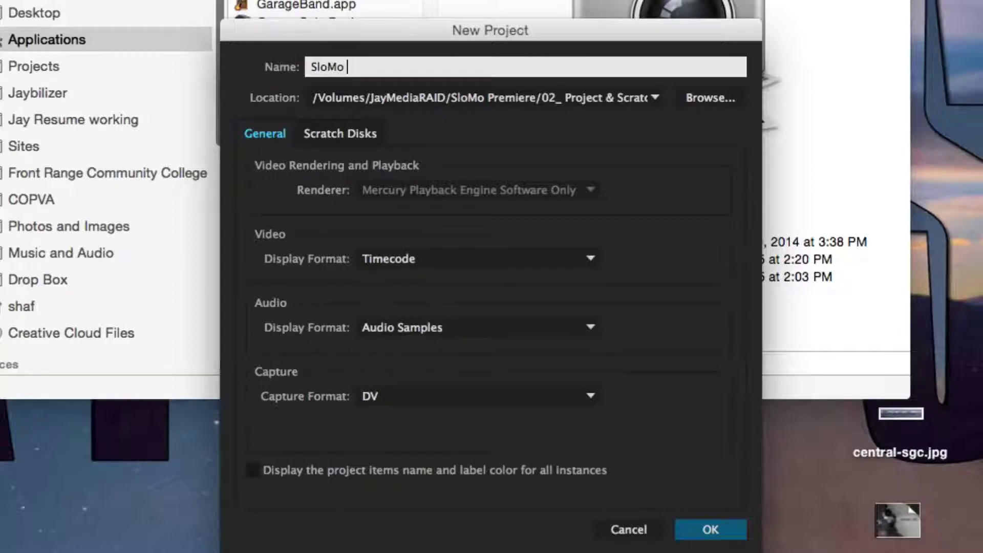
type("Premiere")
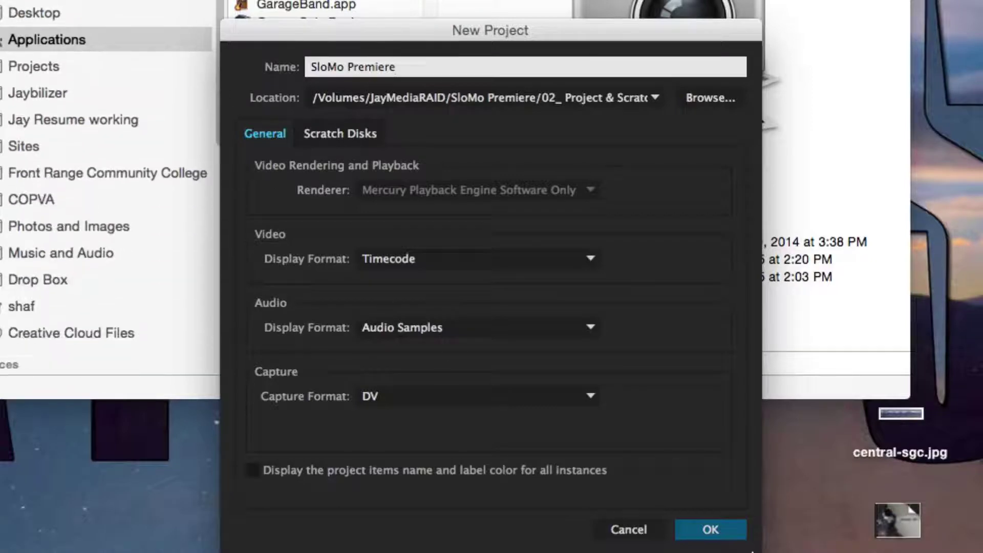
left_click(713, 530)
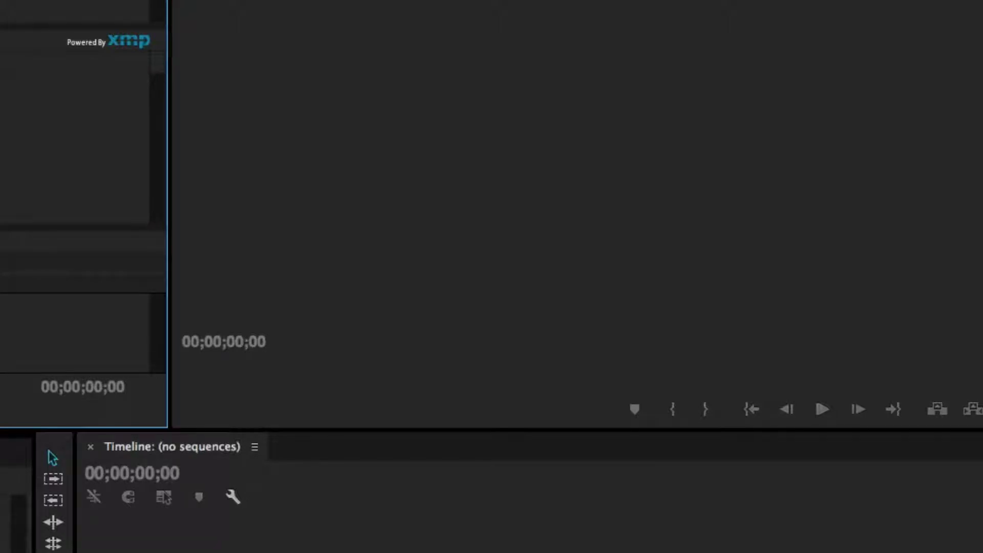
- Switch to the Editing (CS5.5) workspace and reset it to its original layout
left_click(264, 6)
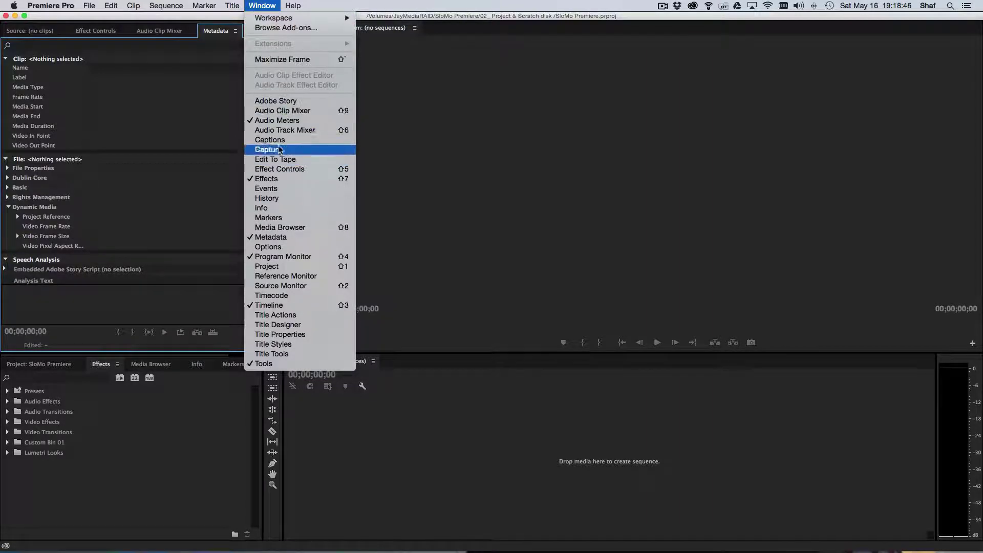
mouse_move(279, 18)
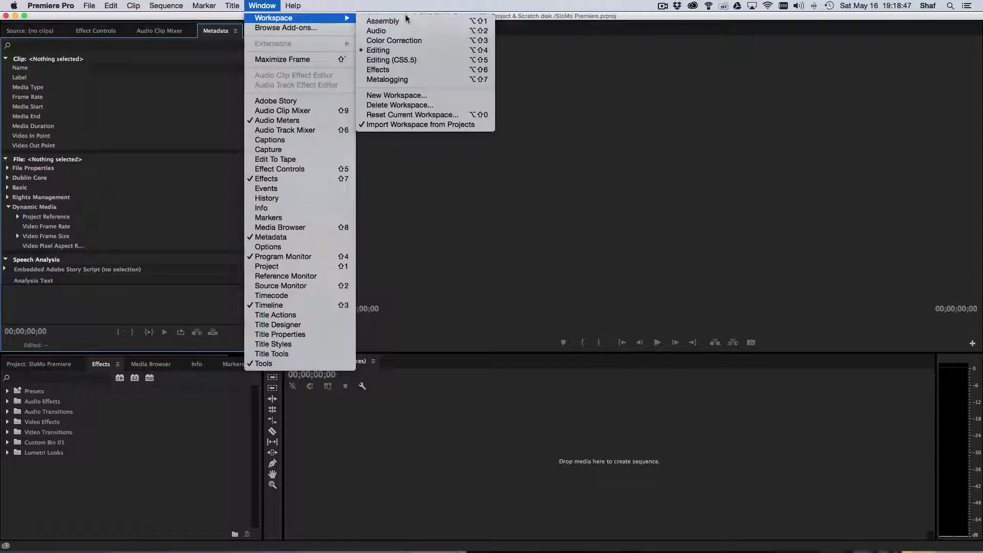
left_click(387, 60)
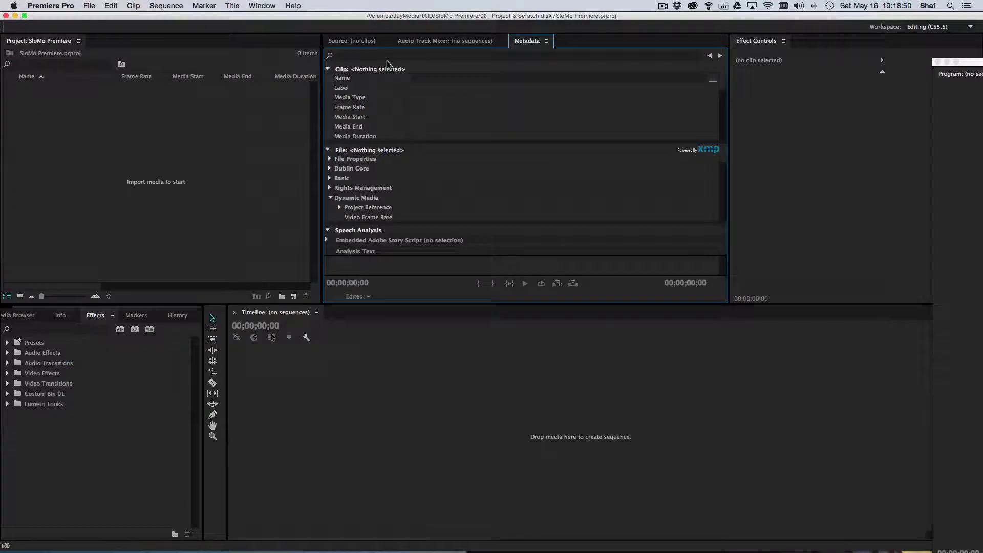
left_click(439, 41)
left_click(361, 42)
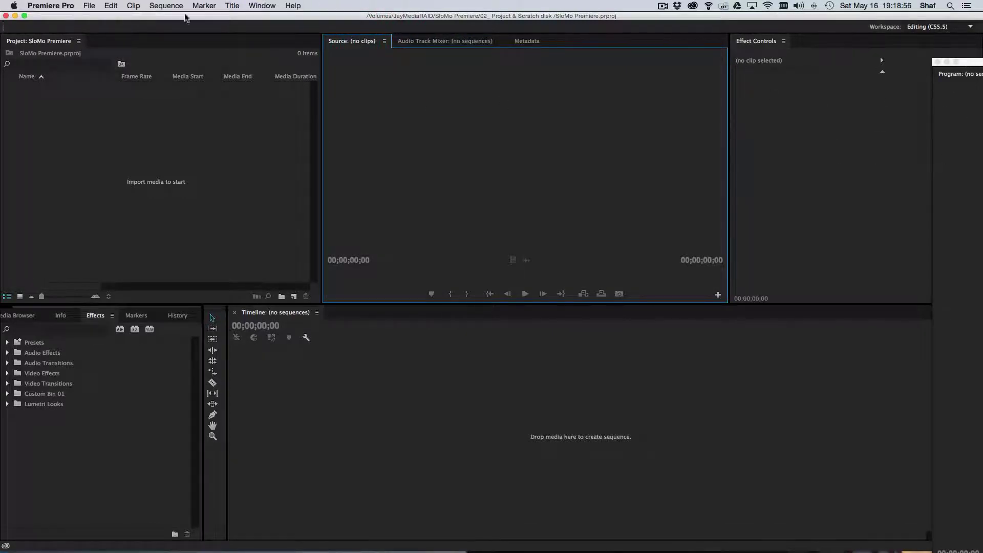
left_click(258, 6)
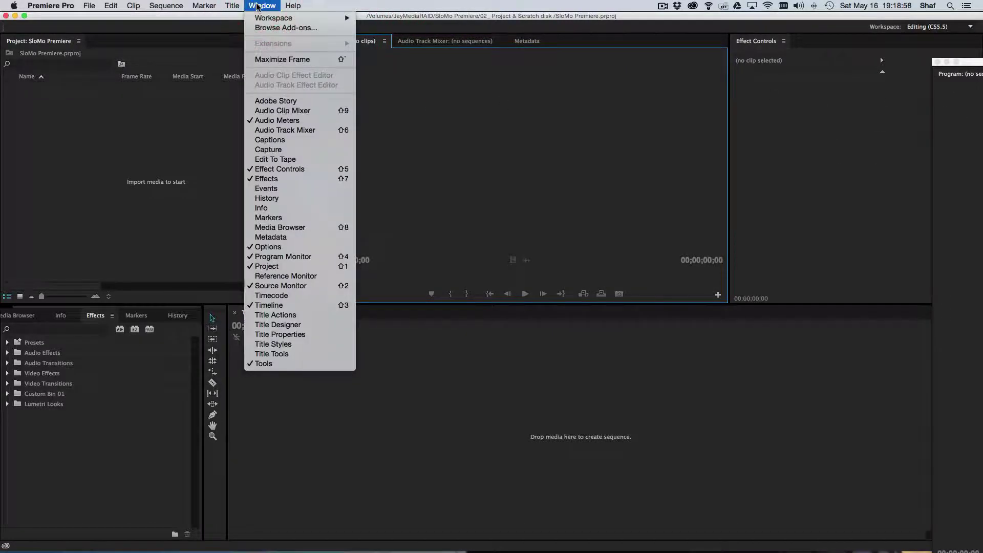
mouse_move(325, 18)
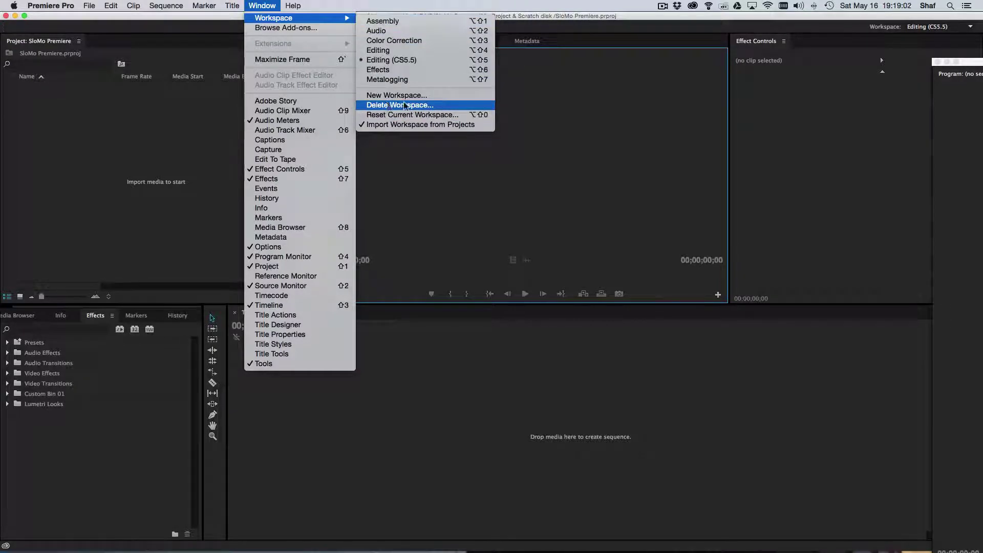
left_click(399, 116)
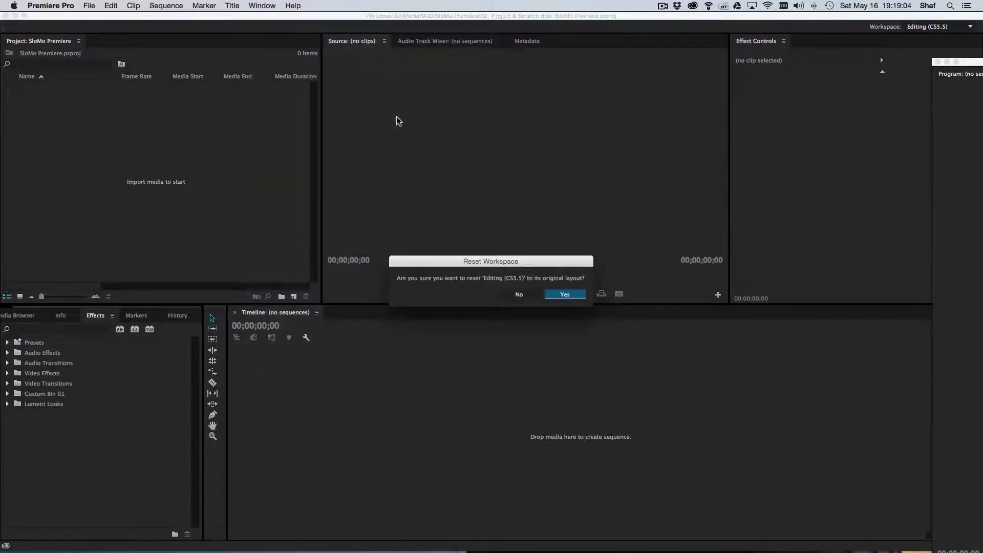
left_click(563, 293)
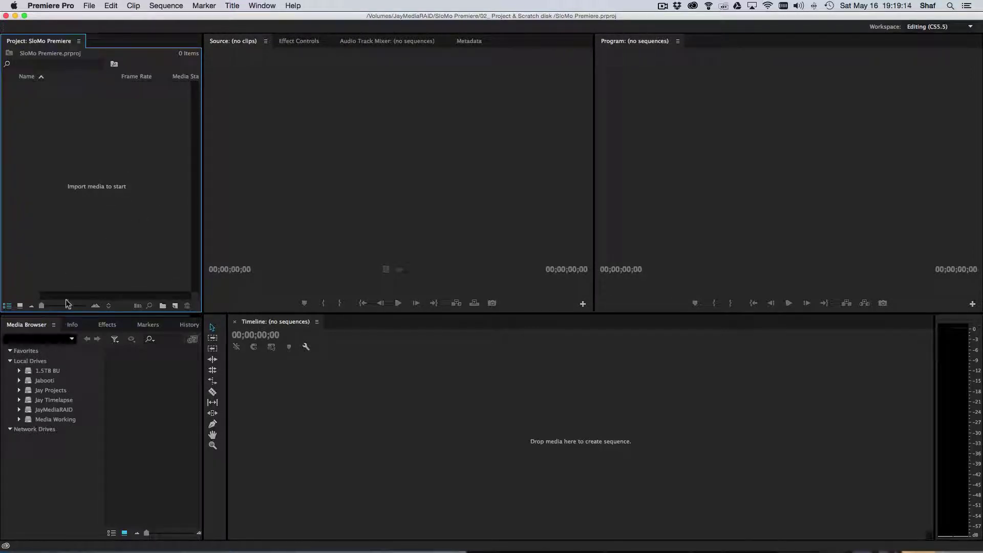
- Import IMG_0257.MOV, IMG_0258.MOV and IMG_0259.MOV from the 01_Original footage folder into the project
right_click(61, 153)
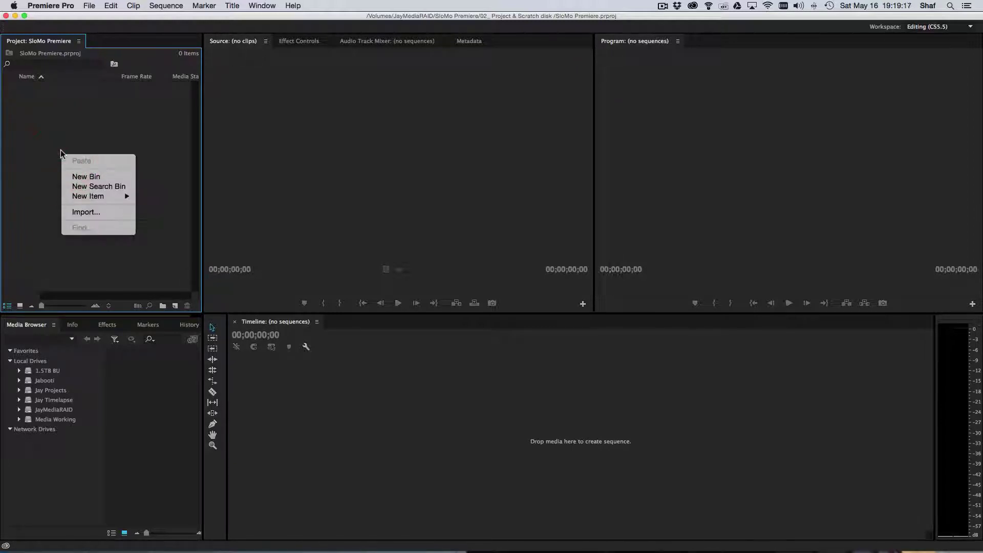
left_click(80, 216)
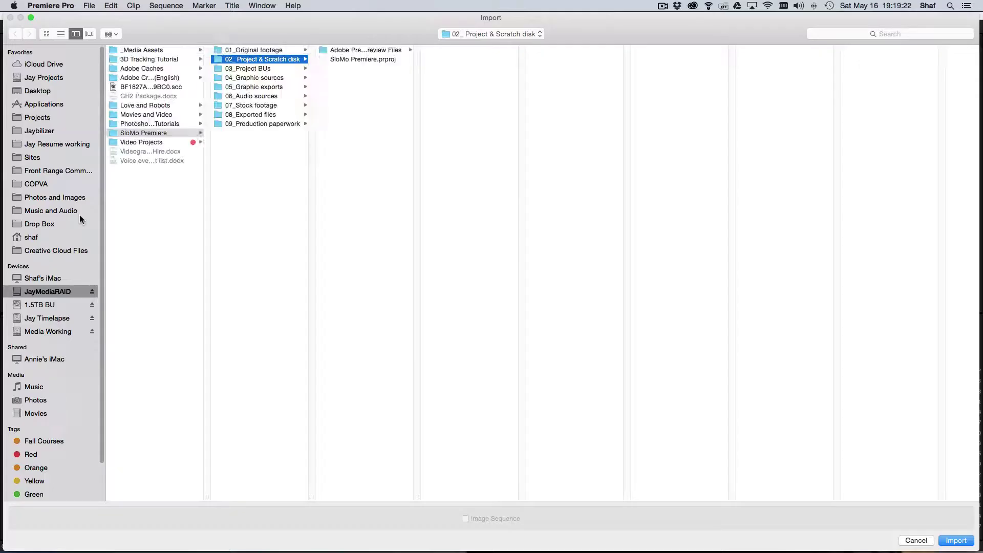
left_click(256, 50)
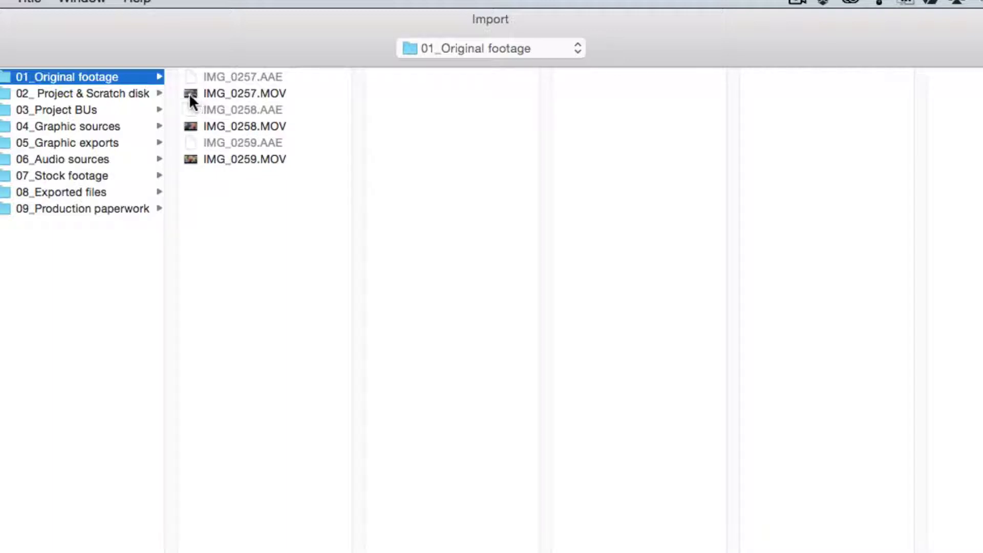
left_click(203, 97)
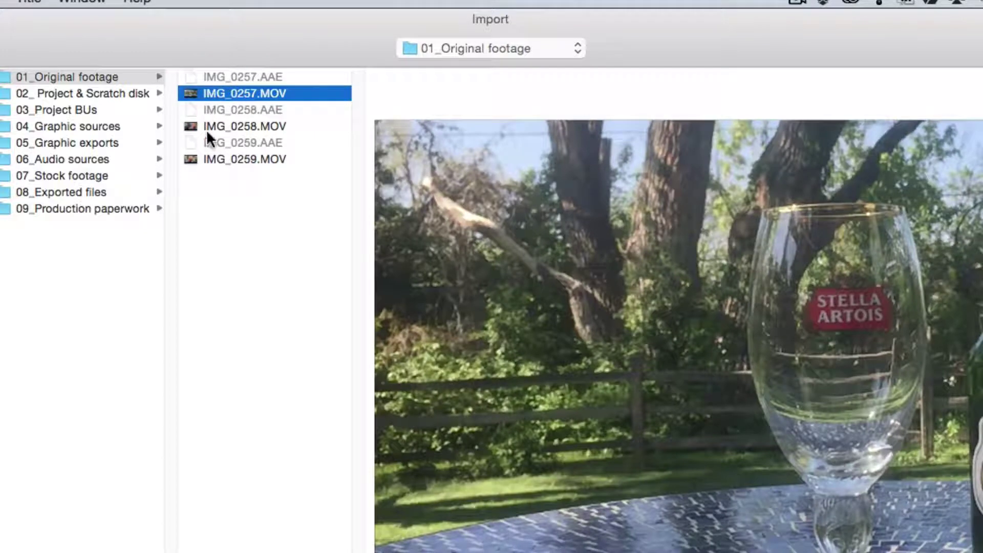
left_click(209, 126, "super")
left_click(205, 159, "super")
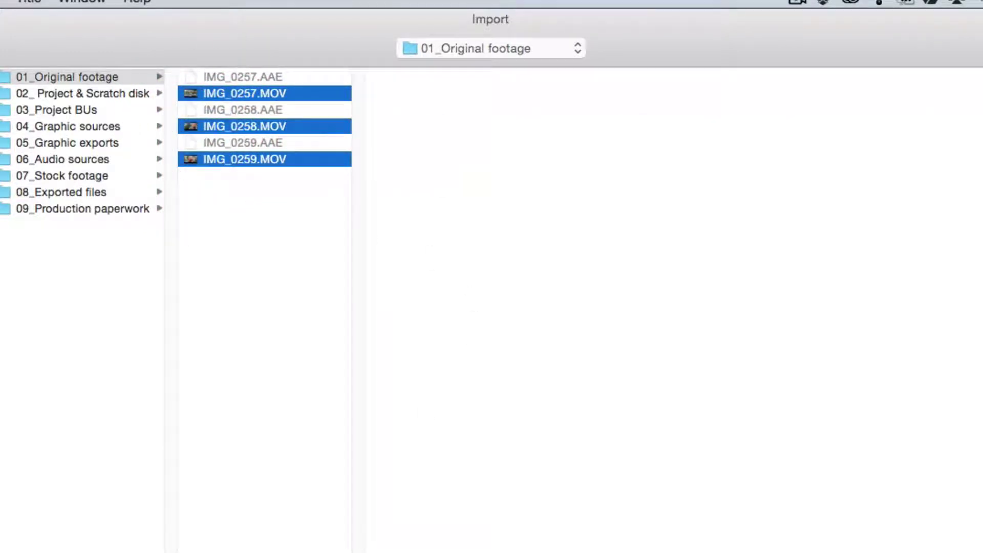
key("Return")
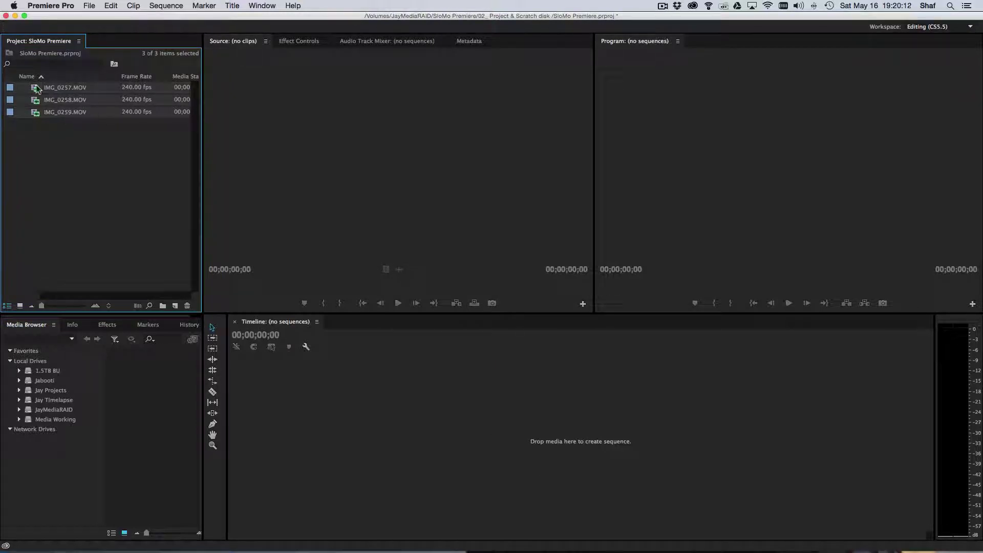
- Deselect the clips, enlarge the Project panel to check their frame rates and media details, and restore the layout
left_click(87, 154)
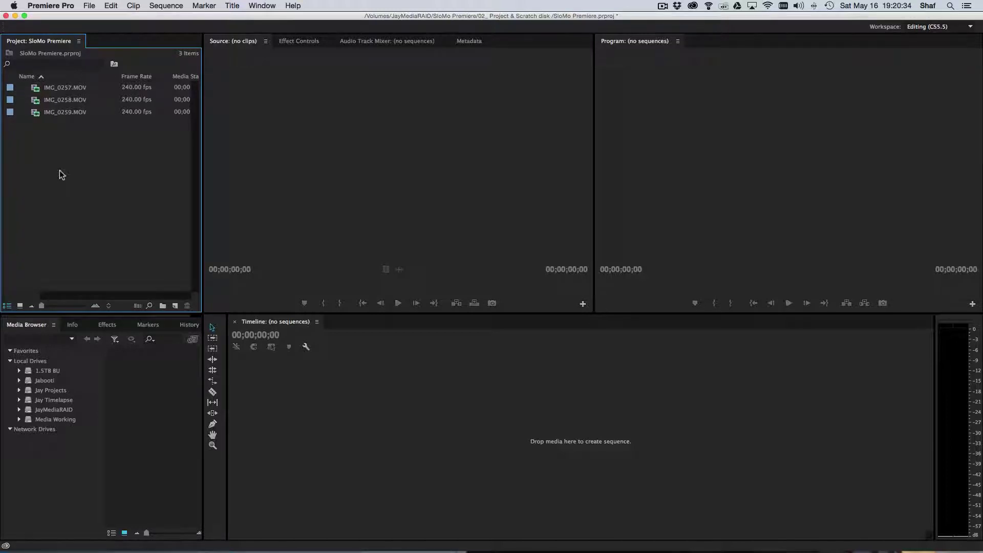
key("grave")
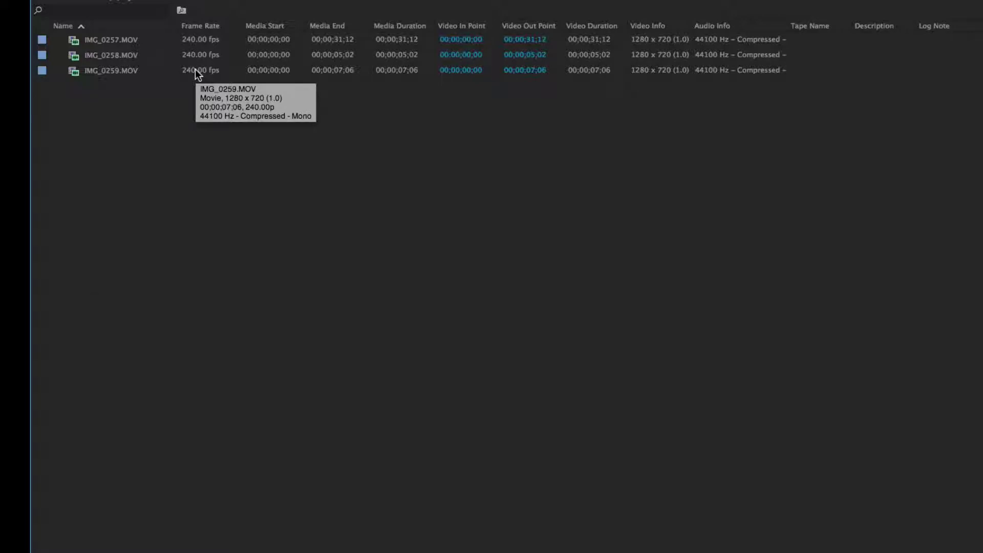
key("grave")
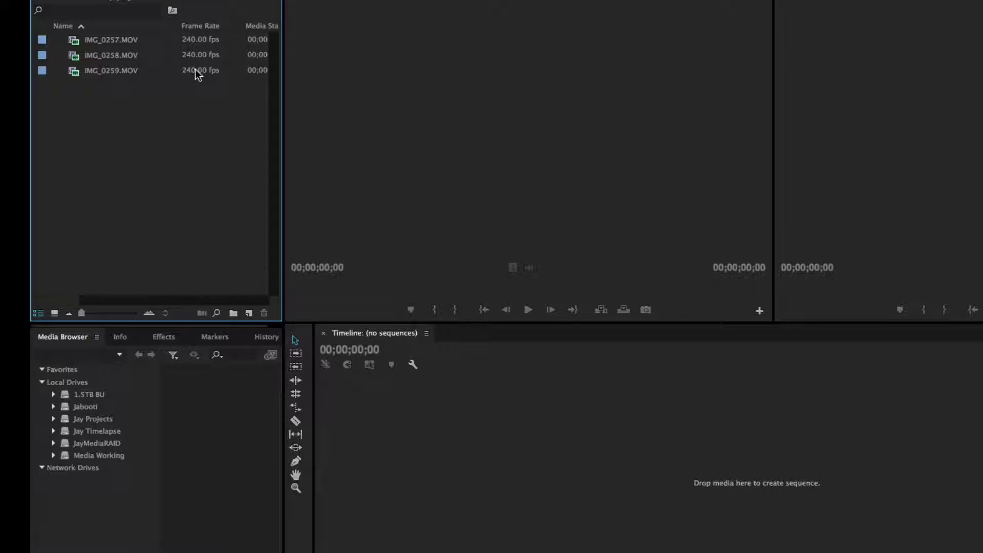
- Open IMG_0257.MOV in the Source Monitor and play it to preview the pouring shot at its original speed
double_click(74, 44)
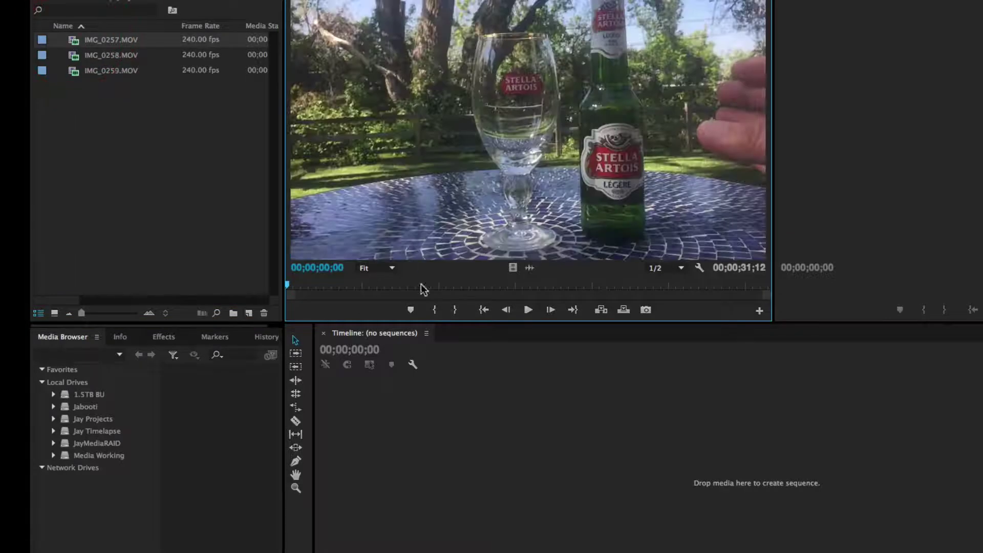
left_click(529, 315)
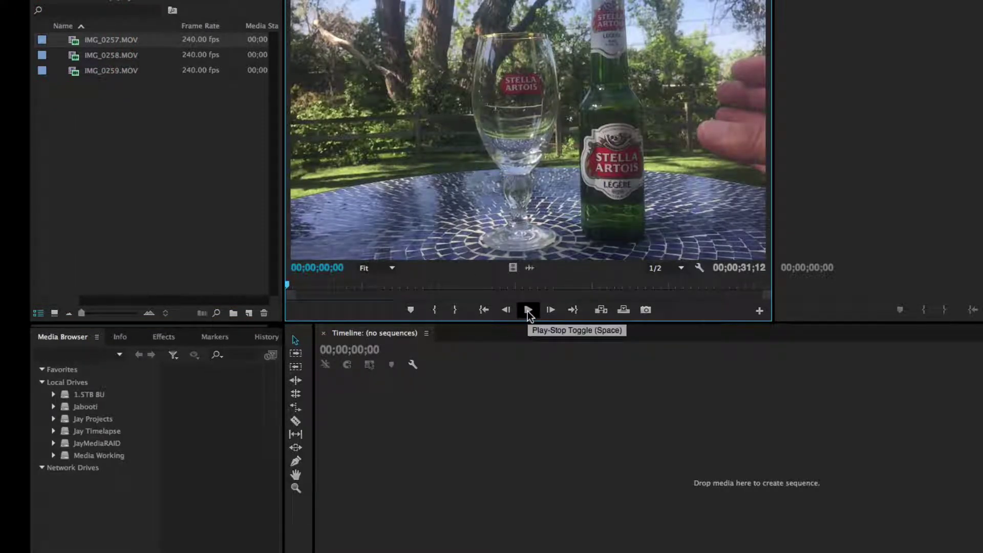
left_click(527, 310)
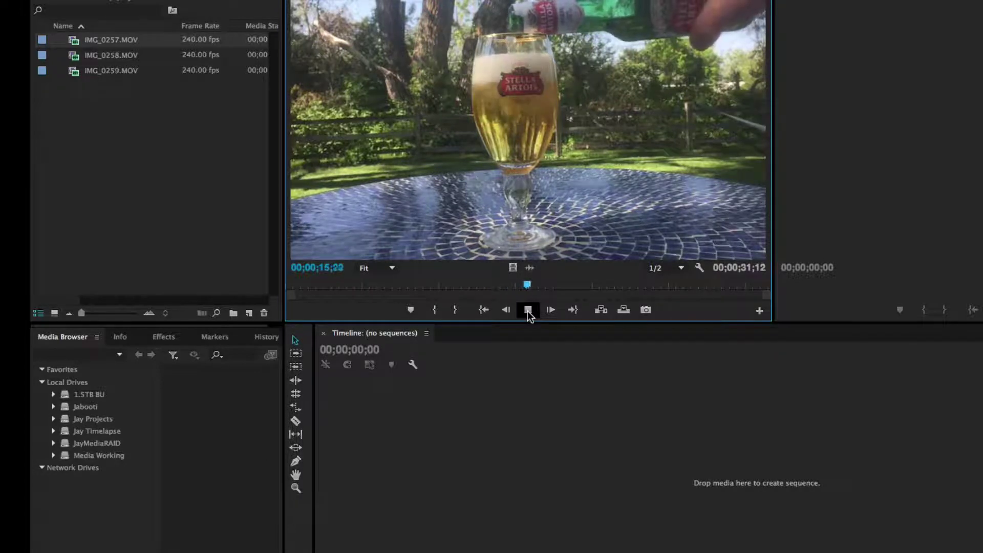
left_click(528, 311)
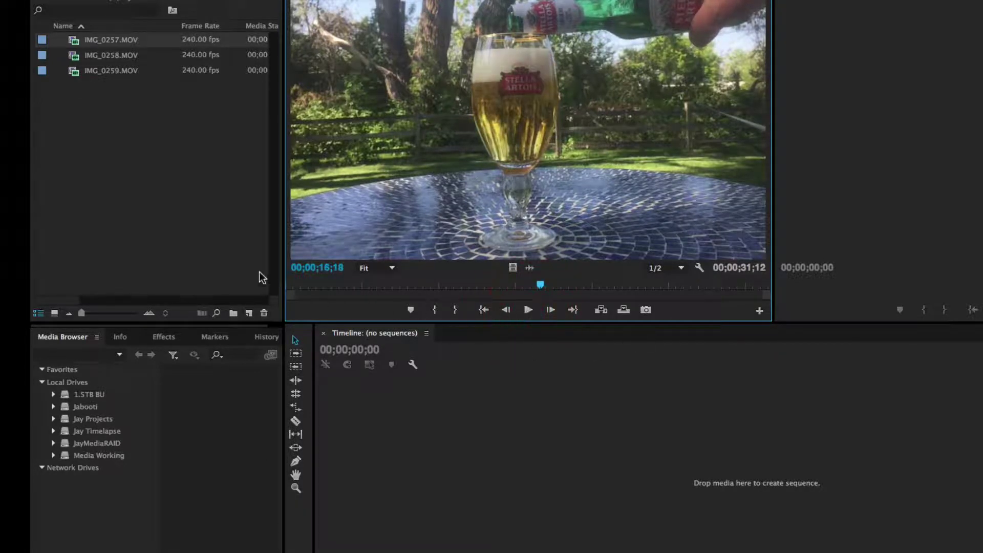
- Interpret the footage of IMG_0257.MOV with an assumed frame rate of 23.976 fps
right_click(74, 45)
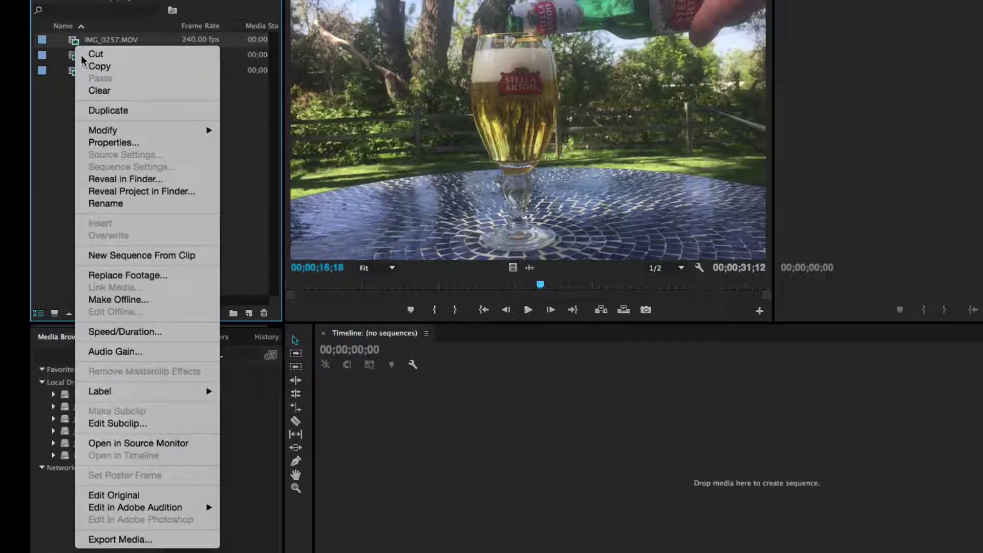
mouse_move(116, 133)
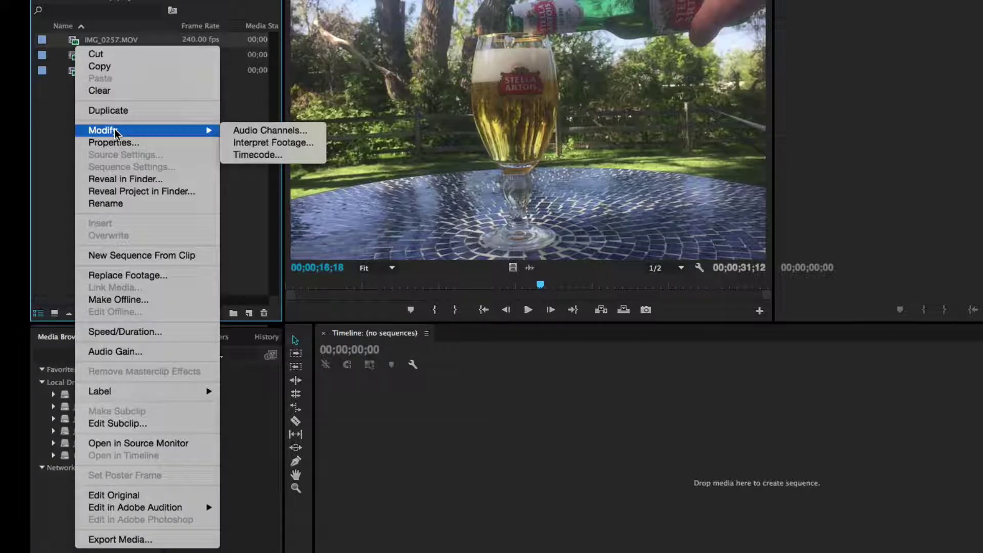
left_click(260, 144)
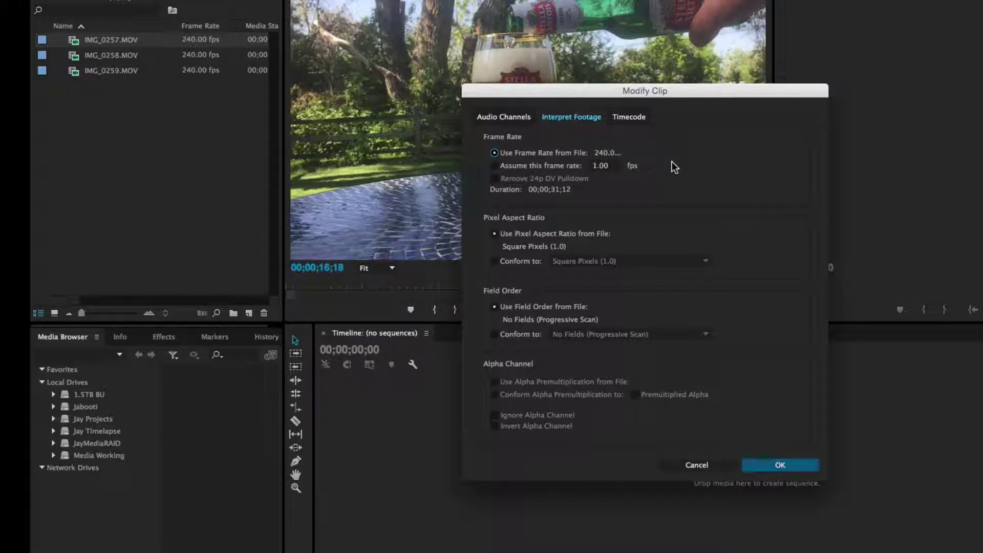
left_click(494, 166)
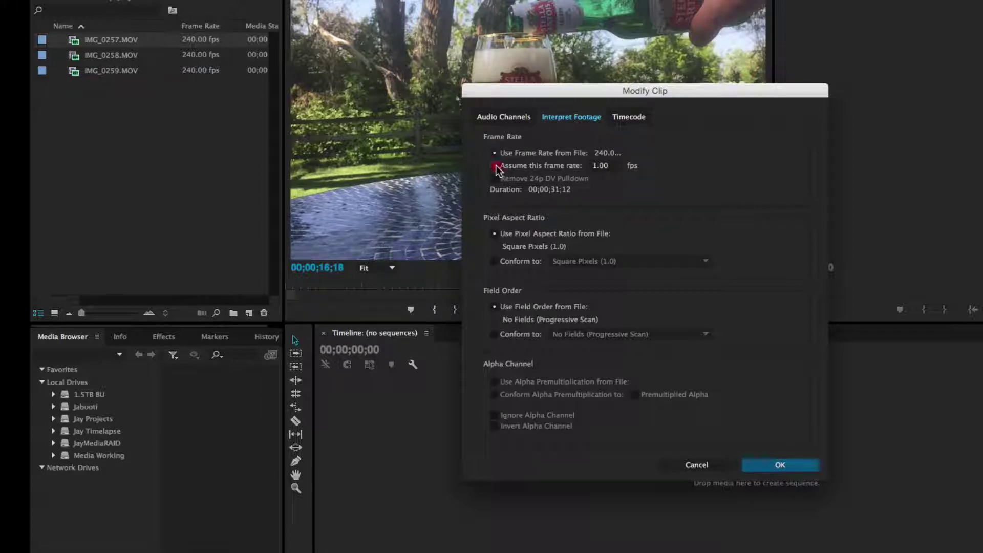
left_click(591, 165)
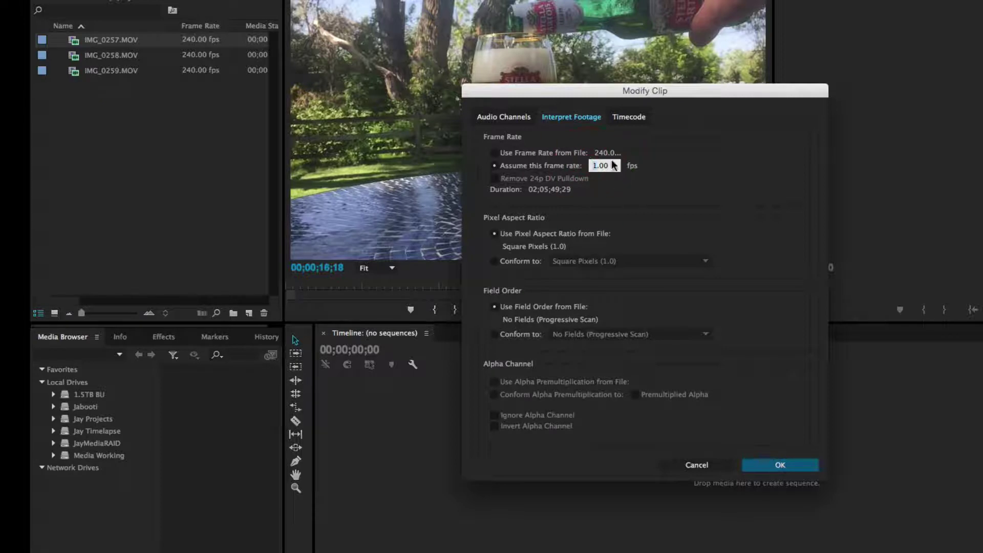
double_click(614, 165)
type("23")
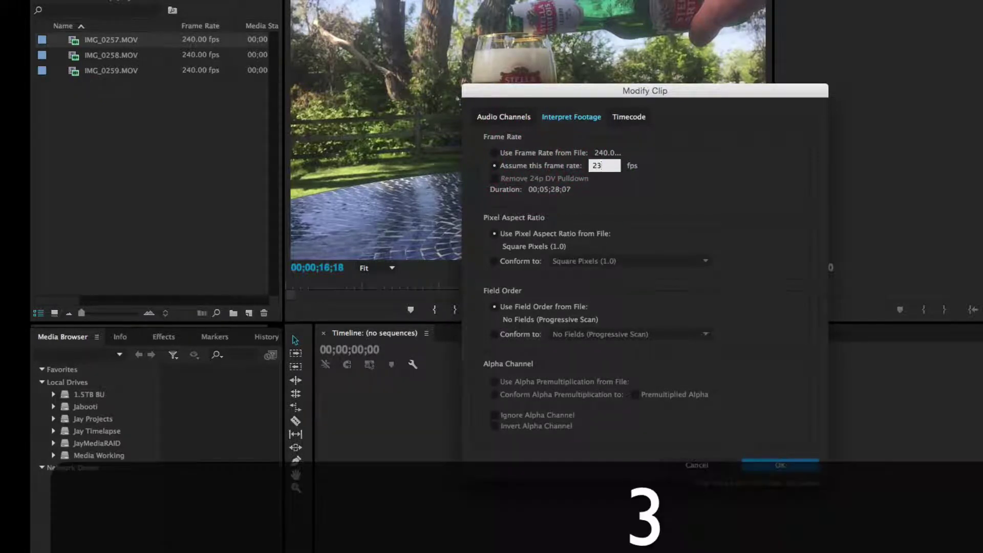
type(".97")
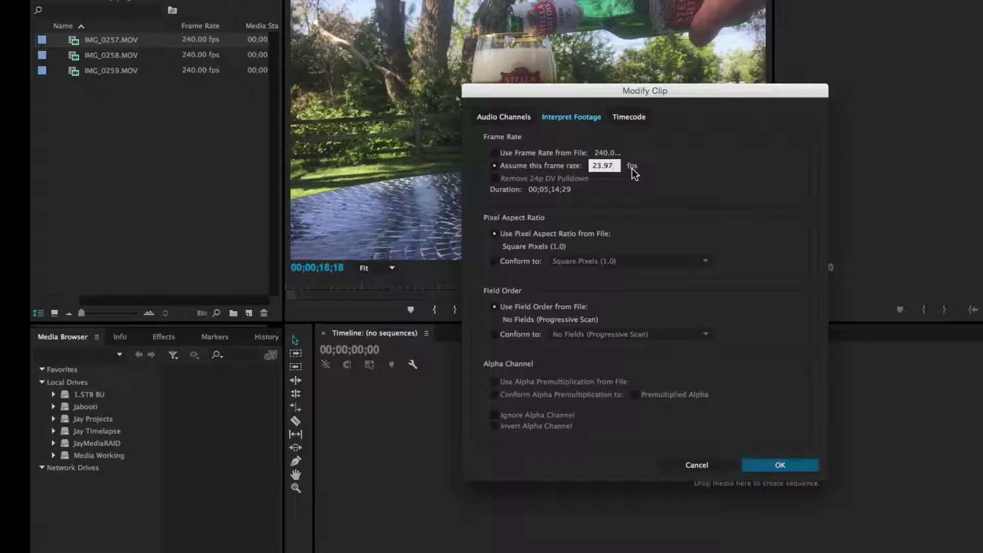
type("6")
left_click(762, 466)
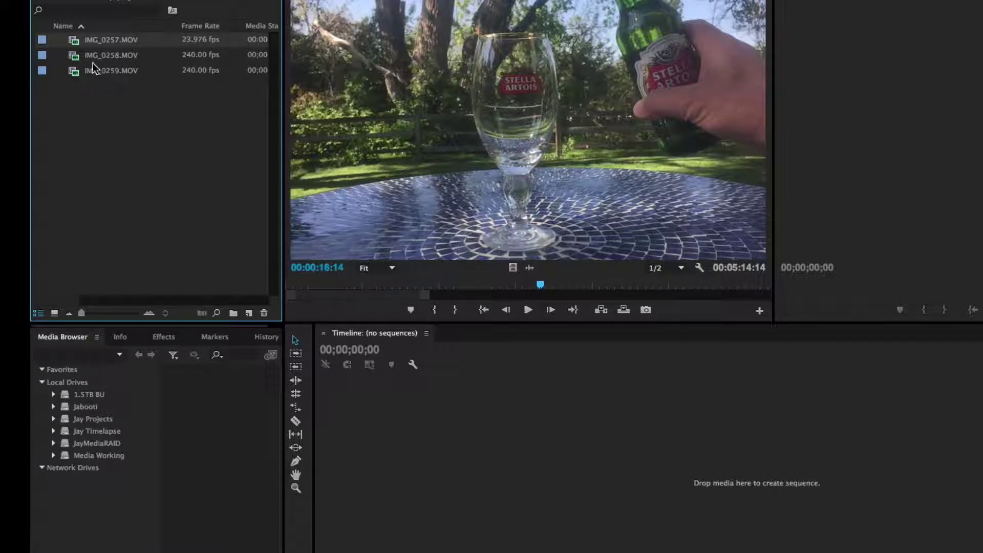
- Interpret the footage of IMG_0258.MOV at 23.976 fps, and create a new sequence from IMG_0257.MOV
mouse_move(74, 62)
right_click(75, 63)
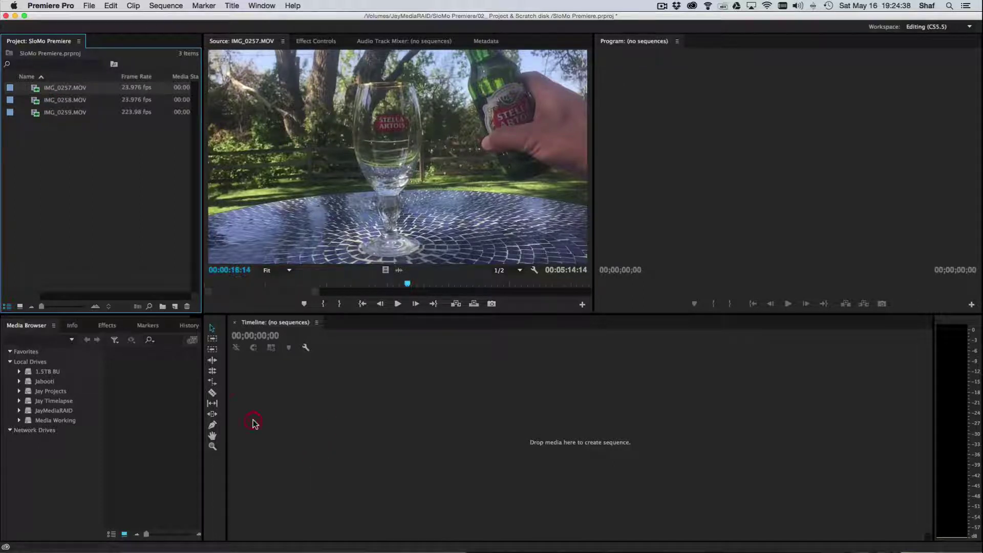
left_click_drag(35, 88, 240, 412)
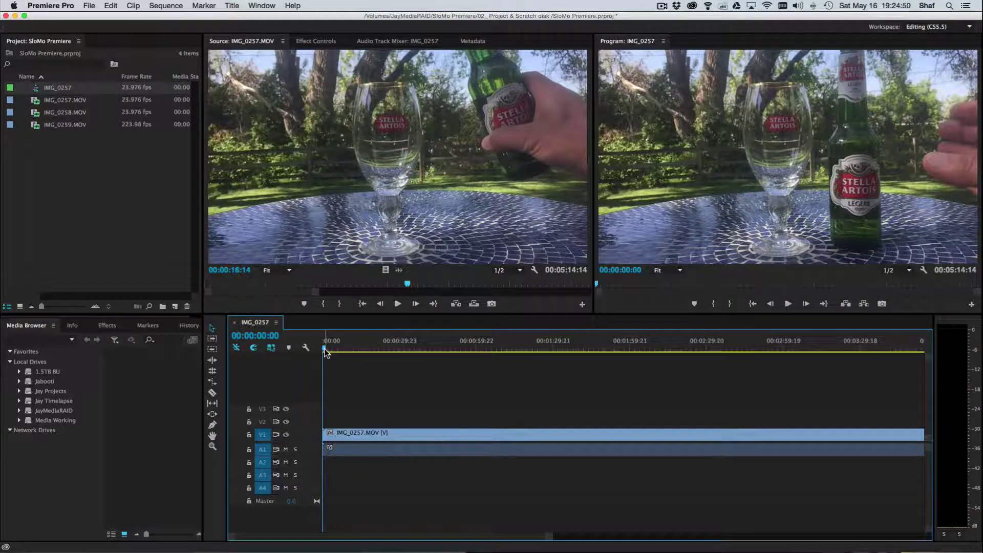
- Play the IMG_0257 sequence to review the slow-motion pour, and return the playhead to the start
key("space")
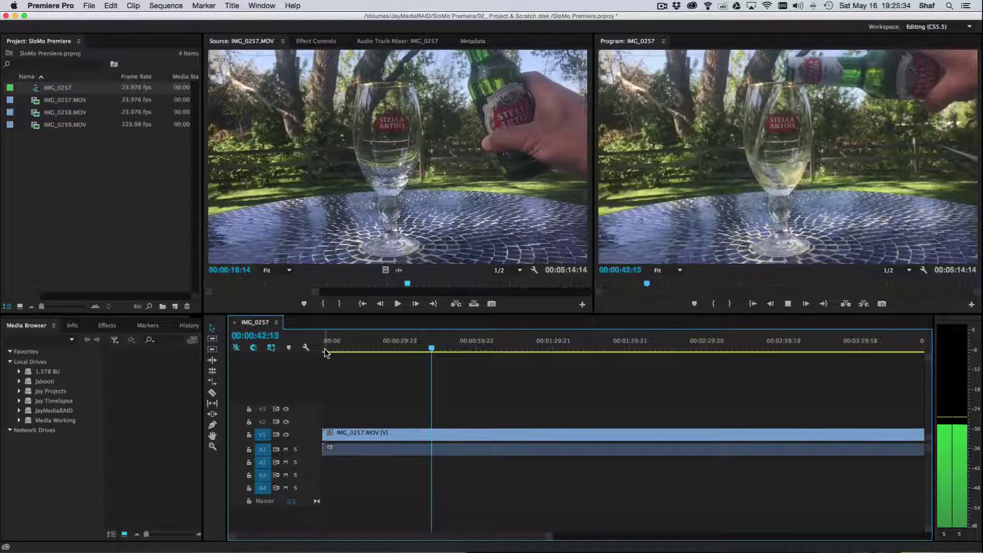
key("space")
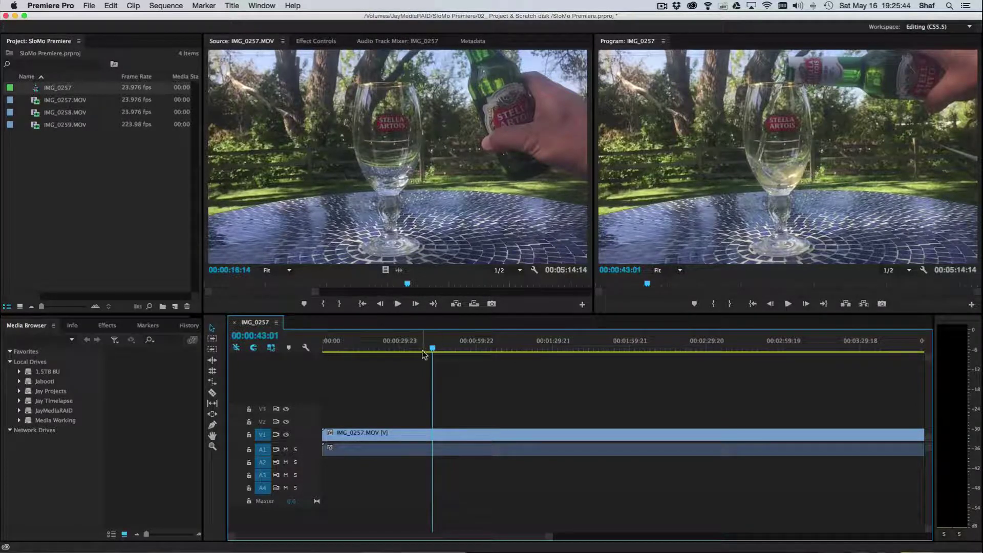
key("j")
key("j")
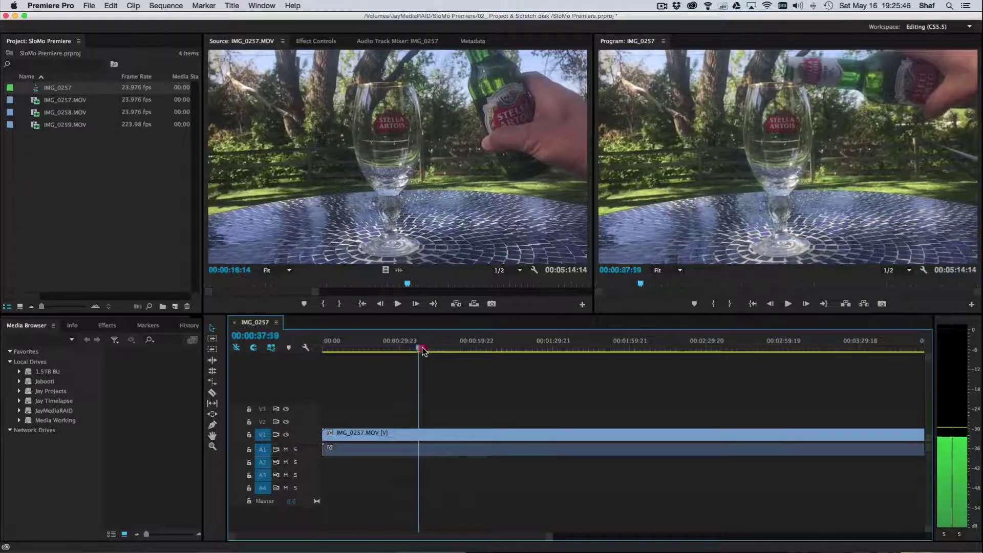
left_click_drag(423, 349, 425, 350)
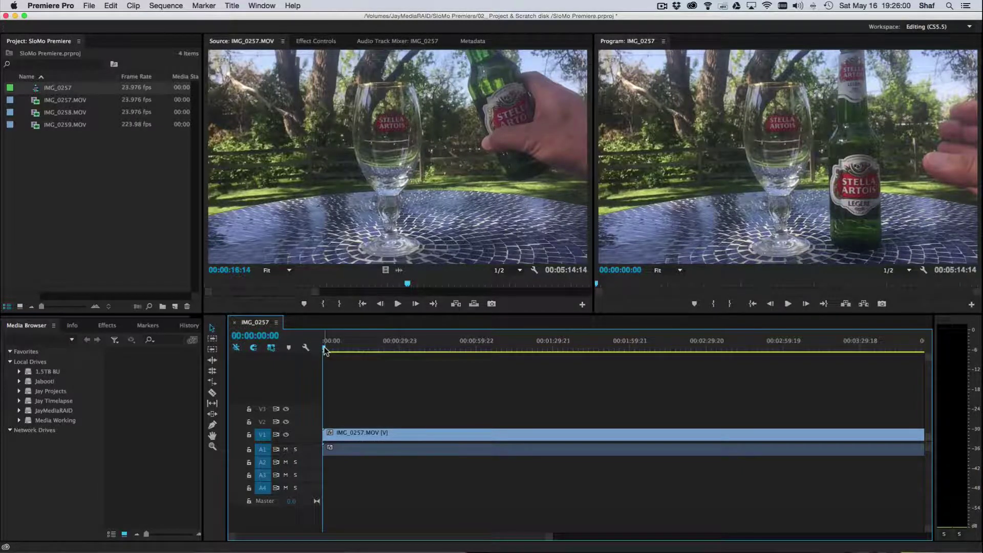
left_click_drag(324, 351, 278, 337)
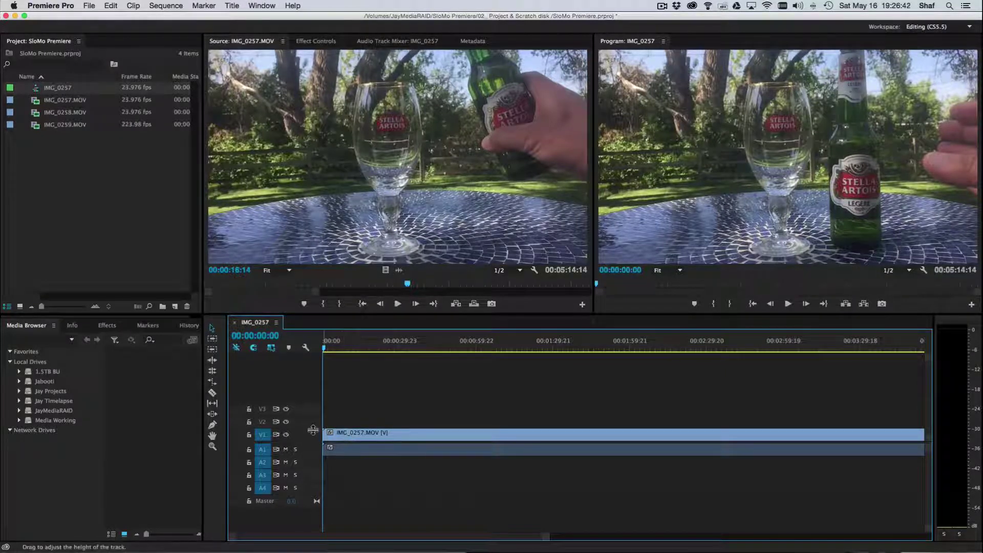
- Increase the heights of the Video 1 and Audio 1 tracks to show the clip's thumbnail and waveform
left_click_drag(312, 430, 313, 360)
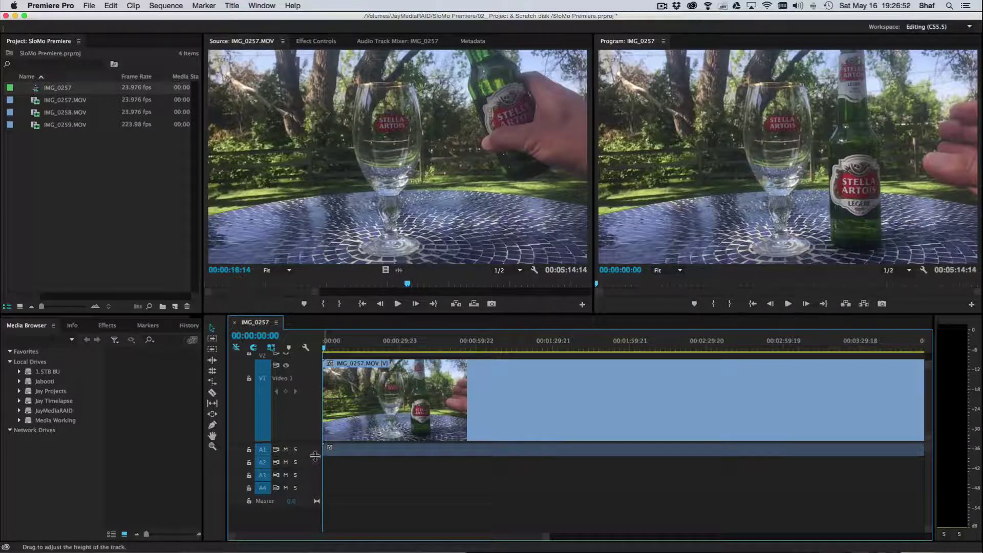
left_click_drag(316, 456, 326, 481)
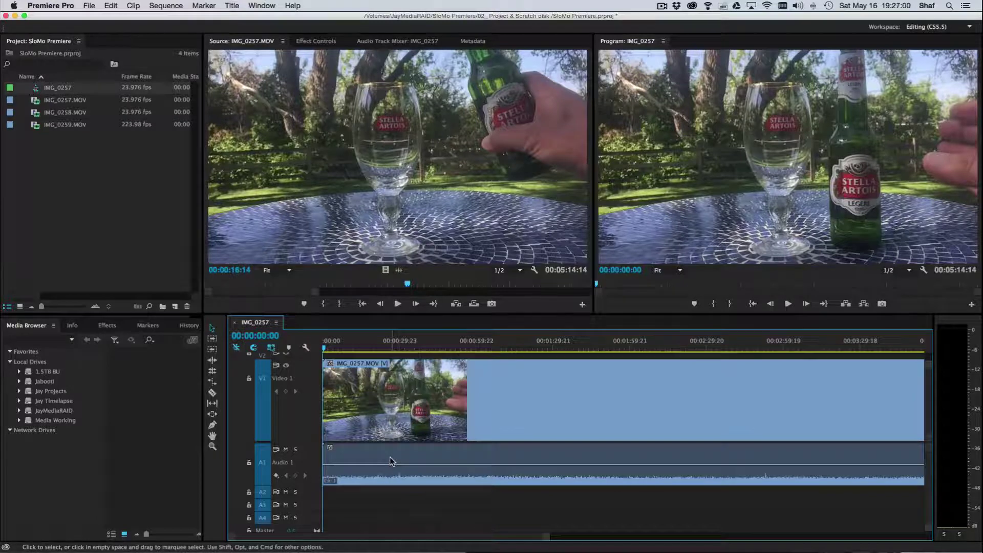
- Unlink the audio from the IMG_0257.MOV clip in the sequence and delete the audio
right_click(524, 412)
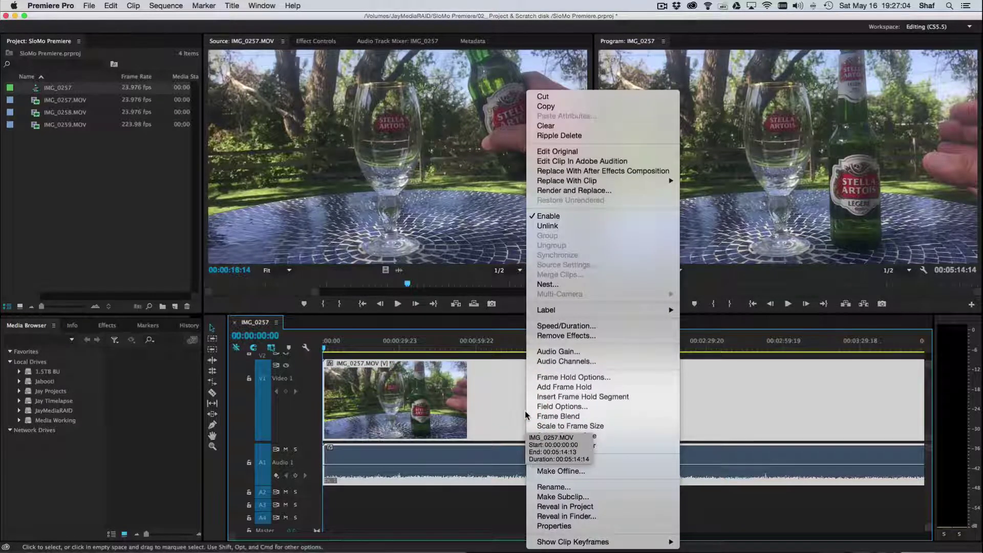
left_click(538, 226)
left_click(436, 459)
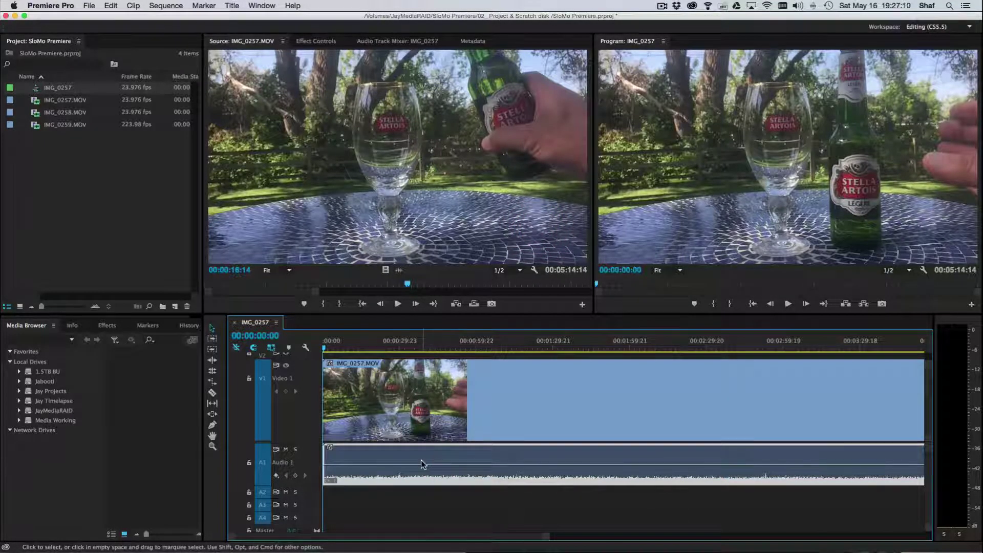
key("BackSpace")
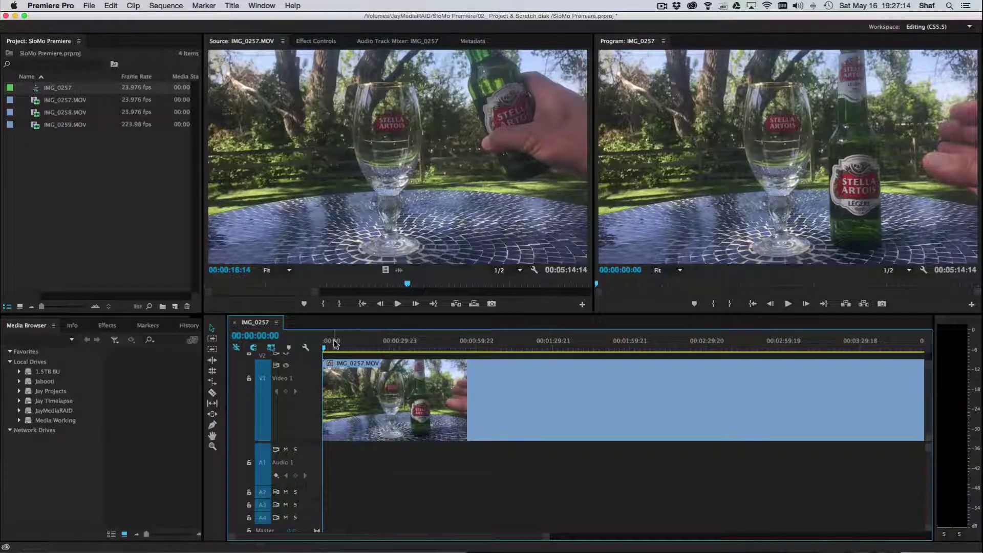
- Show the Time Remapping Speed keyframes on the IMG_0257.MOV clip in the Video 1 track
left_click_drag(333, 344, 217, 355)
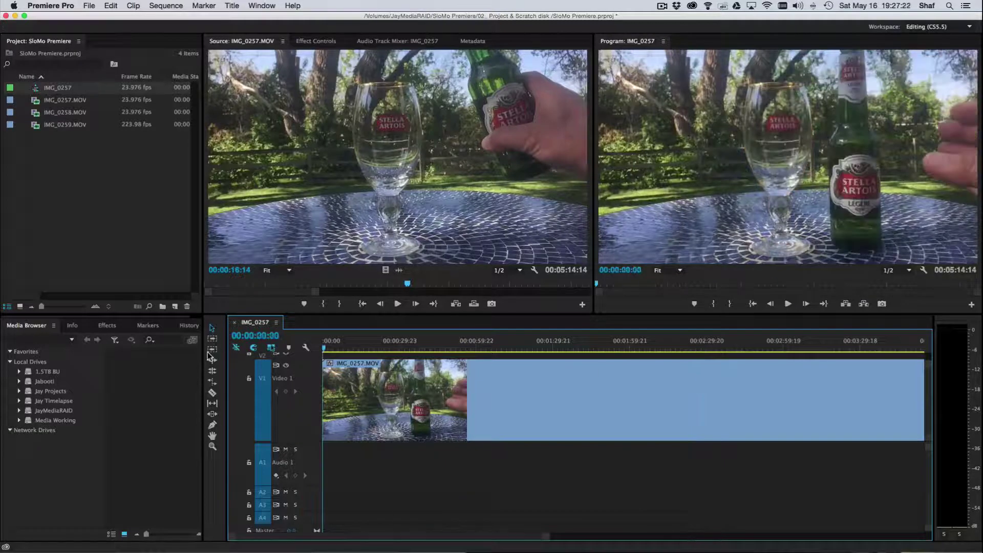
left_click(338, 366)
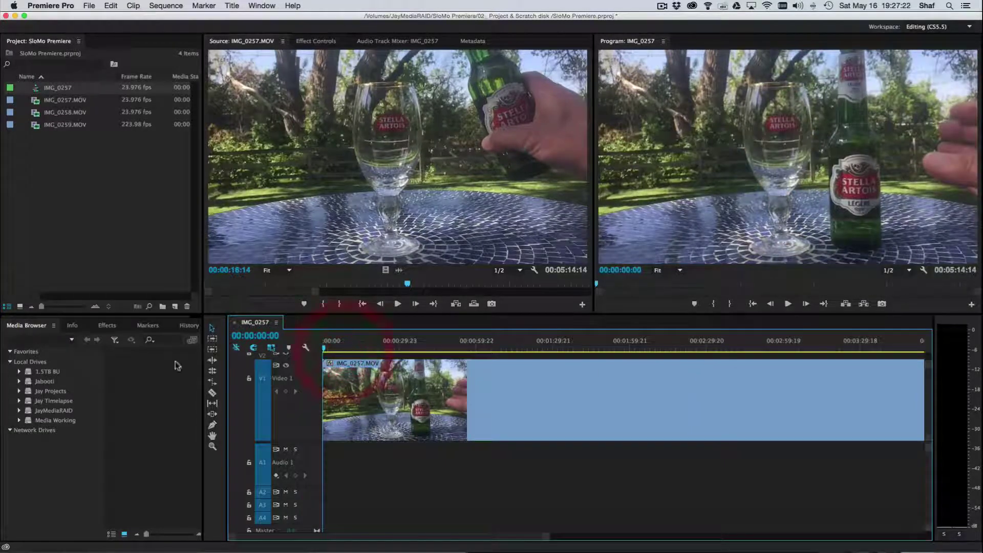
right_click(357, 408)
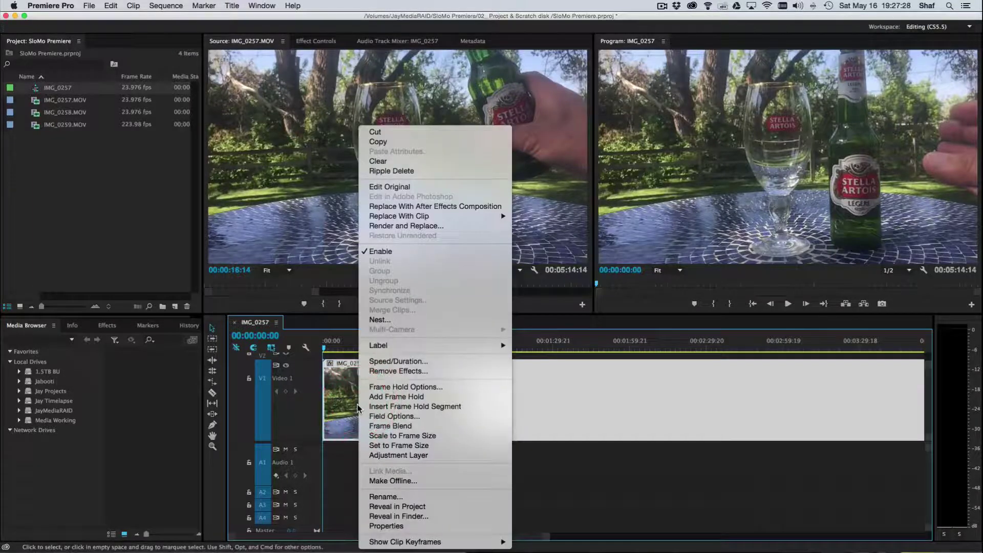
mouse_move(398, 546)
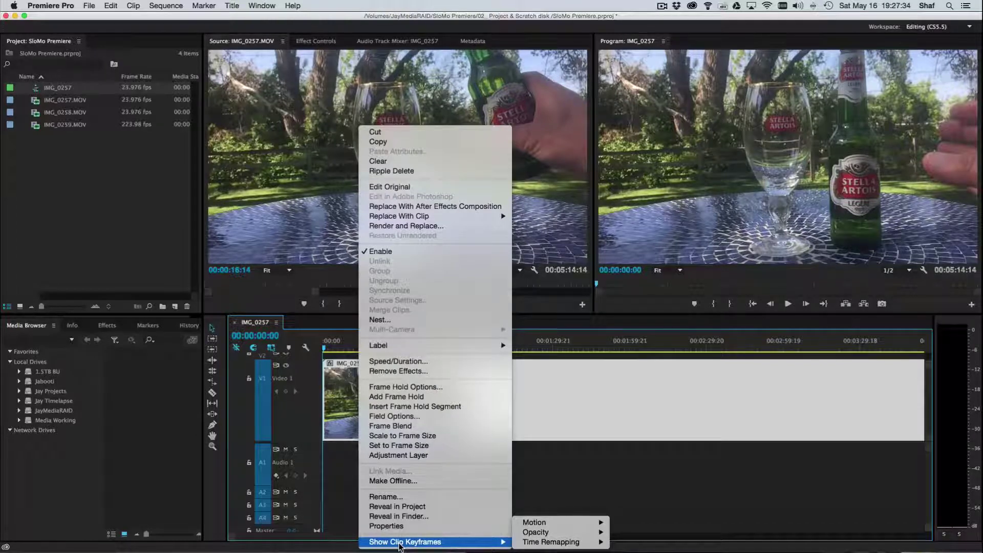
mouse_move(529, 543)
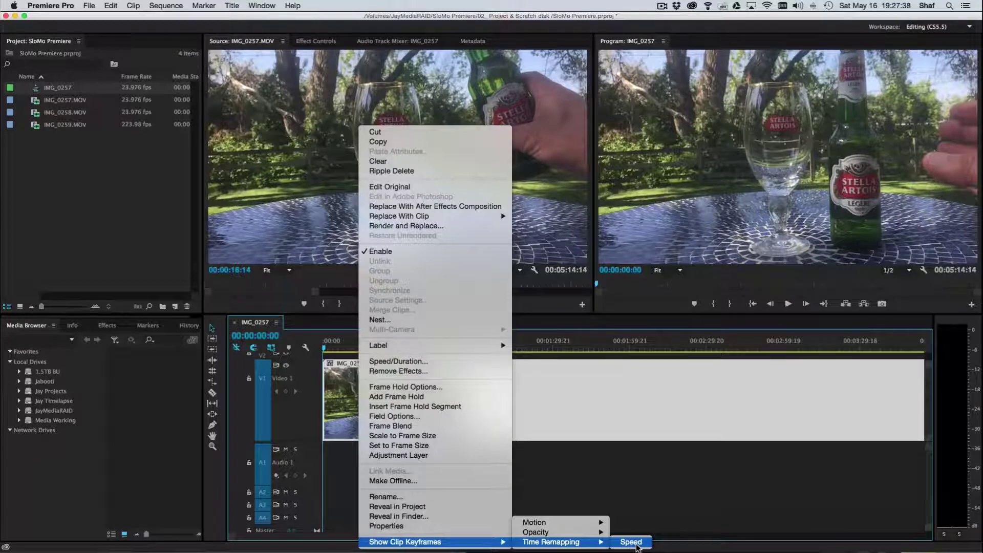
left_click(633, 542)
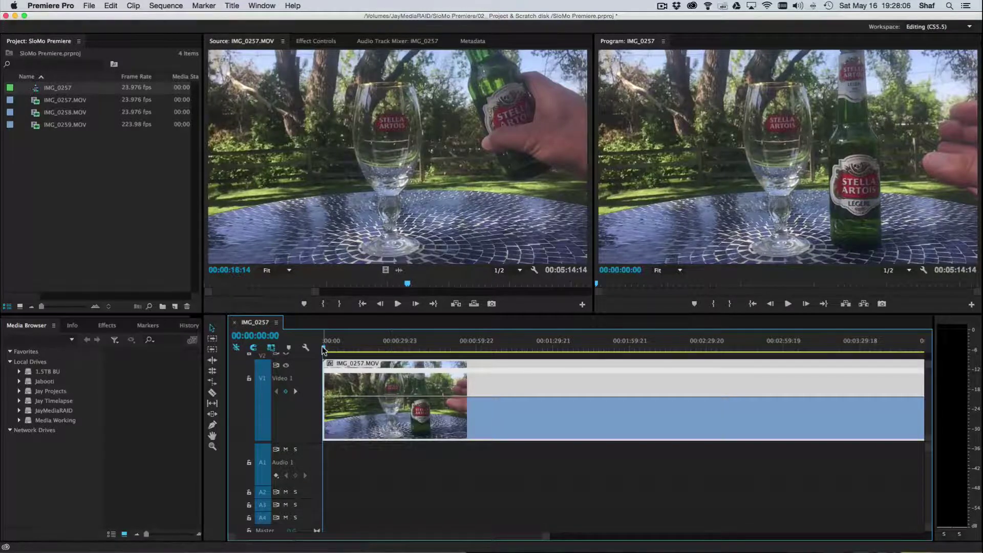
- Place the playhead at 00:00:36:23, just before the beer reaches the glass, and add a speed keyframe there with the Pen tool
left_click_drag(323, 349, 419, 348)
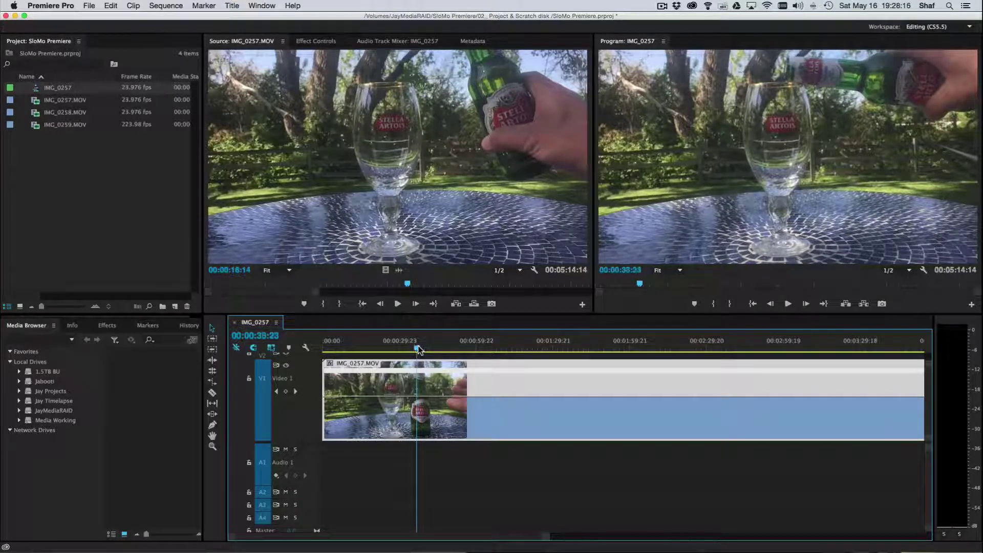
left_click(417, 349)
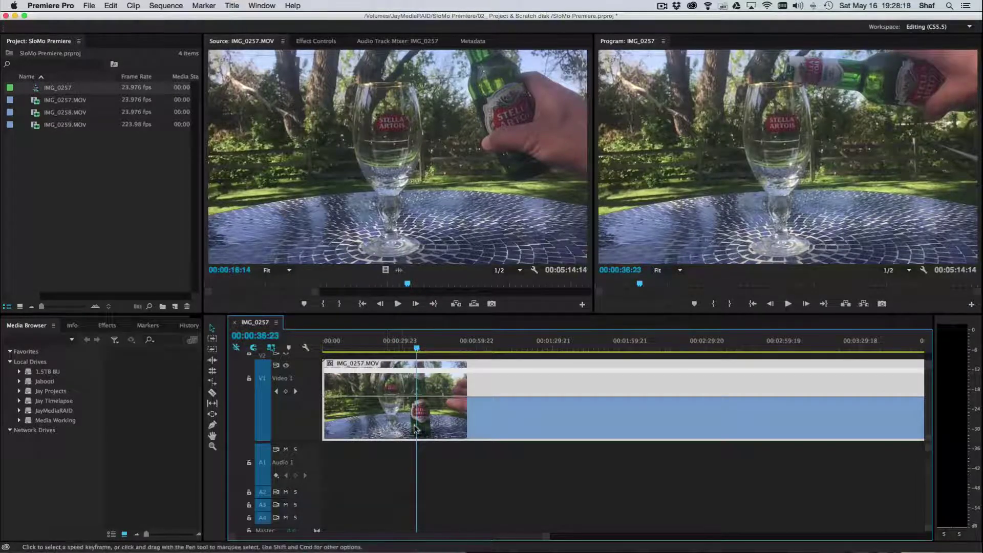
key("alt")
double_click(419, 401)
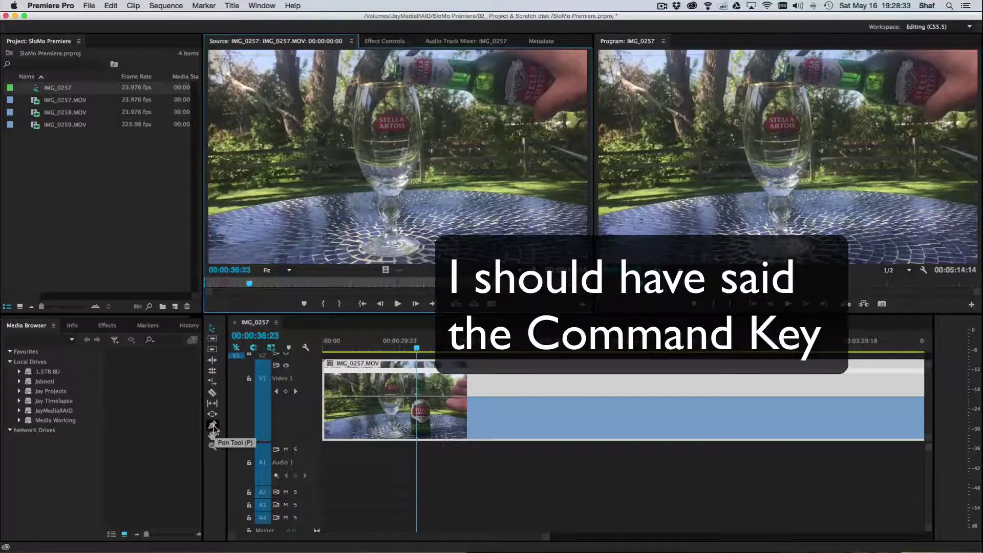
left_click(212, 424)
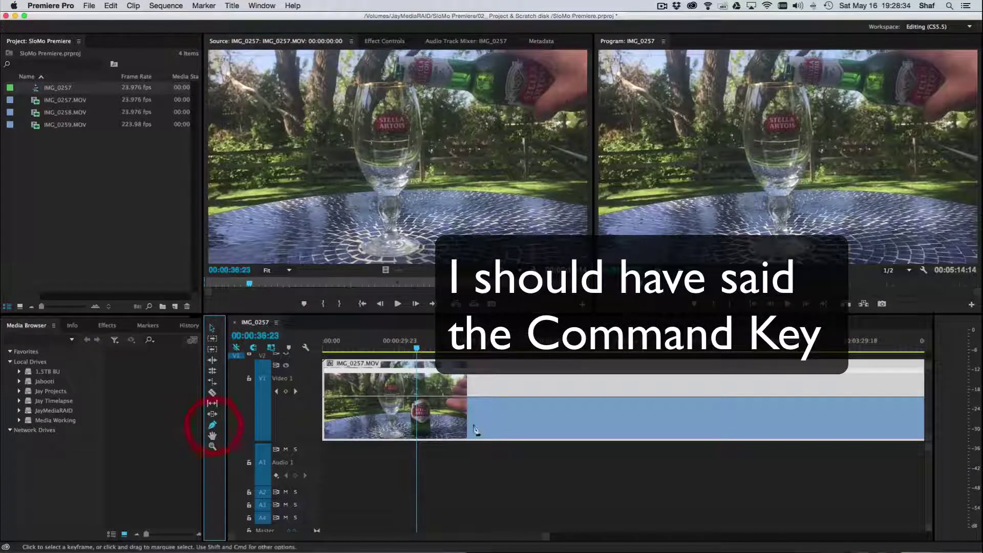
left_click(416, 399)
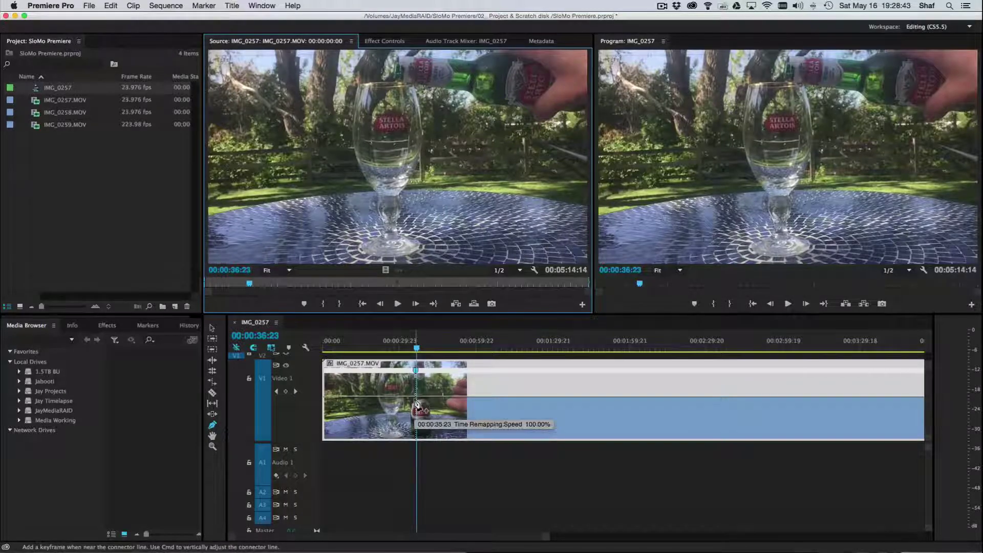
mouse_move(420, 405)
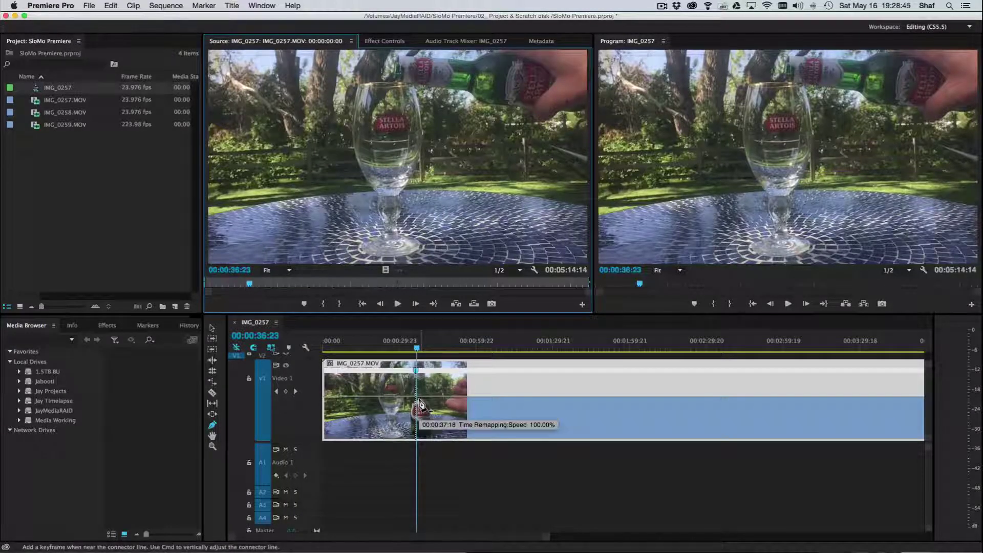
key("ctrl")
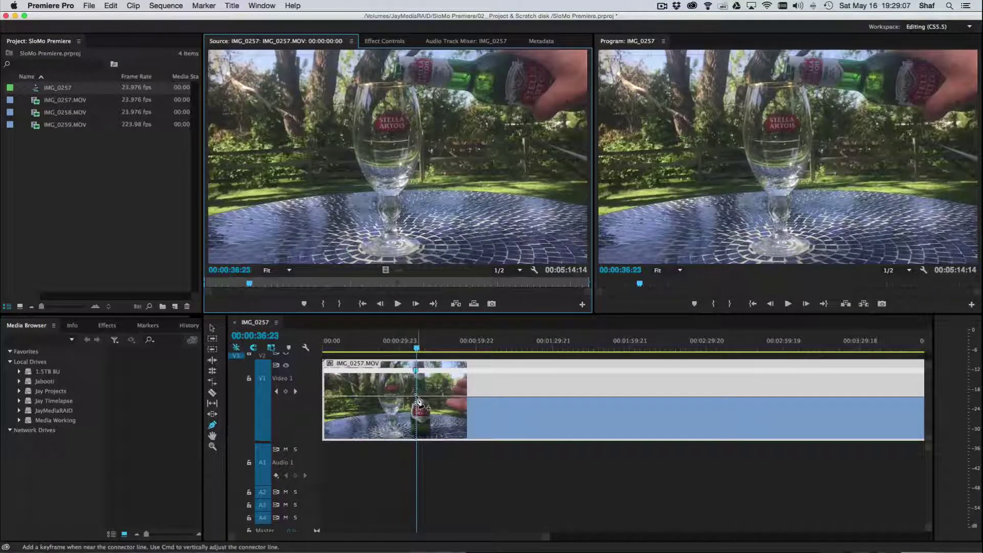
left_click(416, 391)
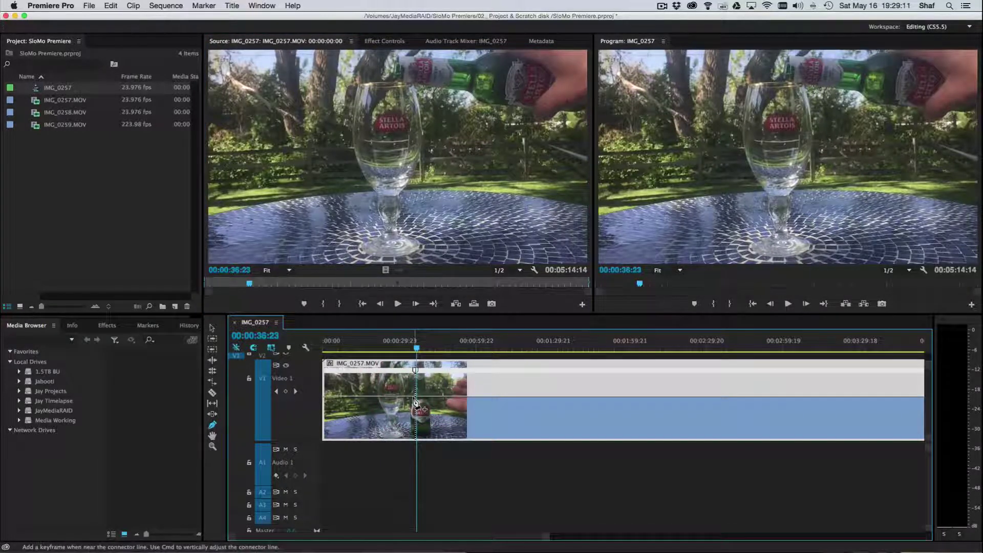
- Raise the playback speed of the clip section before the speed keyframe to about 958%
key("v")
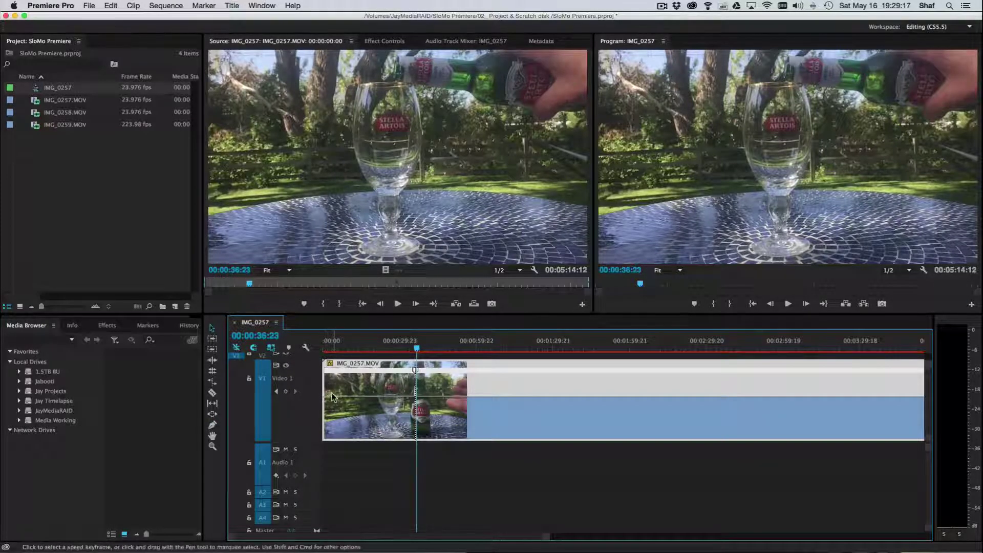
left_click_drag(333, 399, 332, 382)
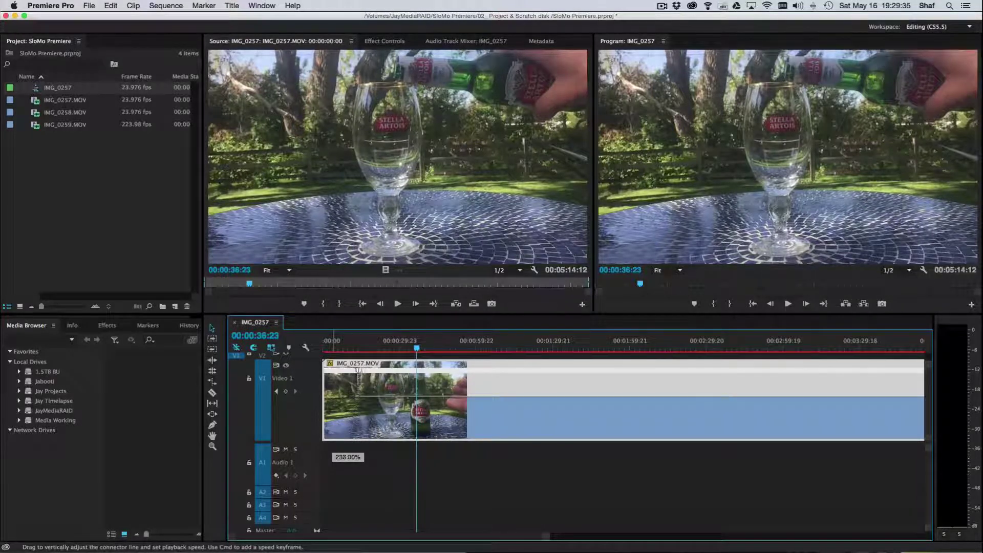
left_click_drag(361, 369, 346, 369)
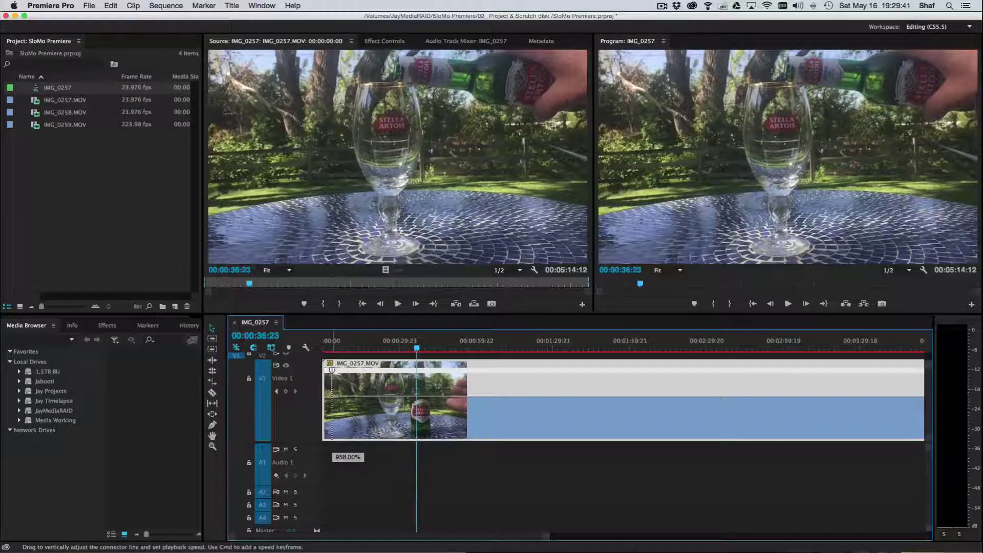
left_click_drag(332, 3, 331, 2)
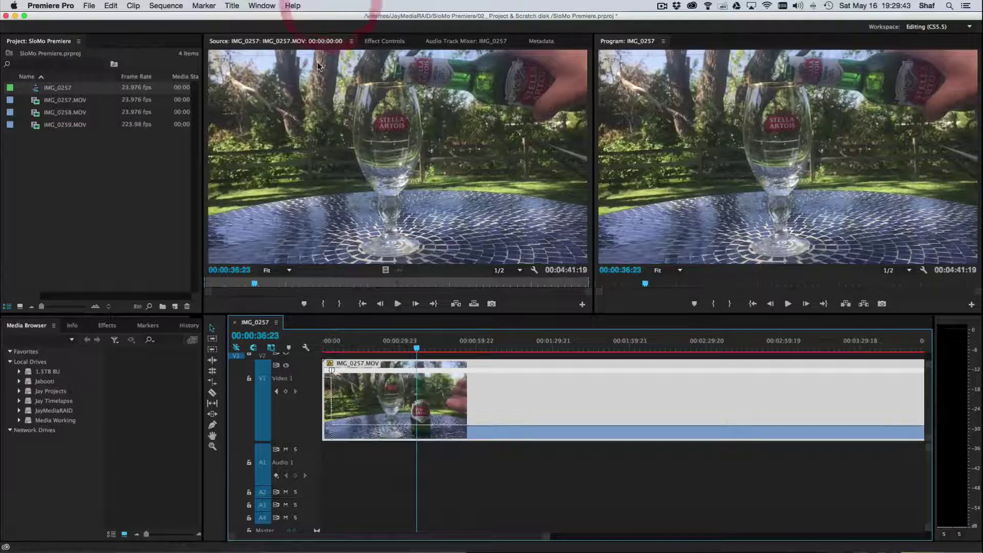
- Play the sequence from the start to review the change from fast to slow motion
left_click_drag(417, 350, 281, 351)
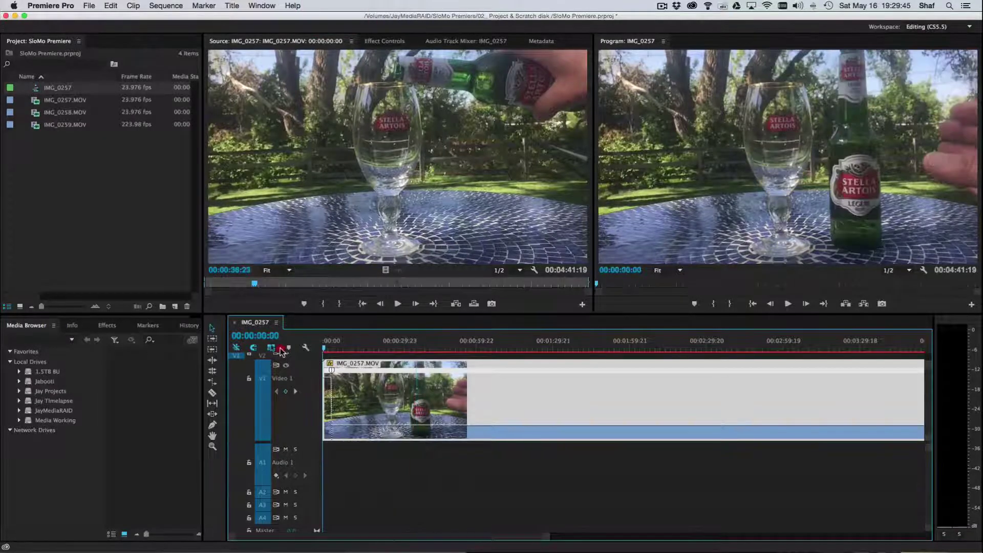
key("space")
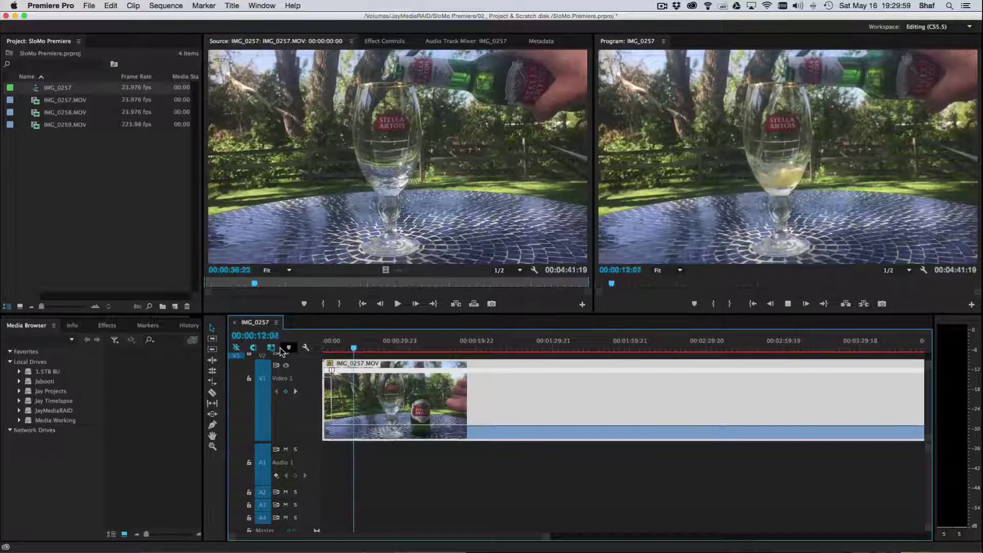
key("space")
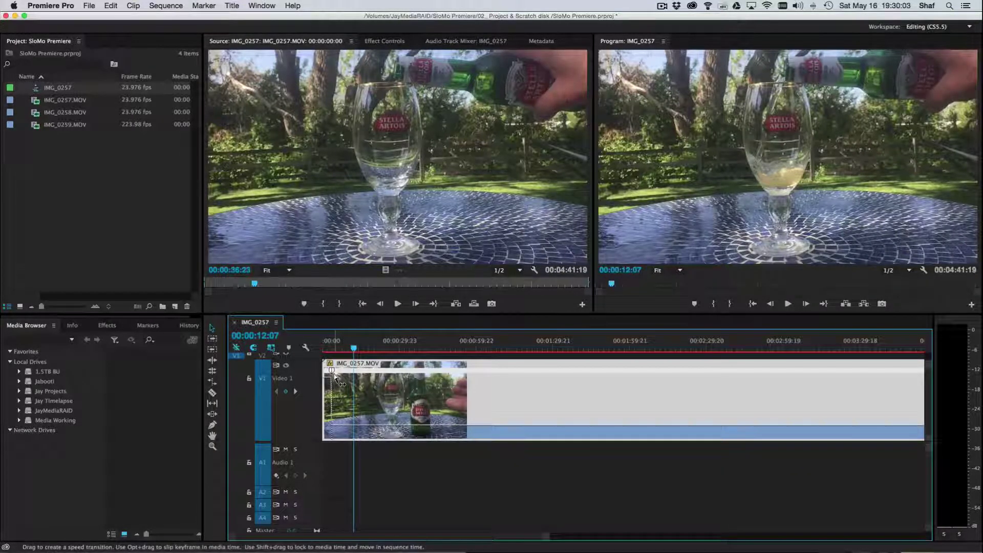
- Split the speed keyframe on IMG_0257.MOV into a gradual speed transition running from about 00:00:02:21 to 00:00:04:06
left_click(330, 350)
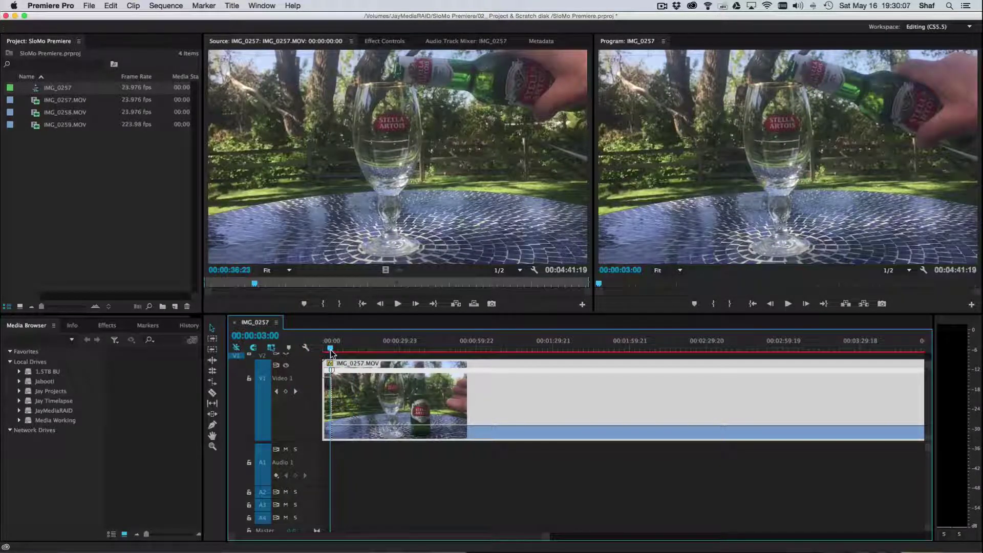
key("equal")
key("equal")
key("equal")
key("equal")
key("equal")
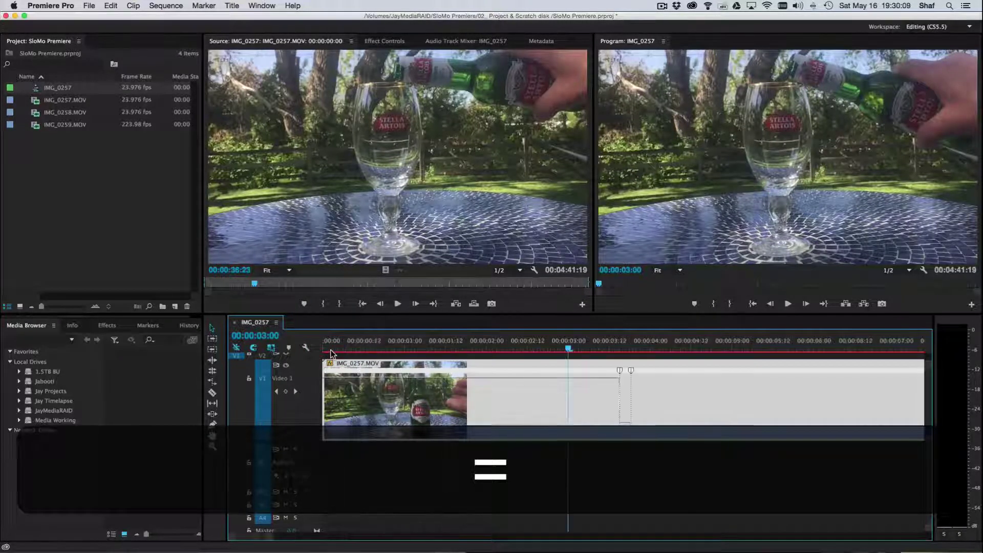
key("equal")
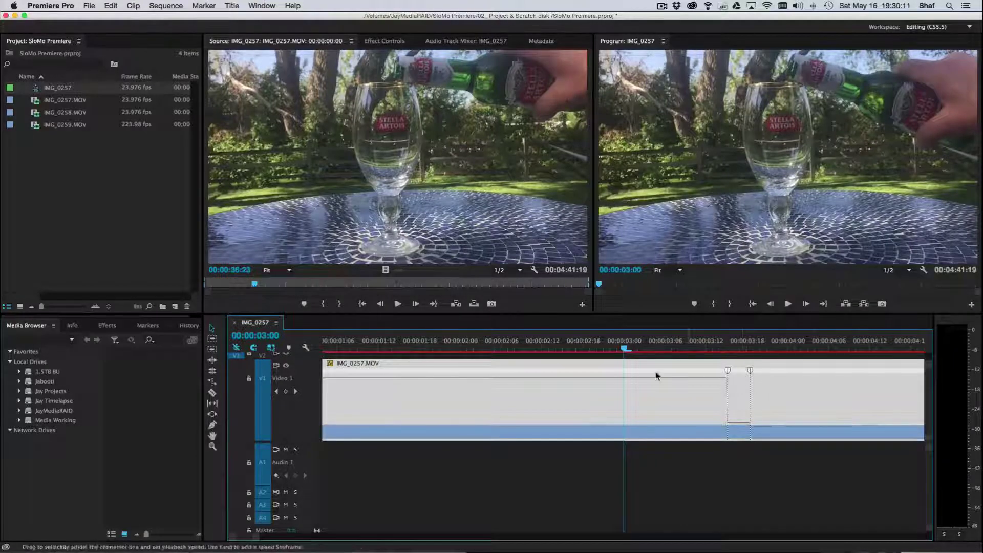
left_click(669, 374)
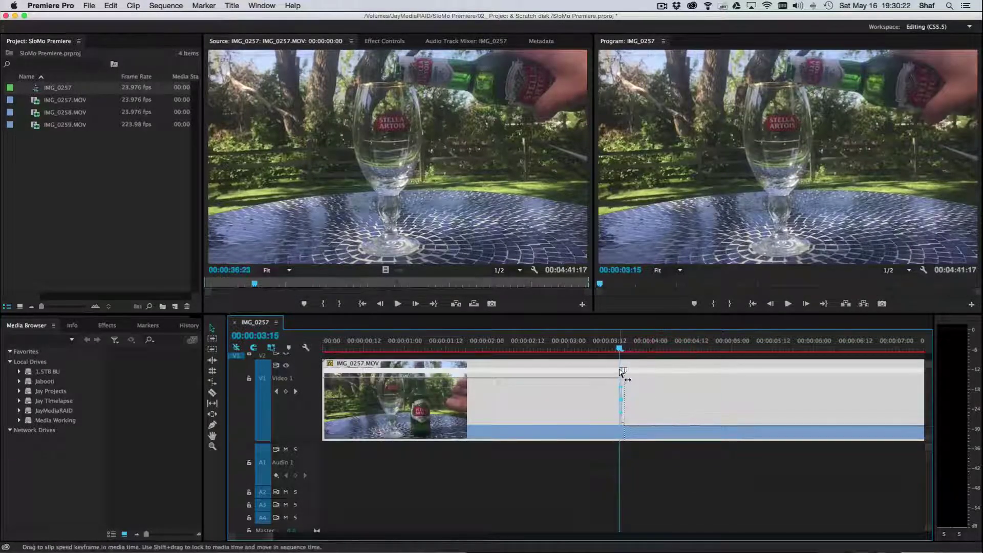
left_click_drag(622, 372, 544, 368)
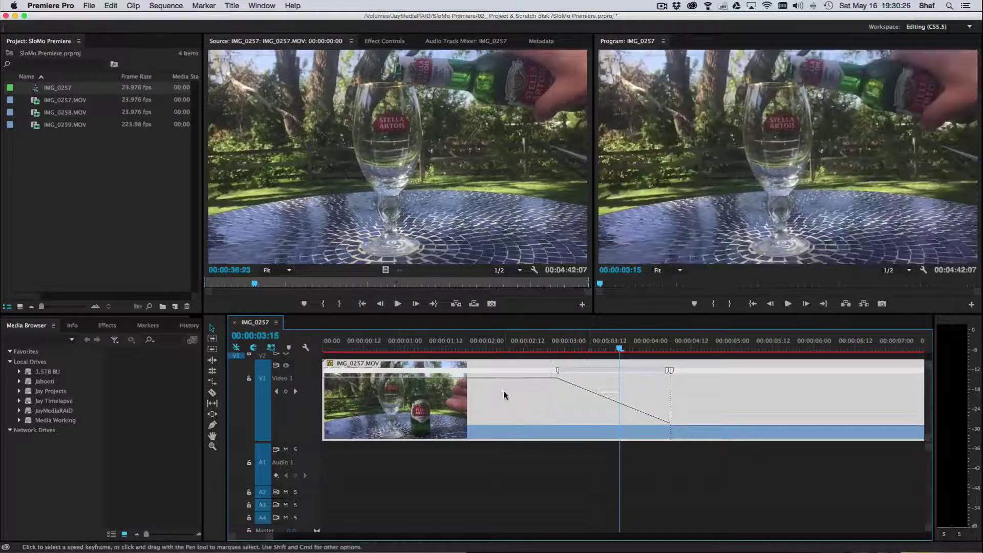
- Play the sequence from before the speed transition on IMG_0257.MOV to review the gradual slowdown into the pour
left_click_drag(602, 353, 510, 352)
key("space")
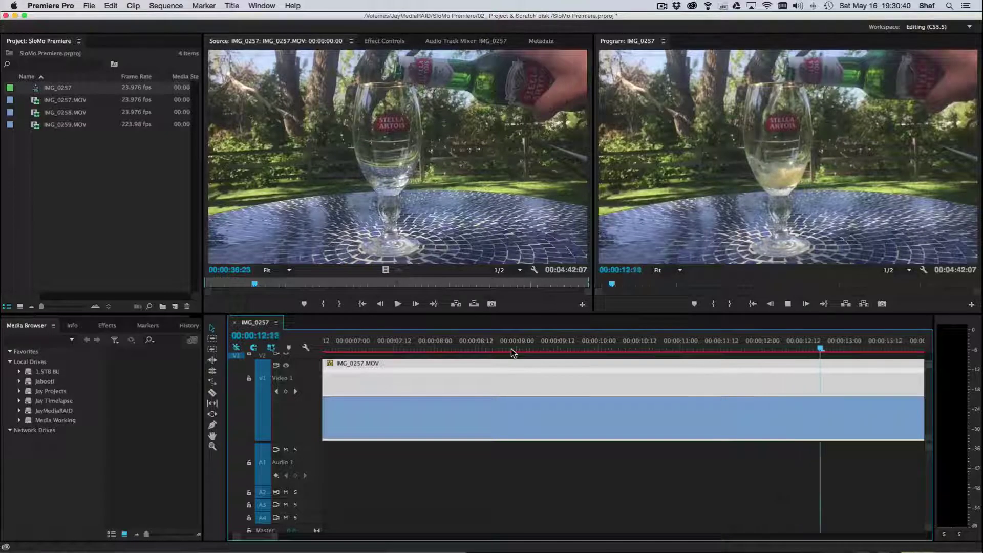
key("space")
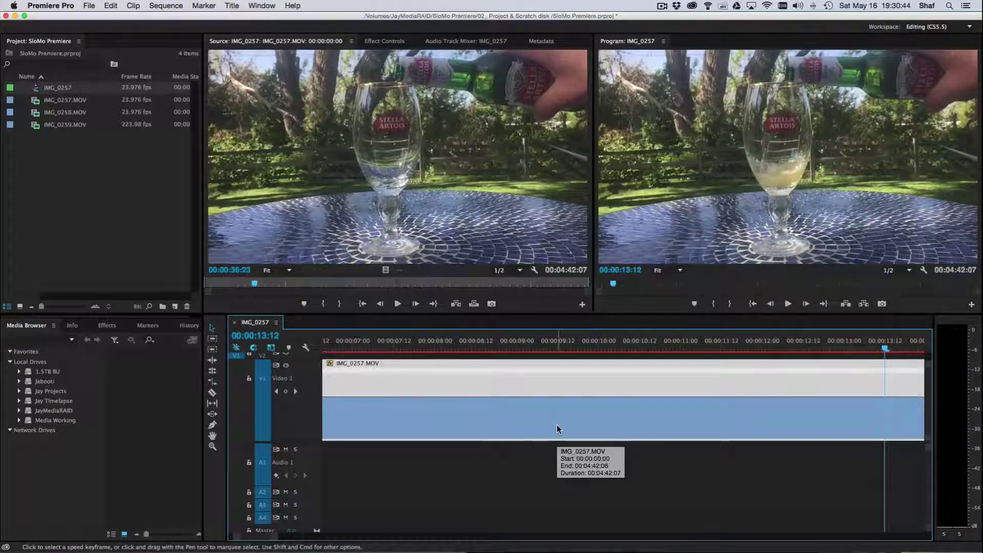
- Trim the end of IMG_0257.MOV back to the playhead at 00:00:13:12
key("minus")
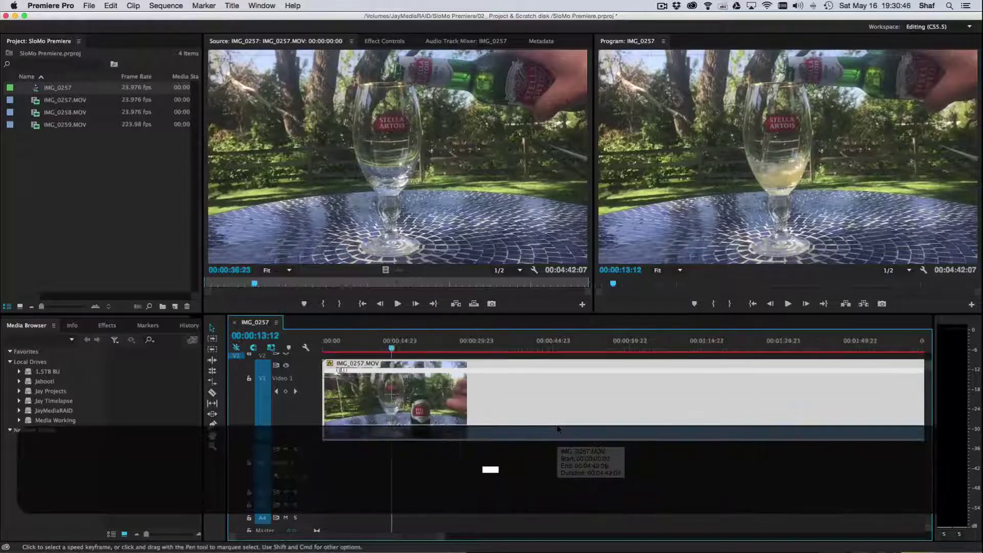
key("minus")
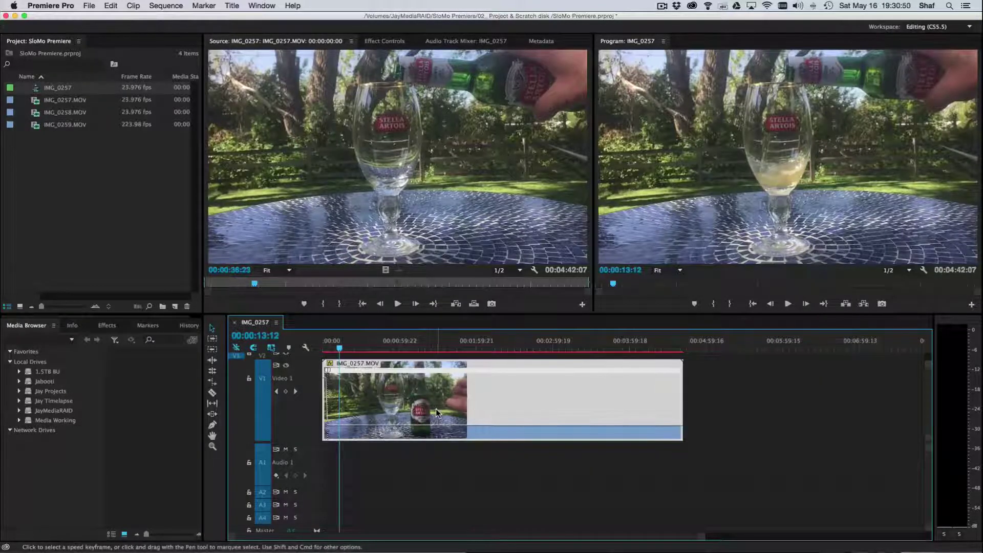
left_click(685, 428)
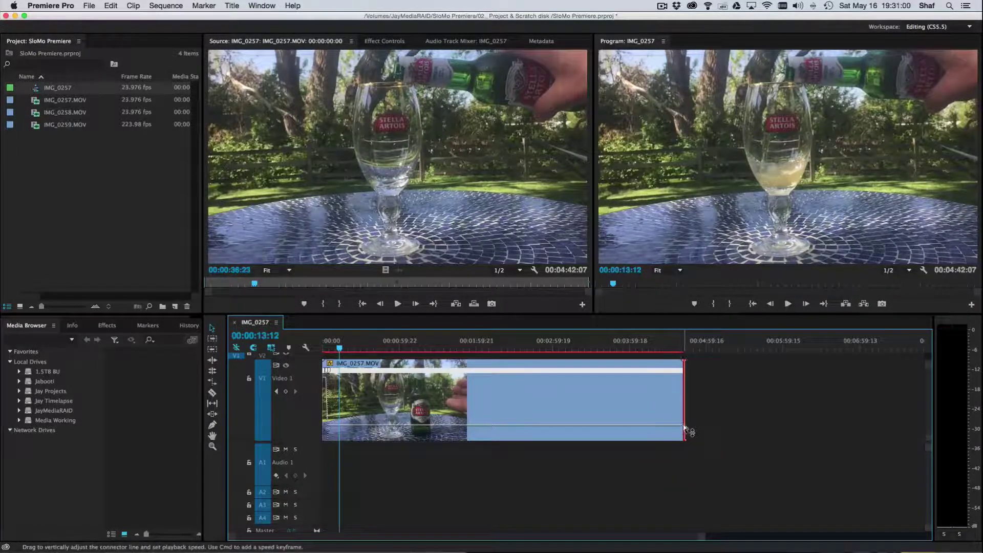
left_click_drag(685, 423, 342, 422)
- Play the trimmed IMG_0257.MOV clip from the start of the sequence to review the speed ramp
left_click_drag(343, 353, 310, 349)
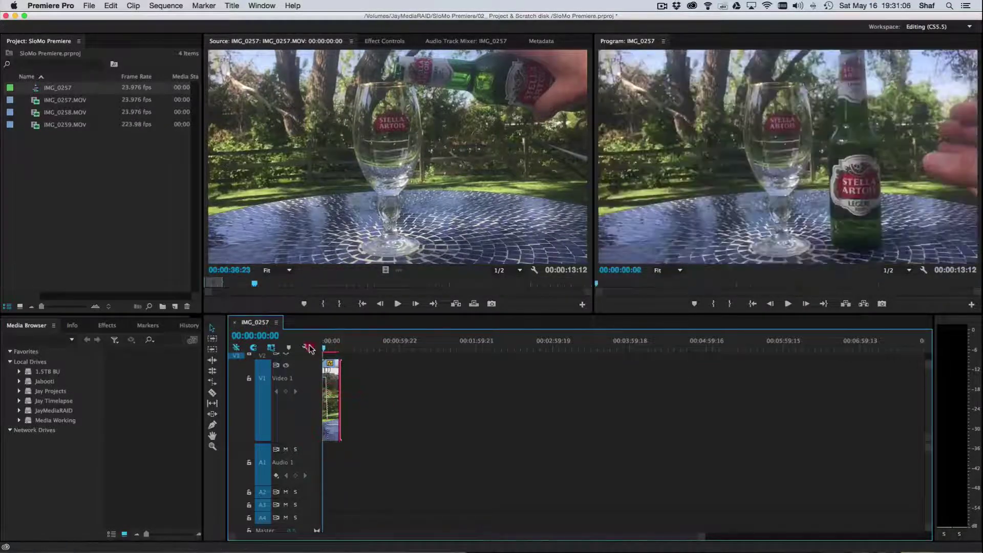
key("space")
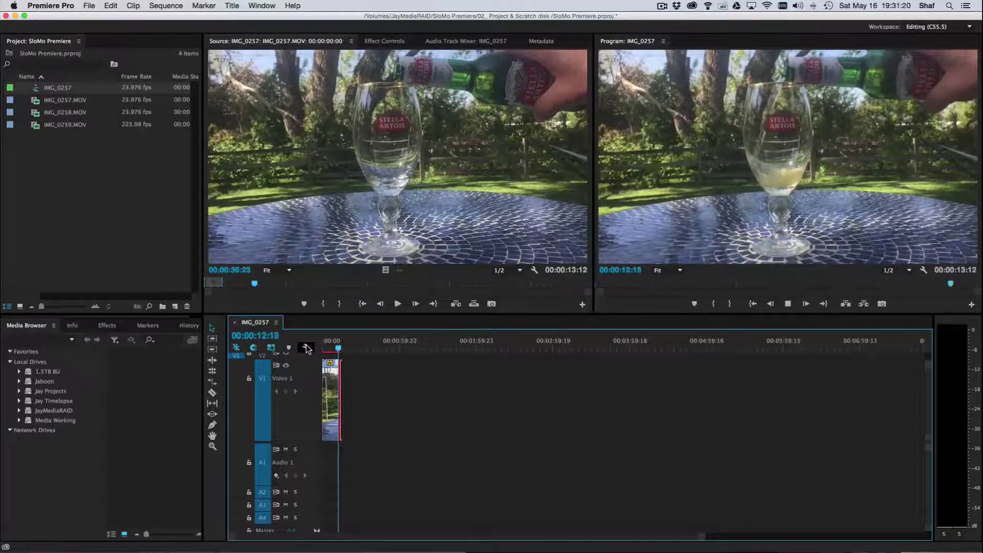
key("space")
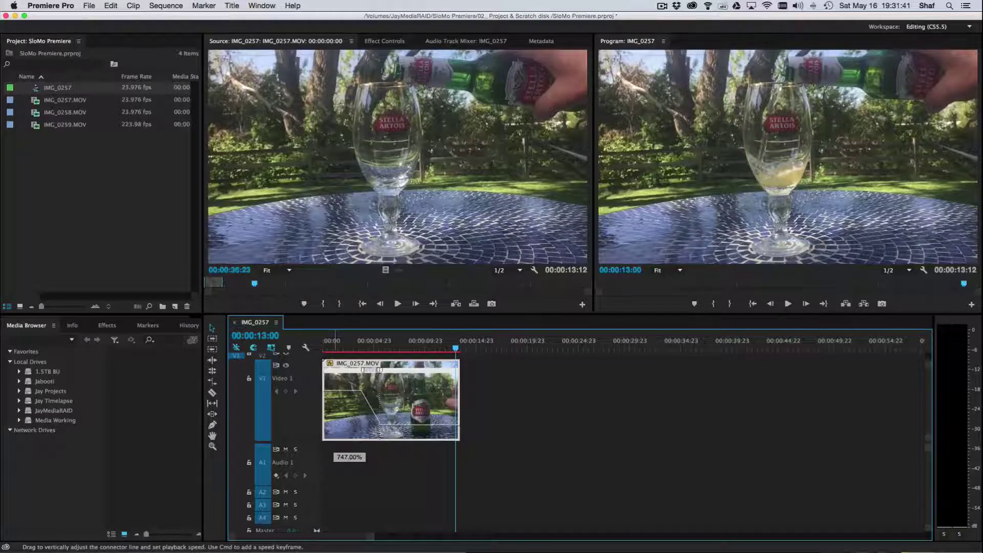
- Adjust the playback speed of the fast section before the ramp on IMG_0257.MOV and replay the sequence from the start
left_click_drag(343, 457, 343, 458)
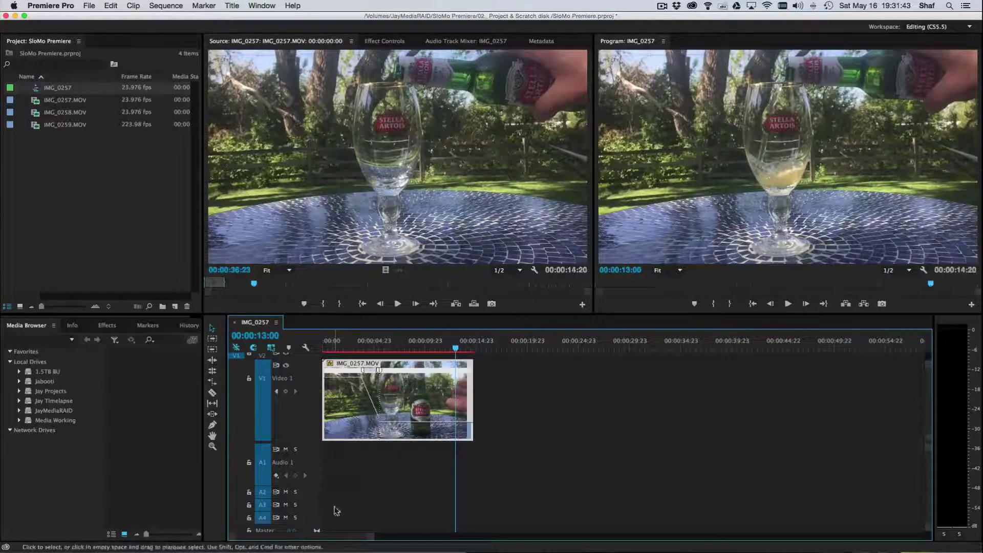
left_click(454, 353)
left_click_drag(454, 353, 247, 341)
key("space")
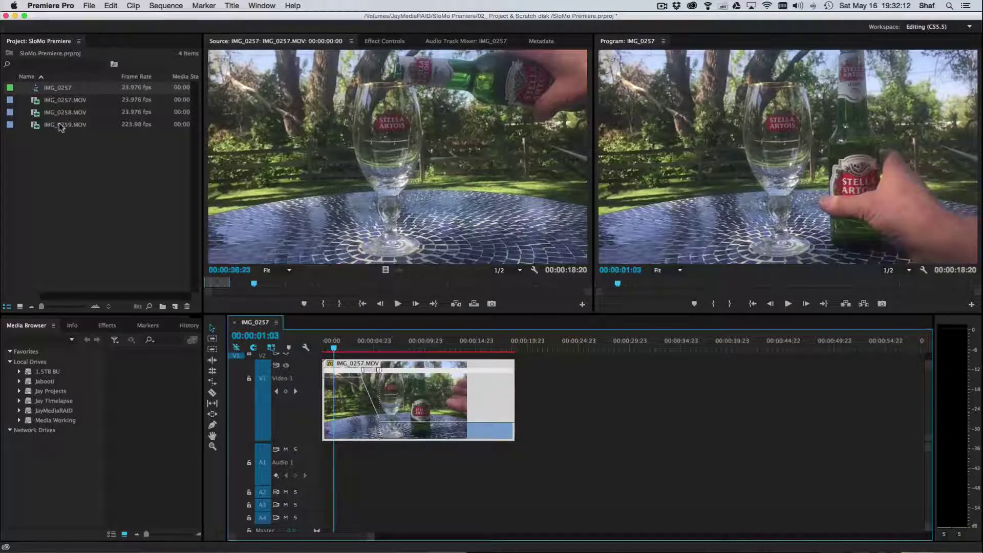
- Add IMG_0258.MOV directly after IMG_0257.MOV on the Video 1 track and play it from near its start to review the drinking action
left_click(35, 114)
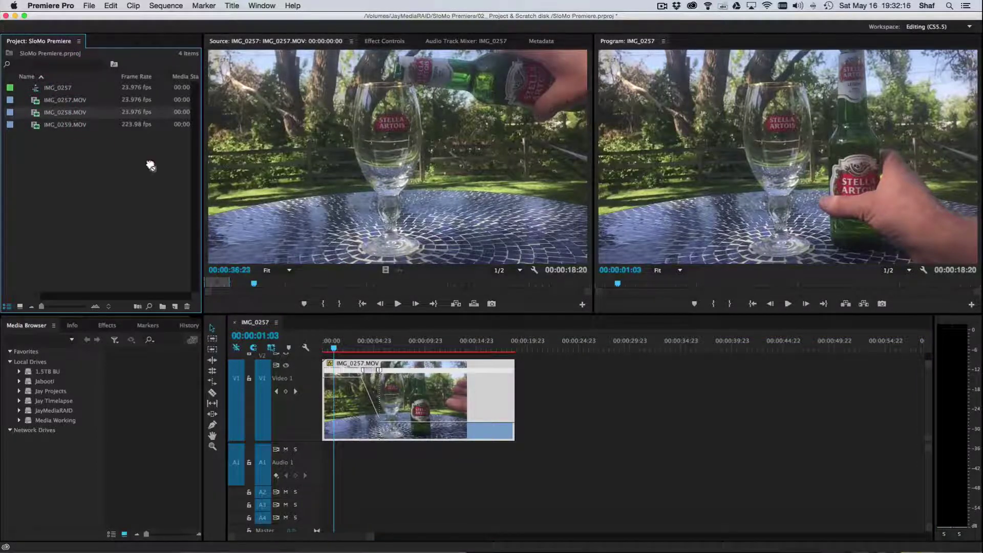
left_click_drag(150, 165, 531, 407)
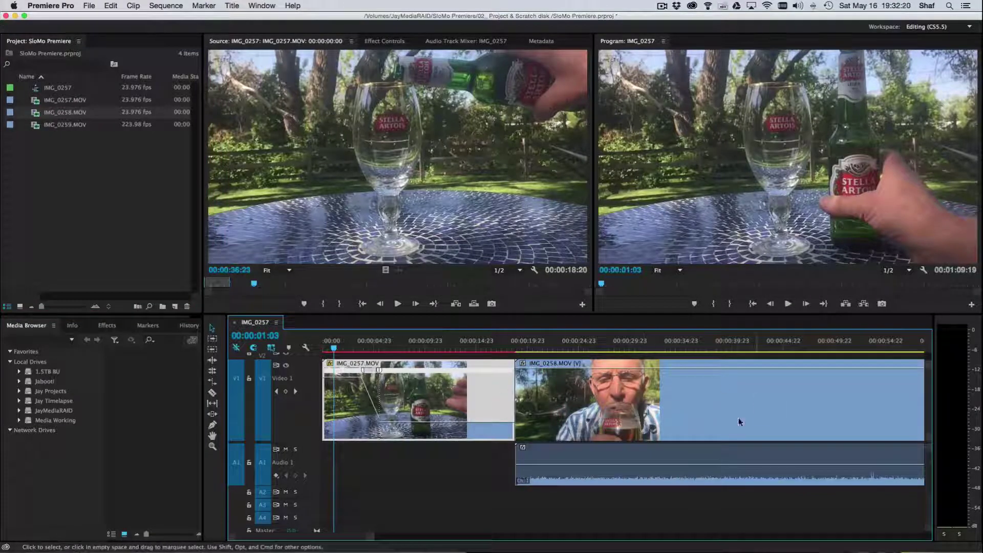
left_click(526, 342)
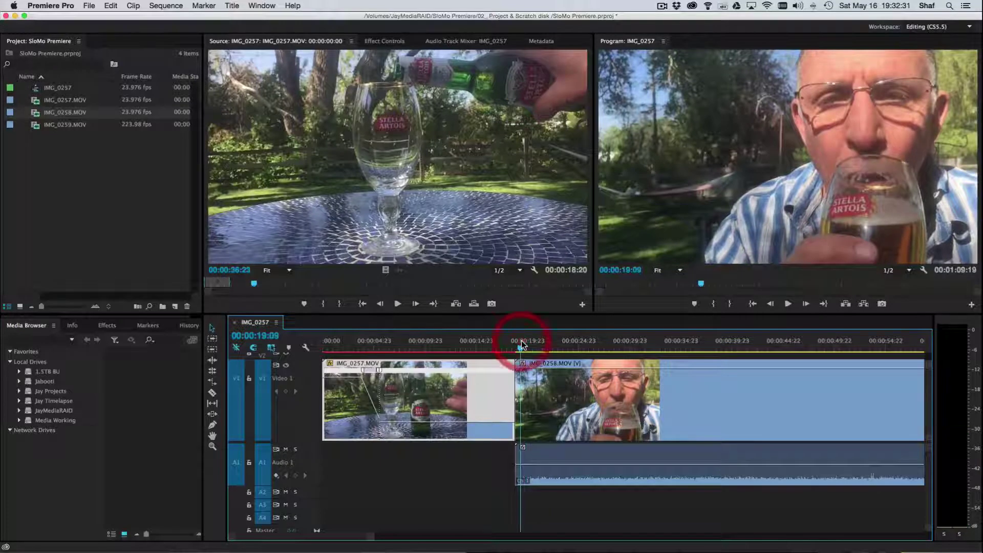
key("space")
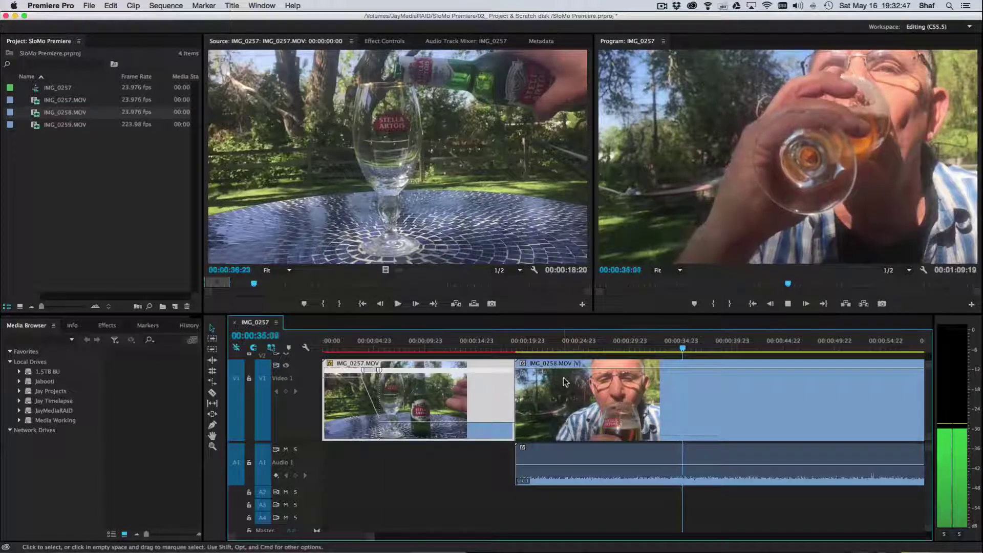
key("space")
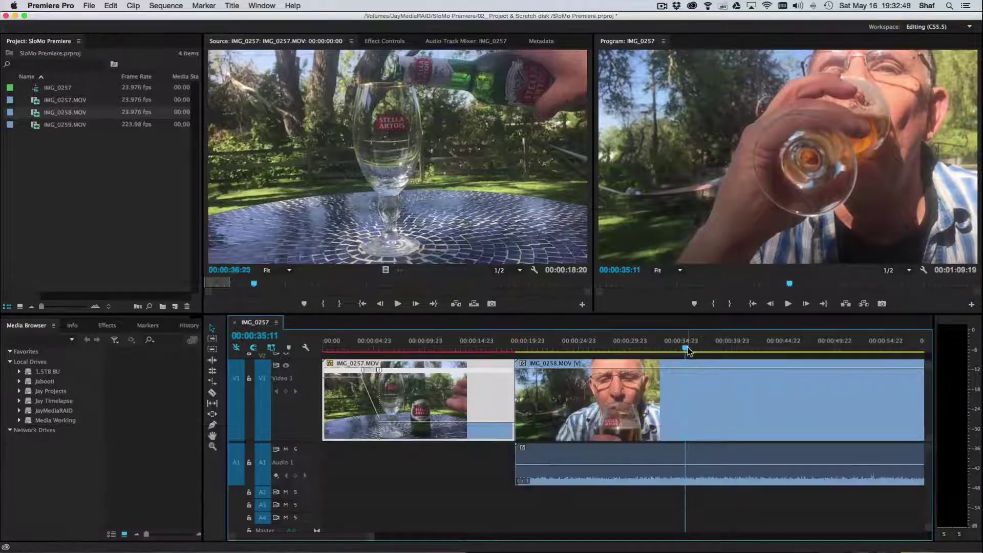
left_click_drag(689, 351, 530, 348)
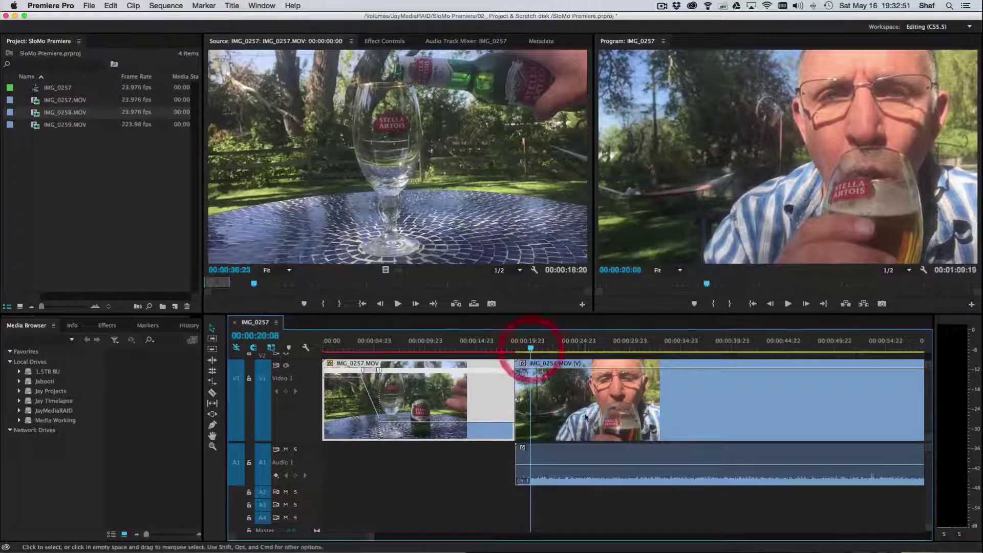
- Unlink the audio of IMG_0258.MOV from its video and delete the audio from the Audio 1 track
left_click(648, 404)
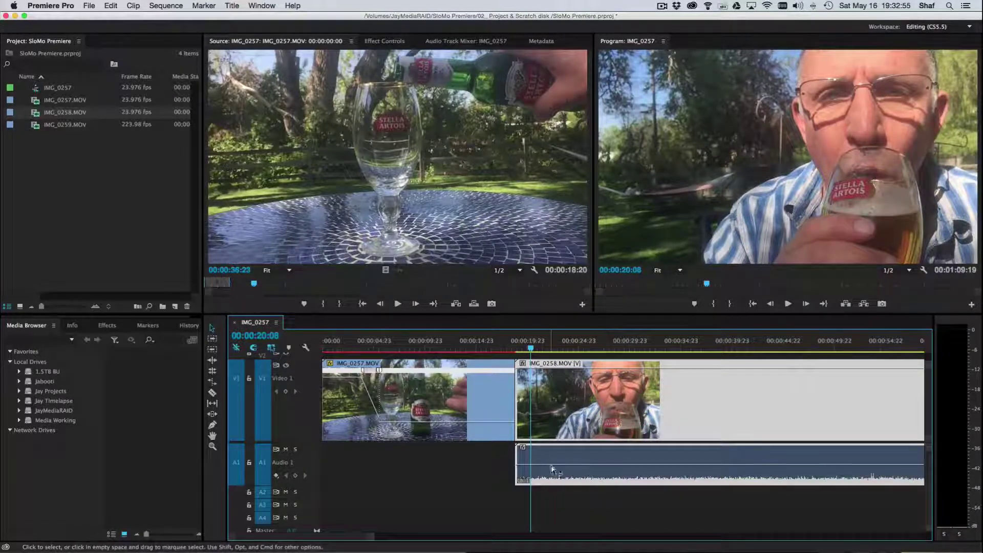
right_click(596, 412)
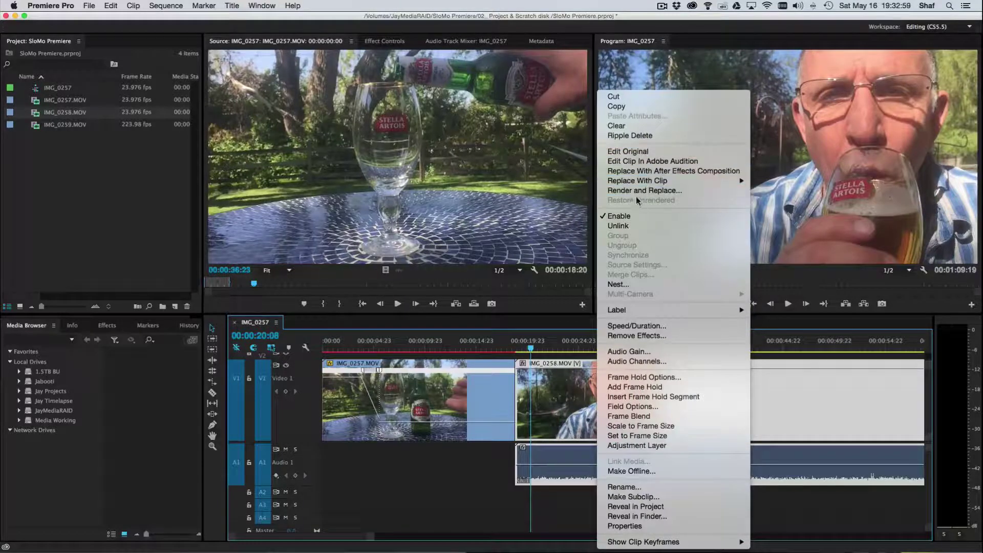
left_click(622, 226)
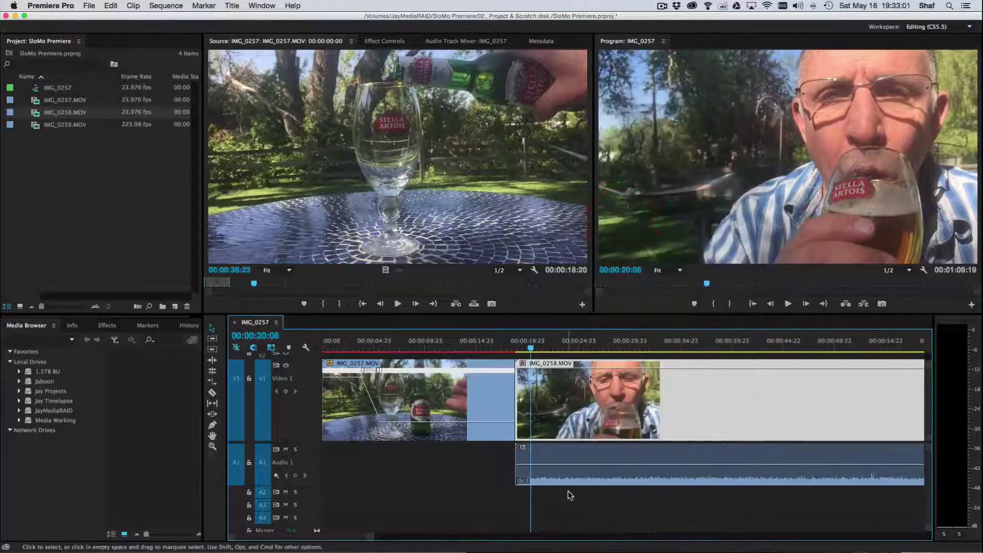
left_click(572, 468)
key("BackSpace")
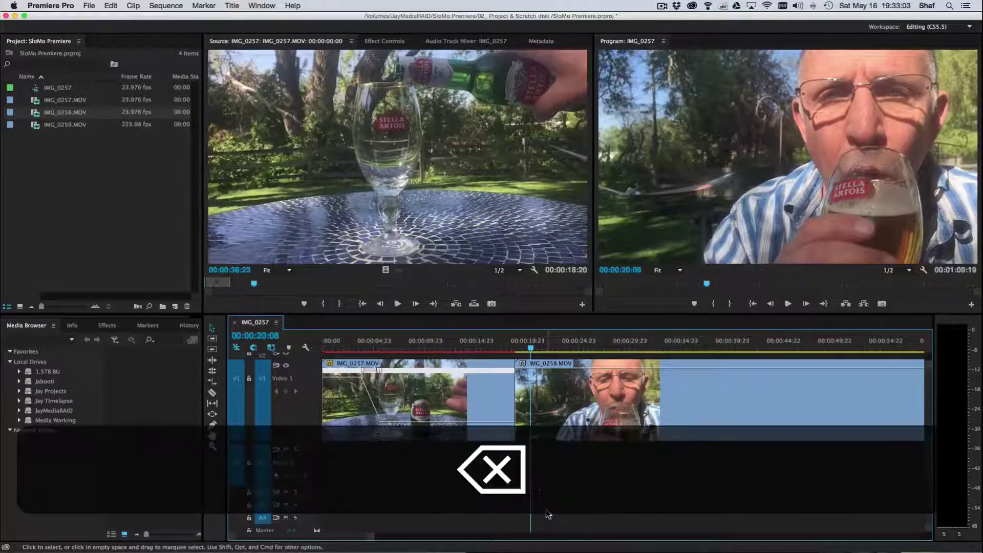
- Show the Time Remapping Speed keyframes on the IMG_0258.MOV clip
left_click(575, 416)
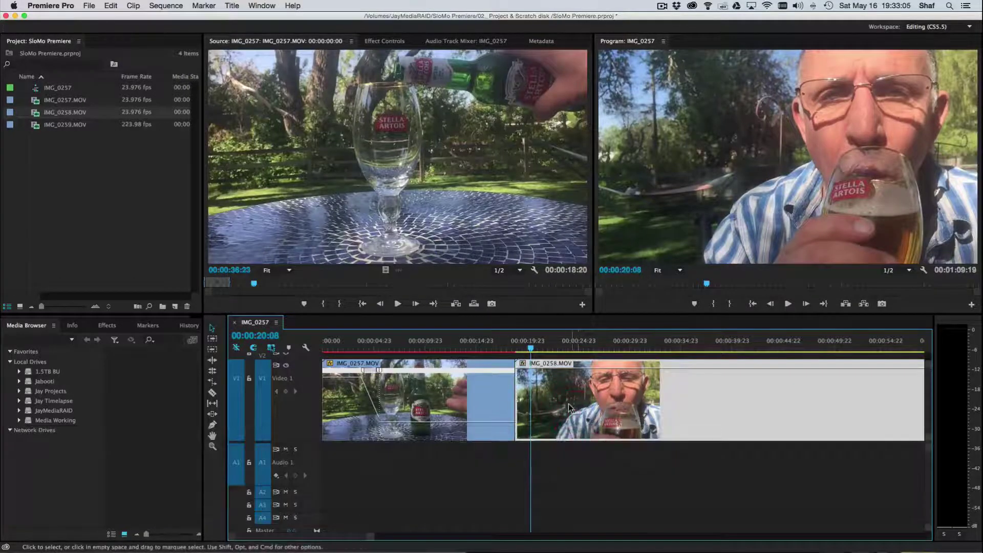
right_click(572, 417)
mouse_move(609, 541)
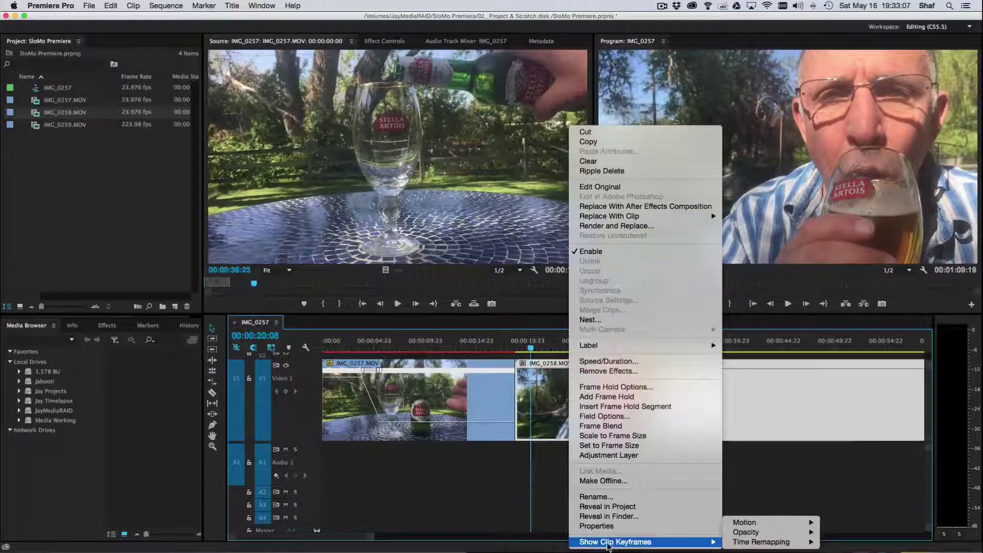
mouse_move(739, 541)
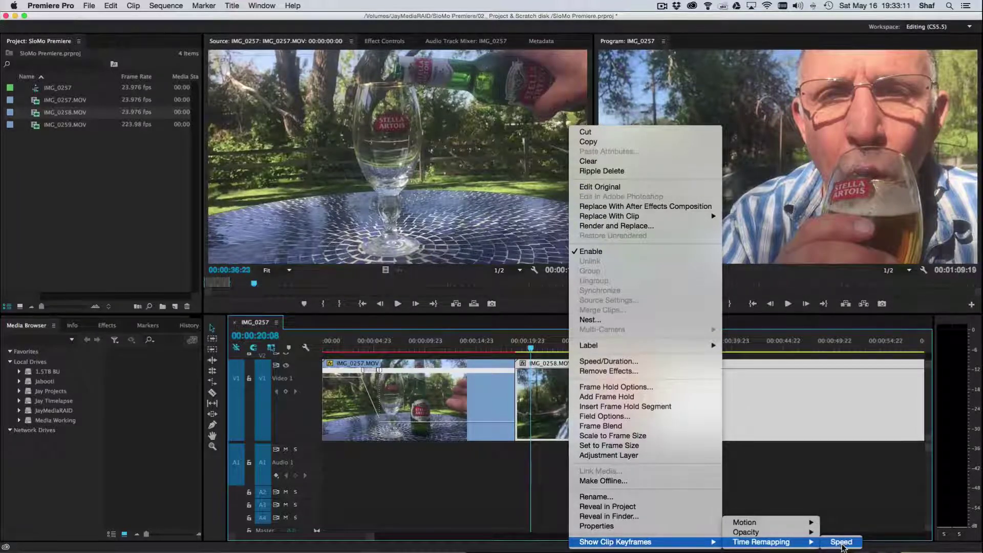
left_click(841, 542)
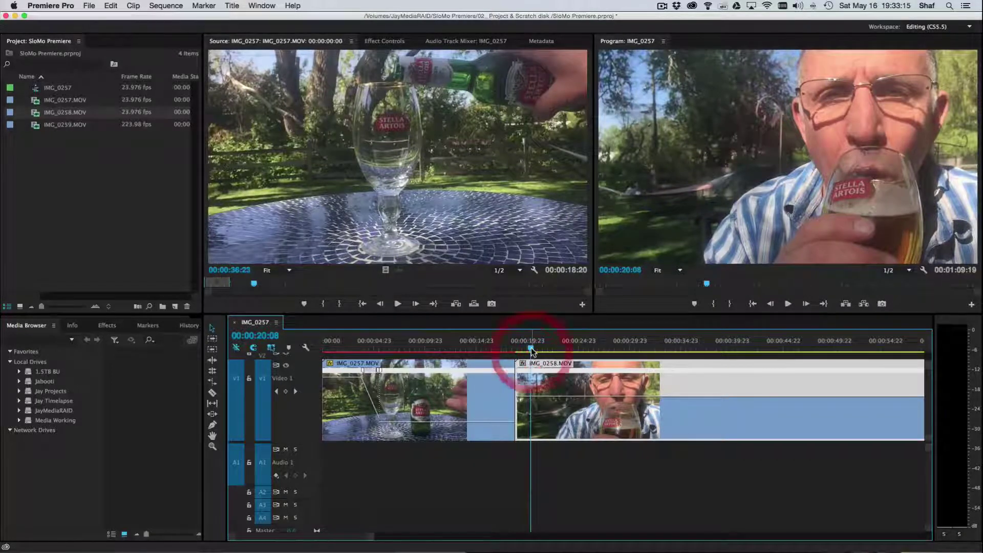
- Add a speed keyframe to IMG_0258.MOV at about 00:00:25:22, raise the playback speed of the section before it, and review the speed change
left_click_drag(531, 353, 587, 352)
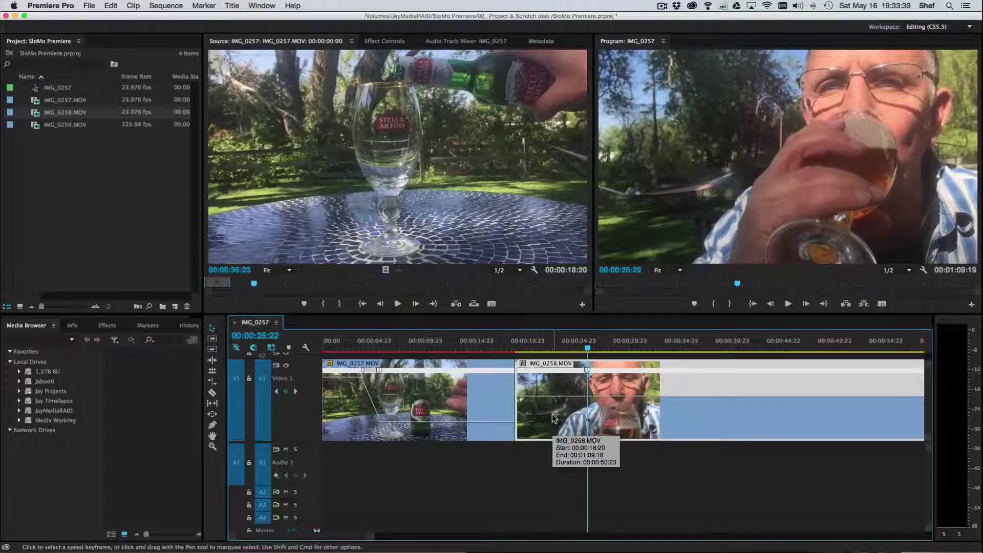
mouse_move(588, 350)
left_mouse_down()
mouse_move(618, 349)
mouse_move(588, 350)
left_mouse_up()
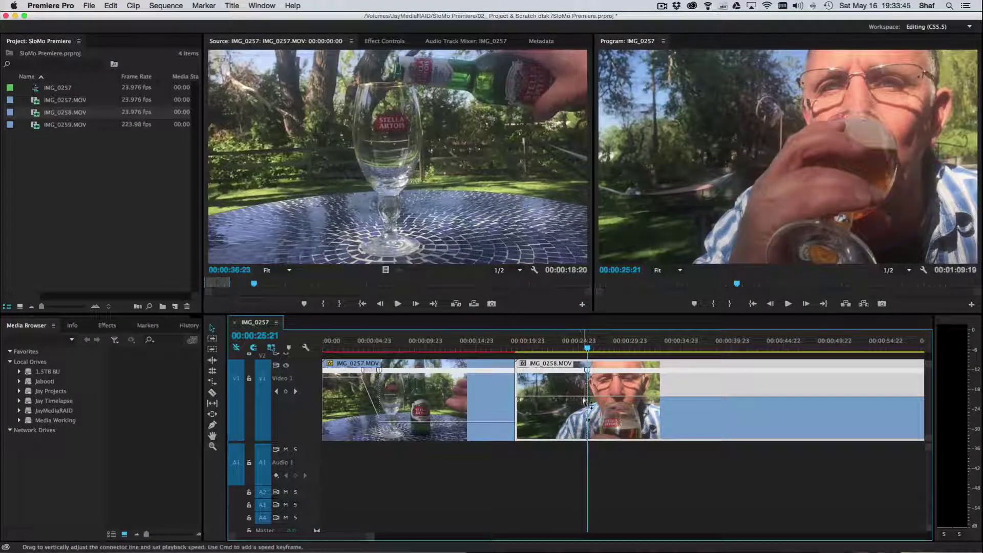
left_click_drag(564, 400, 564, 378)
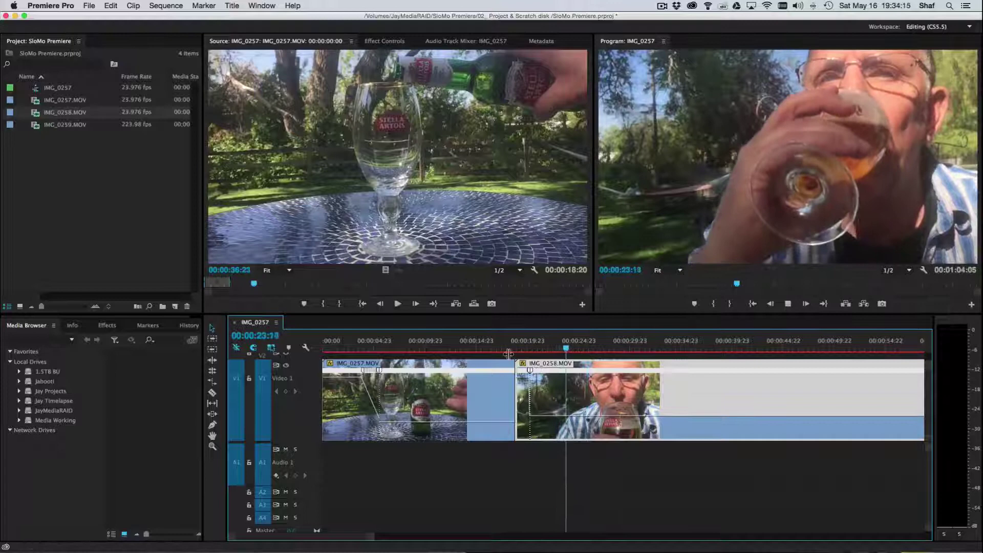
key("space")
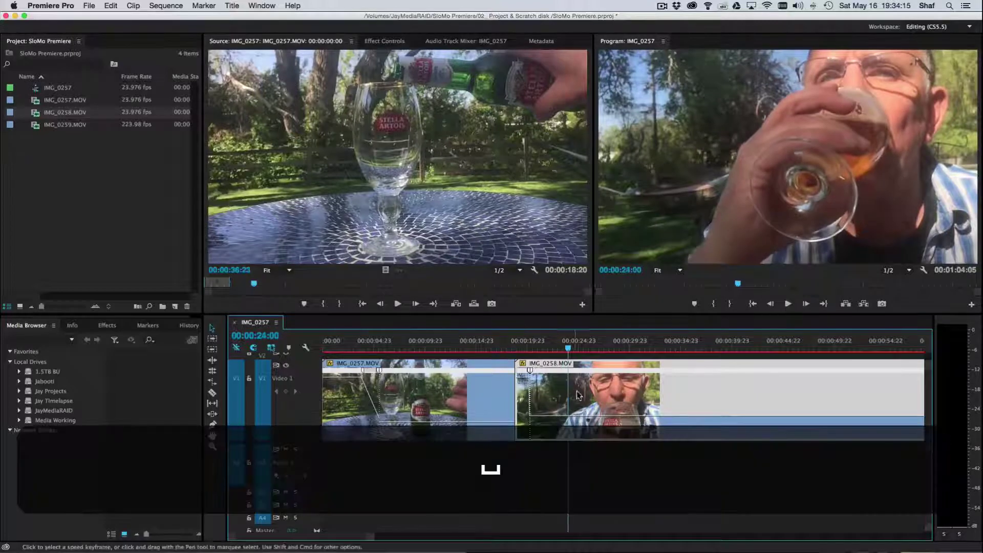
- Split the speed keyframe on IMG_0258.MOV into a gradual speed transition ending at the playhead at 00:00:24:00
left_click_drag(529, 369, 568, 369)
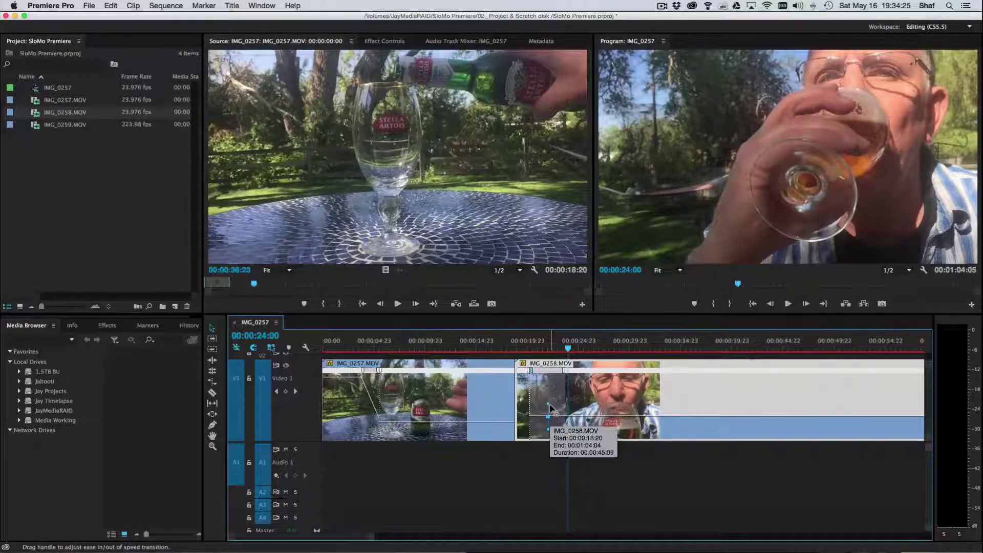
key("minus")
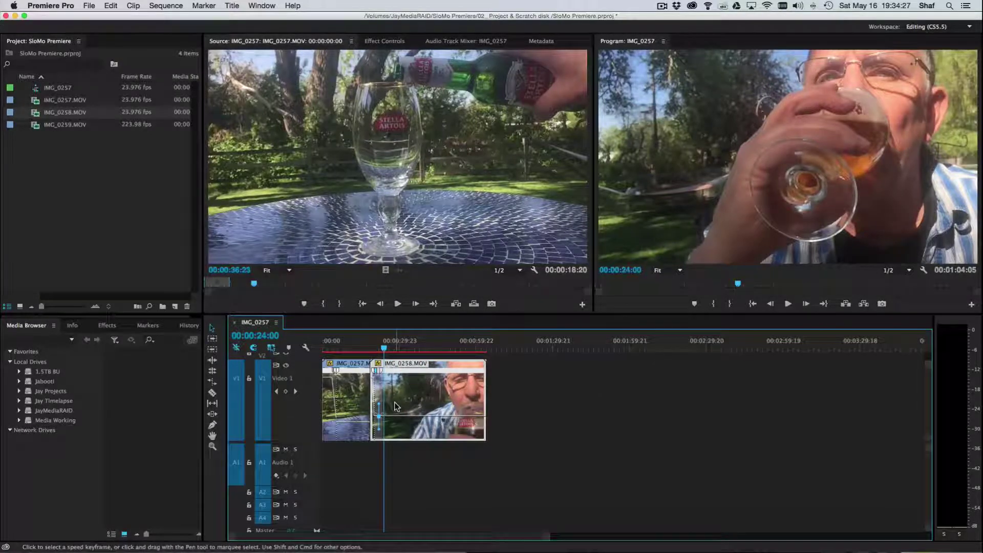
- Bend the ease handle of the speed transition on IMG_0258.MOV to smooth the change from fast to slow
key("equal")
key("equal")
key("equal")
key("equal")
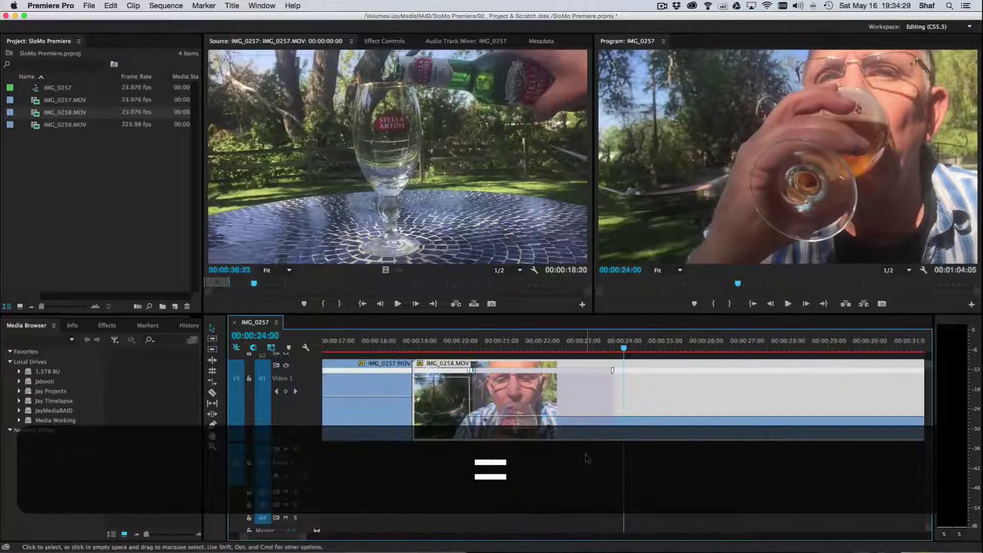
scroll(452, 423, "left", 10)
scroll(451, 423, "right", 8)
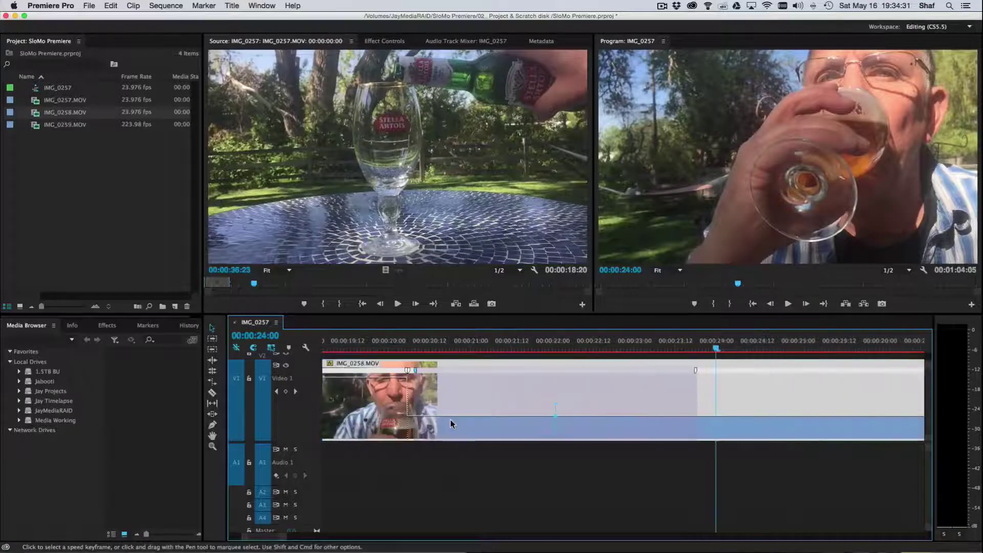
scroll(452, 424, "left", 1)
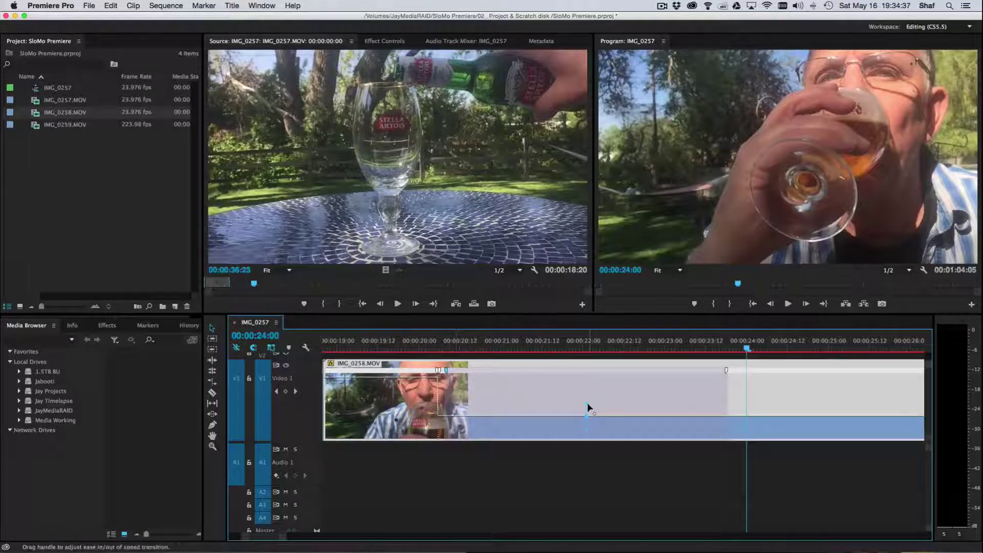
scroll(588, 406, "right", 2)
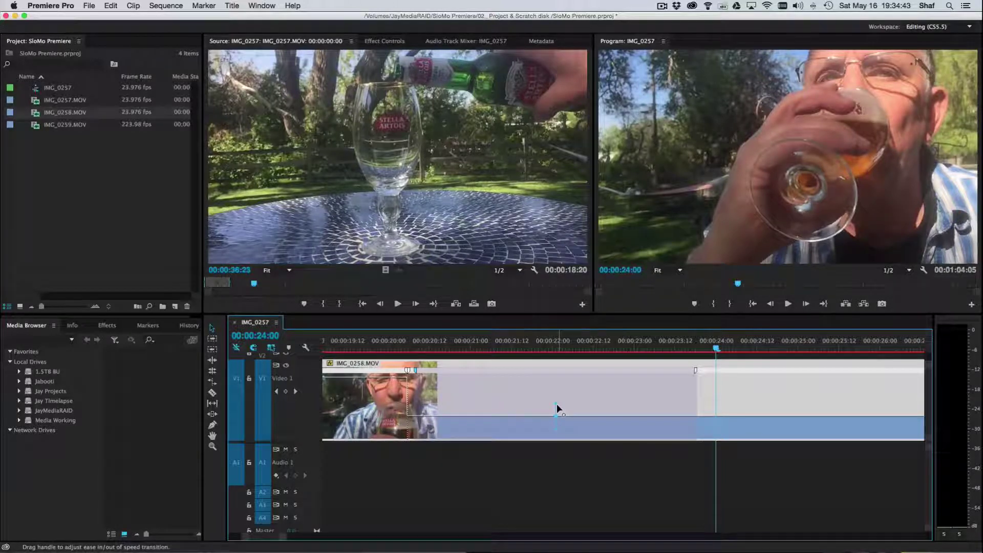
left_click_drag(560, 388, 577, 389)
left_click(644, 459)
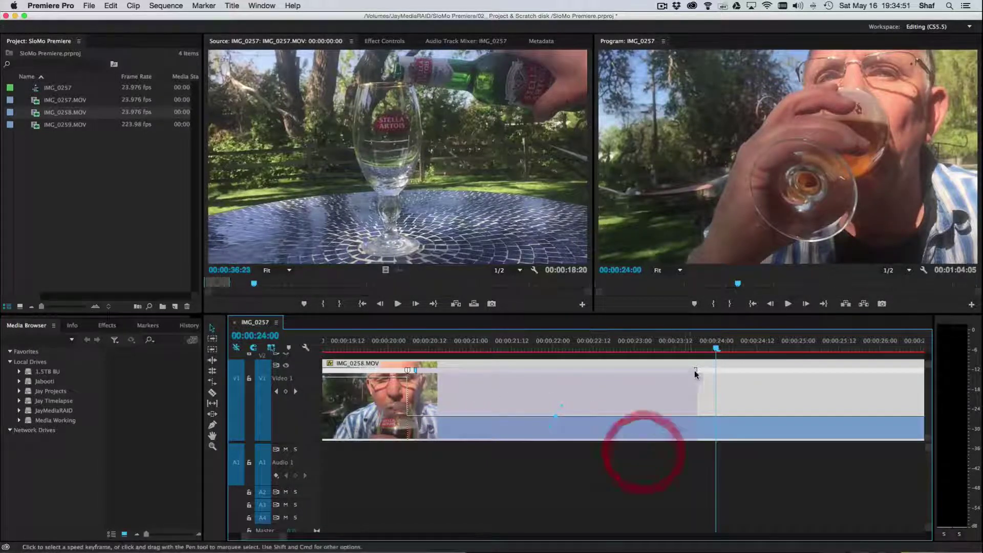
- Shorten the speed transition on IMG_0258.MOV, delete its surplus speed keyframe, and set the remaining ramp to end at about 00:00:21:02
left_click_drag(696, 370, 634, 367)
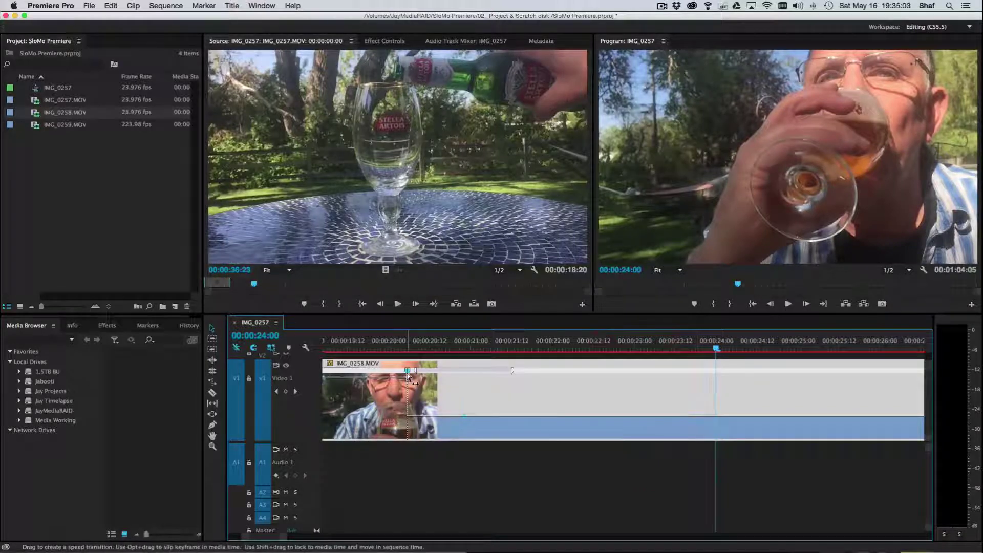
key("BackSpace")
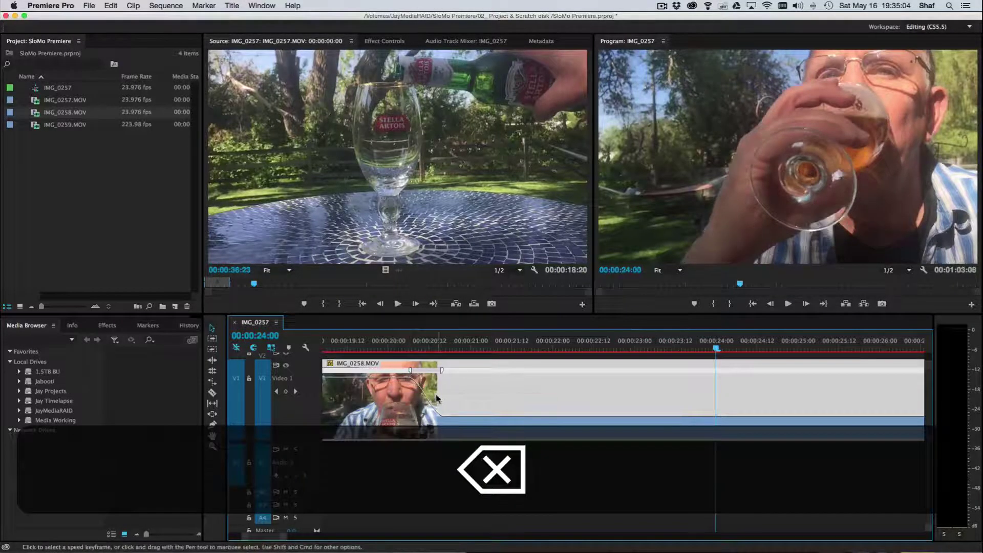
left_click_drag(441, 370, 477, 370)
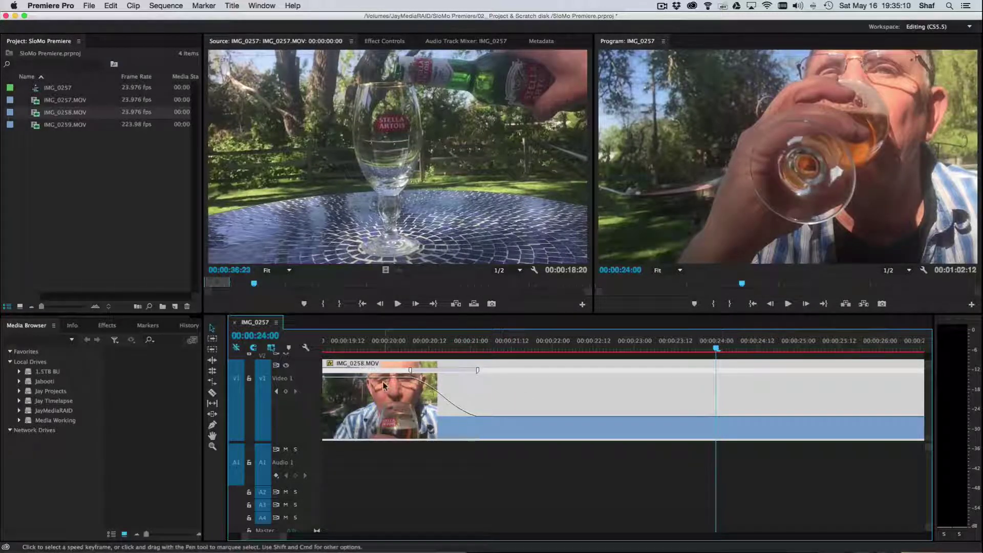
- Play through the speed ramp on IMG_0258.MOV and trim the clip's end to the playhead at 00:00:25:02
left_click_drag(715, 351, 338, 338)
key("space")
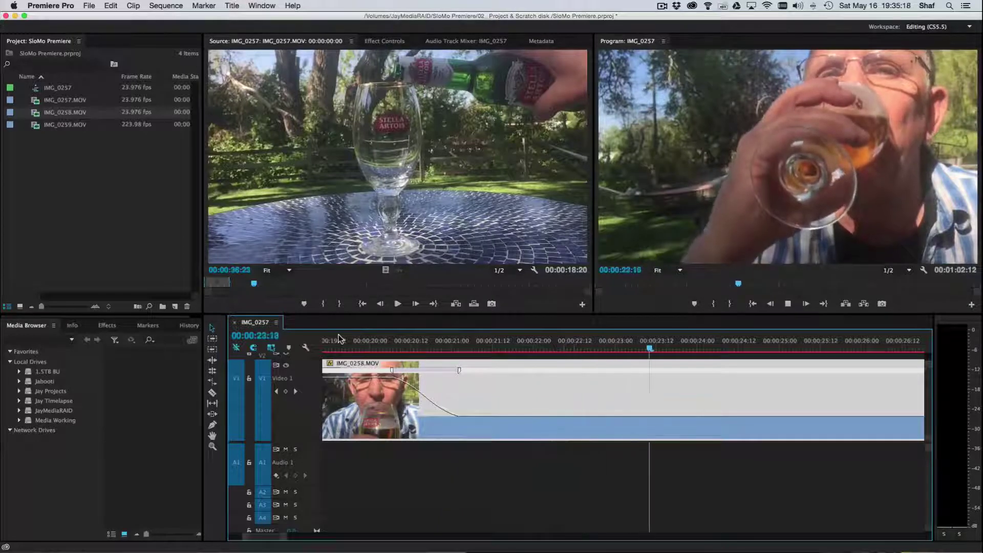
key("space")
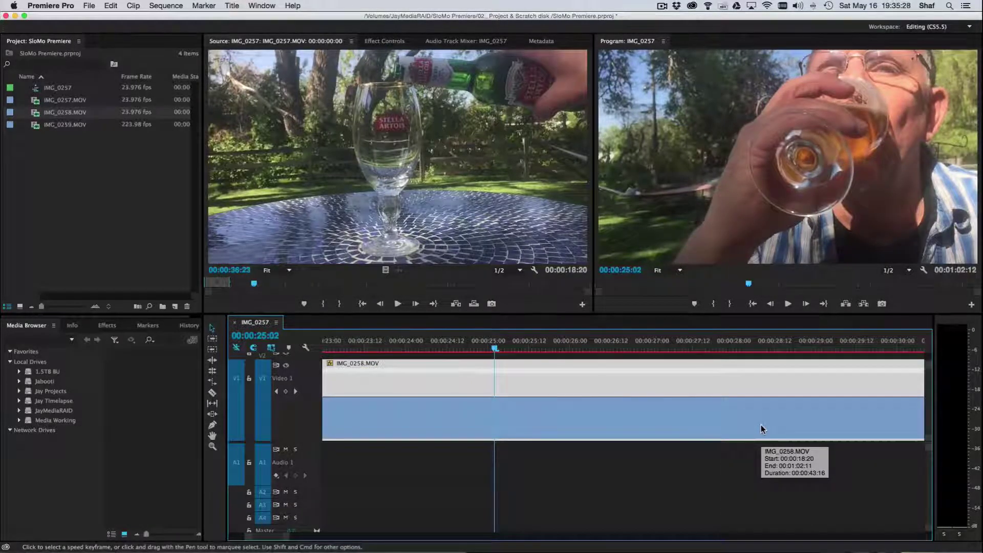
key("minus")
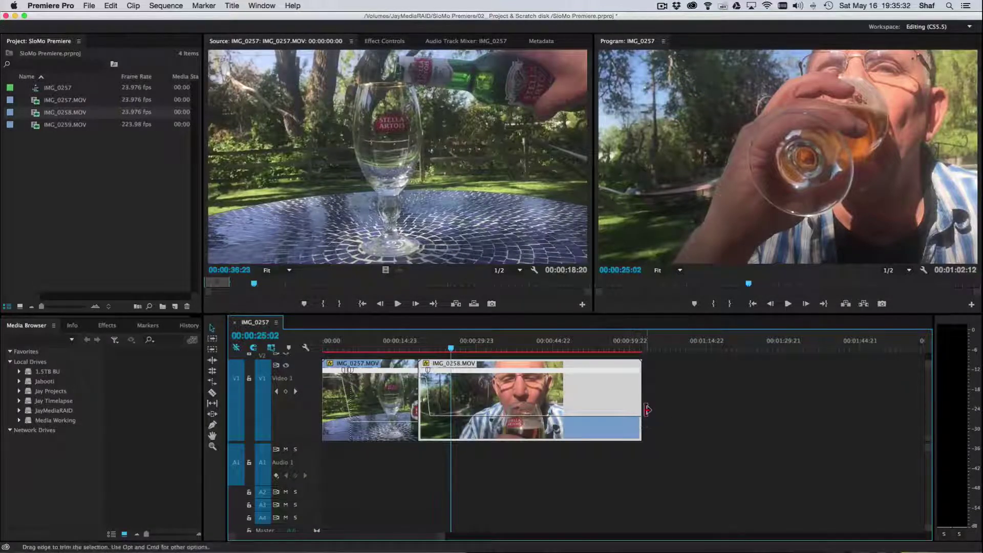
left_click_drag(644, 409, 450, 419)
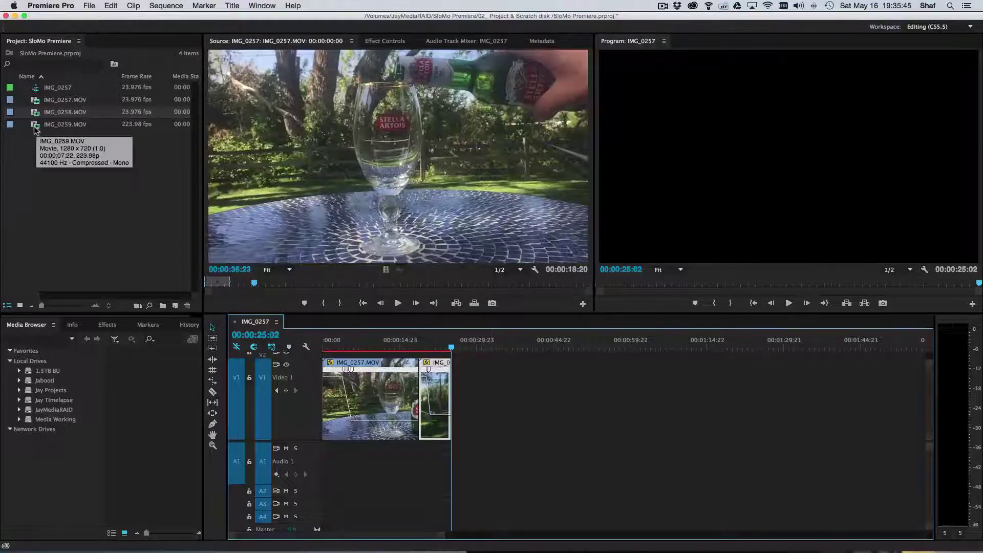
- Place IMG_0259.MOV on the Video 1 track directly after IMG_0258.MOV at 00:00:25:02
left_click(35, 129)
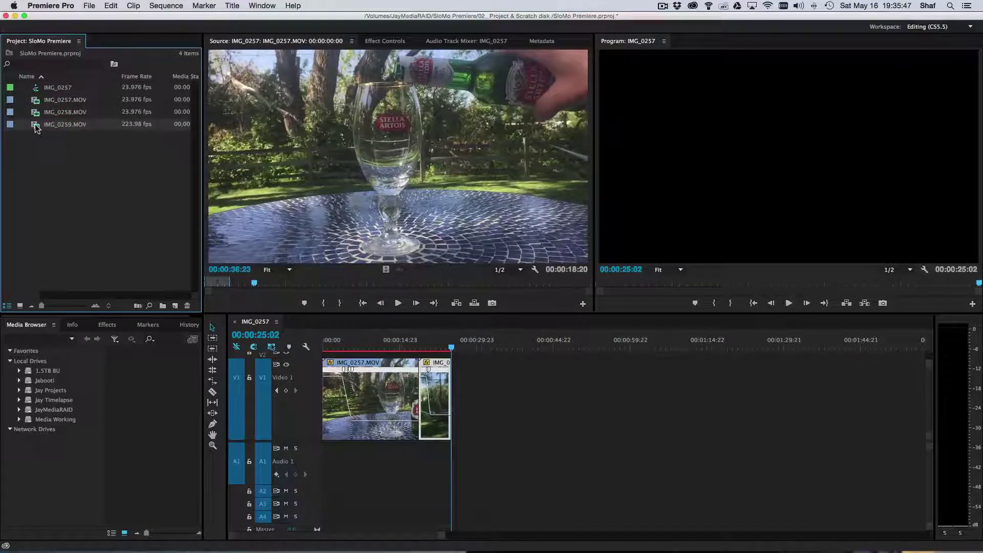
left_click(36, 128)
left_click_drag(422, 357, 454, 406)
key("minus")
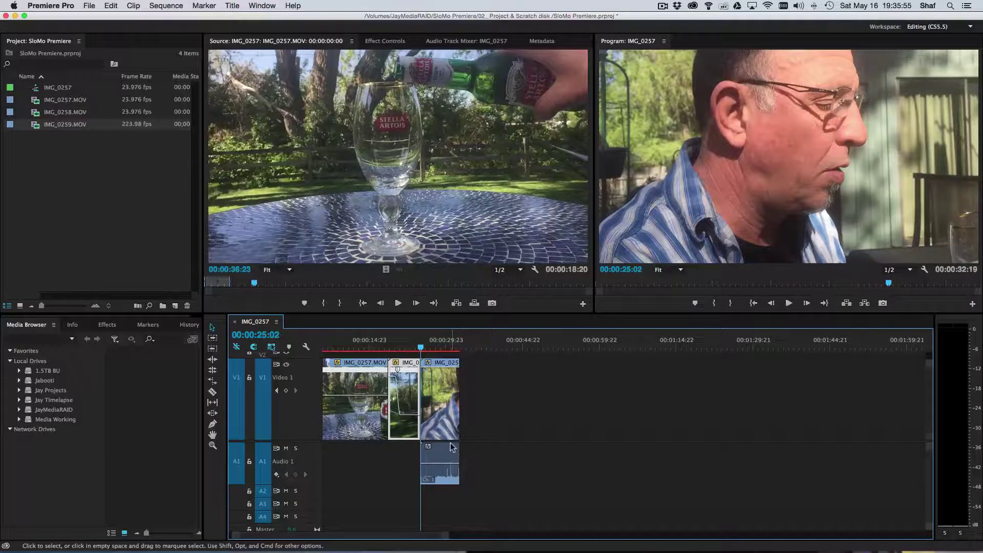
- Unlink the audio of IMG_0259.MOV from its video and delete the audio from the Audio 1 track
right_click(439, 402)
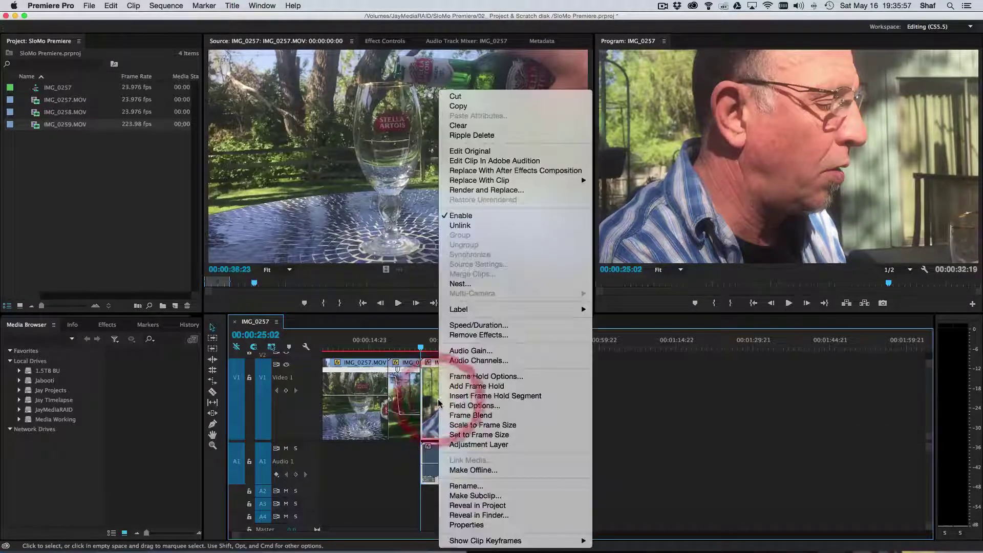
left_click(460, 225)
left_click(431, 470)
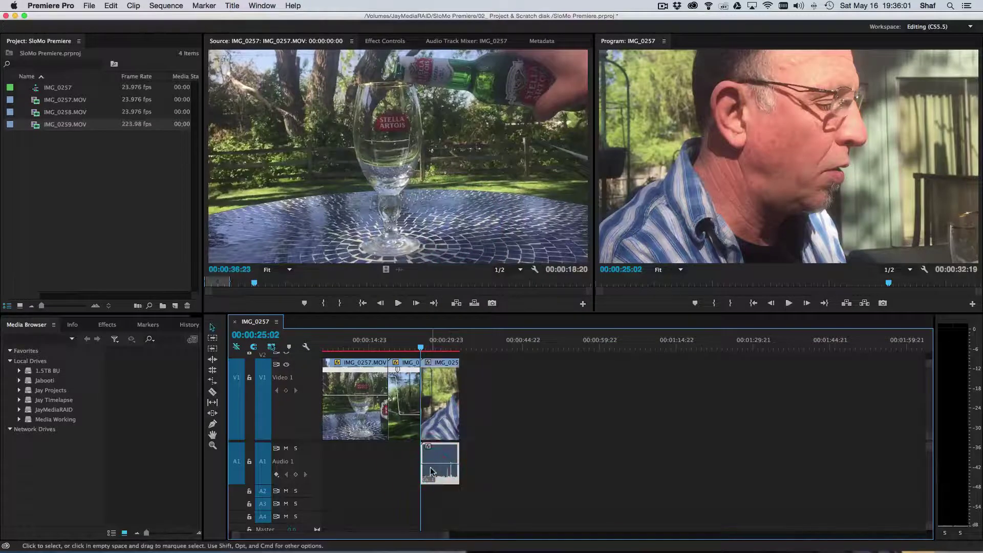
key("BackSpace")
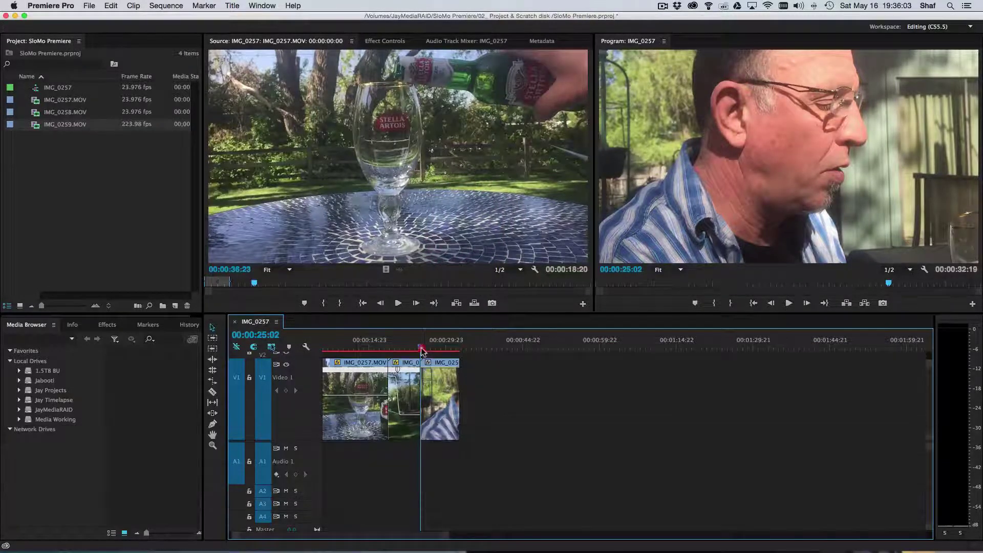
- Play the cut from IMG_0258.MOV into IMG_0259.MOV and delete IMG_0259.MOV from the sequence
left_click_drag(421, 350, 418, 351)
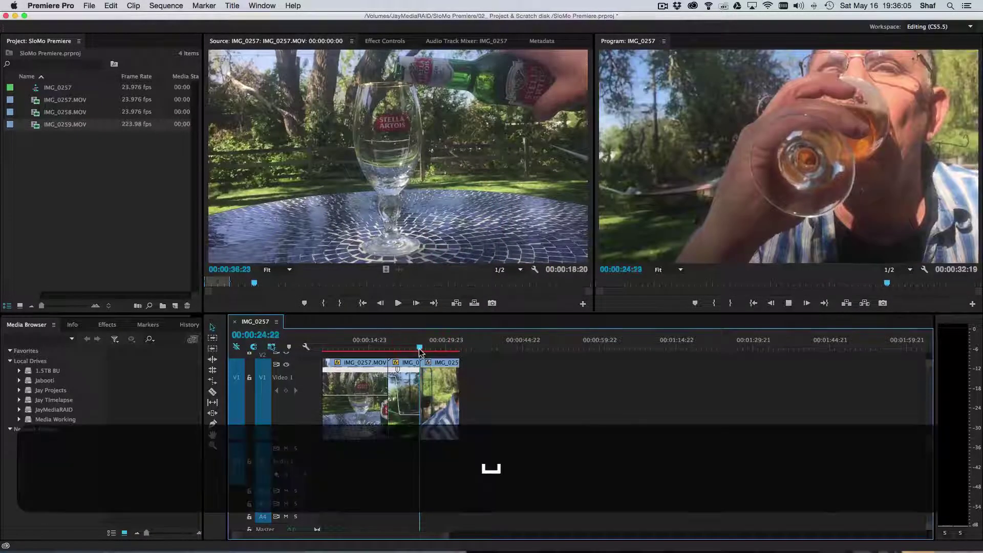
key("space")
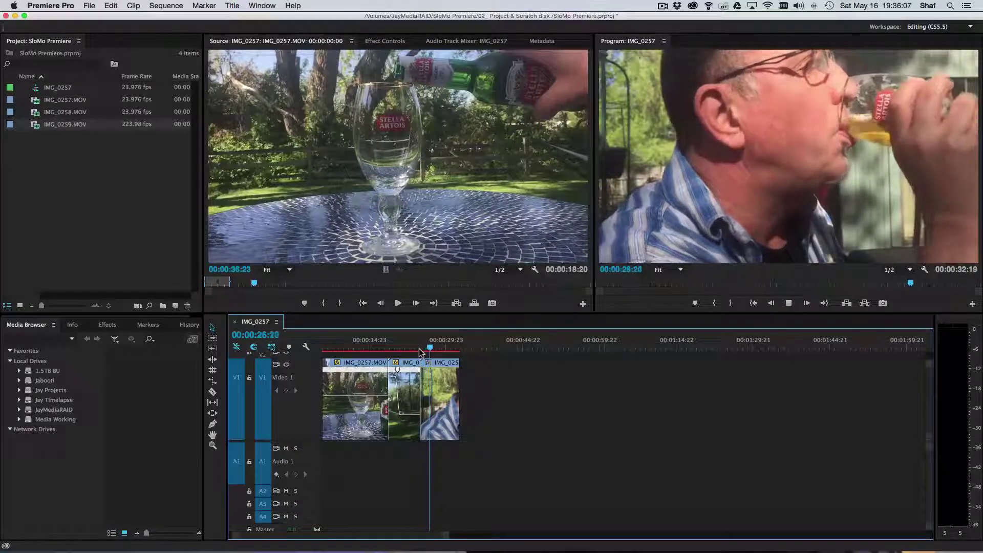
key("space")
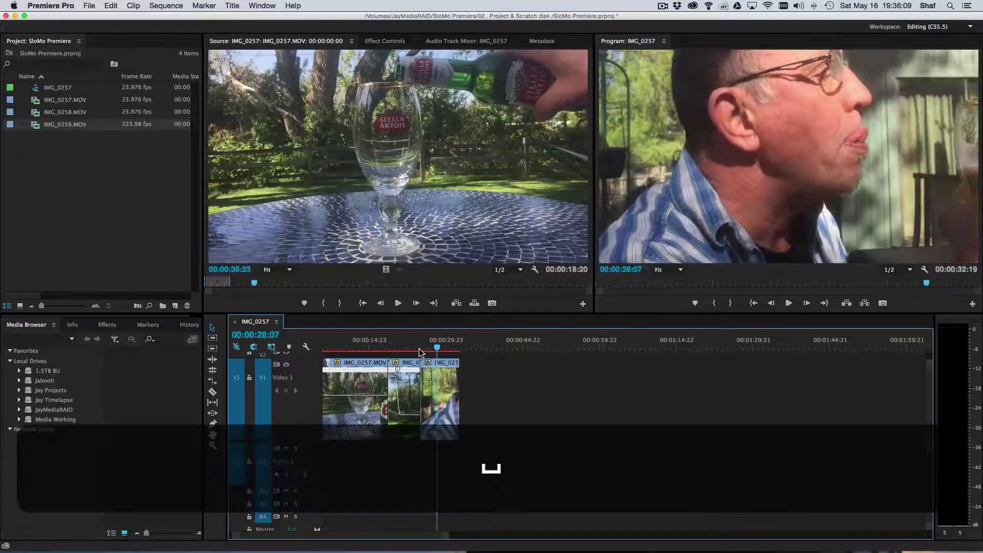
left_click(439, 413)
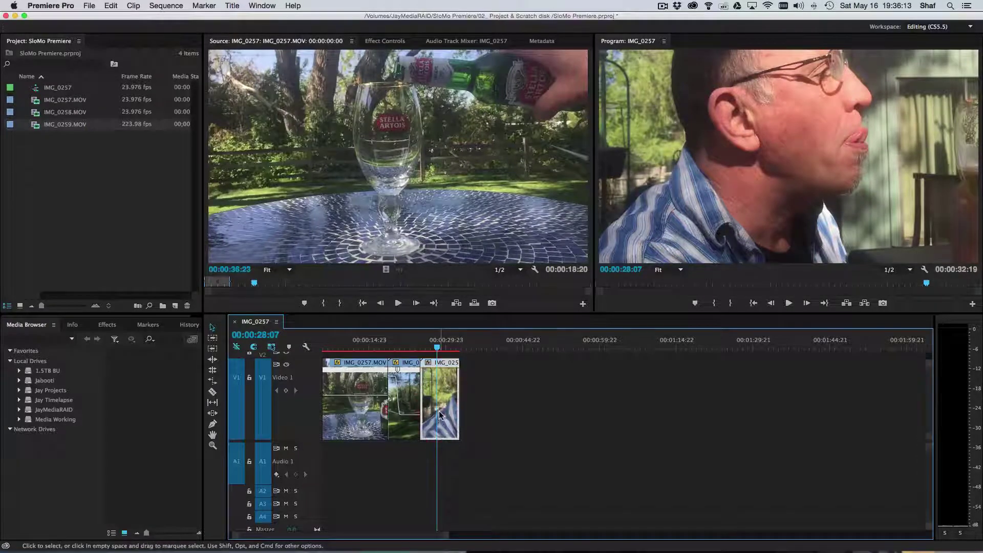
key("BackSpace")
- Reinterpret the footage of IMG_0259.MOV in the project with an assumed frame rate of 23.98 fps
left_click(121, 126)
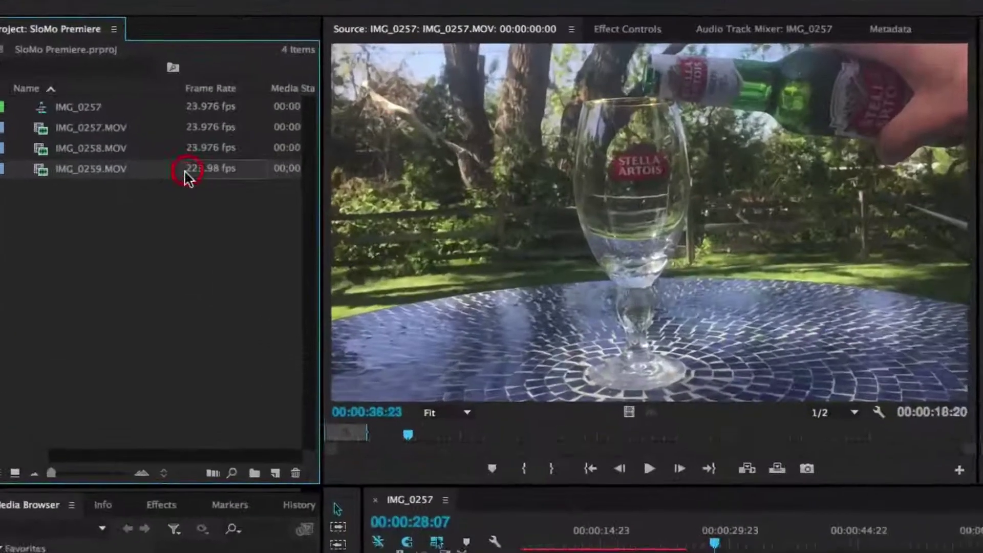
right_click(58, 171)
right_click(44, 169)
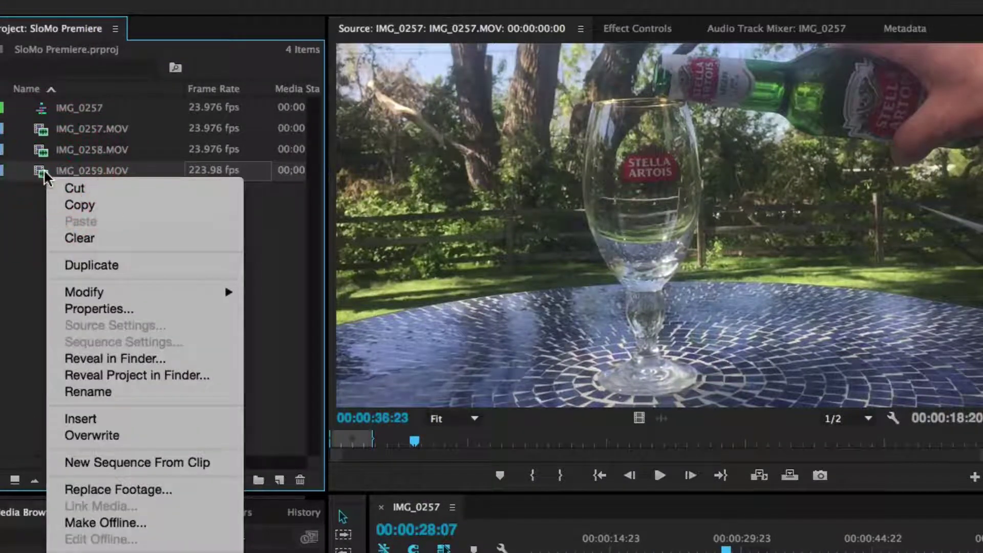
mouse_move(90, 288)
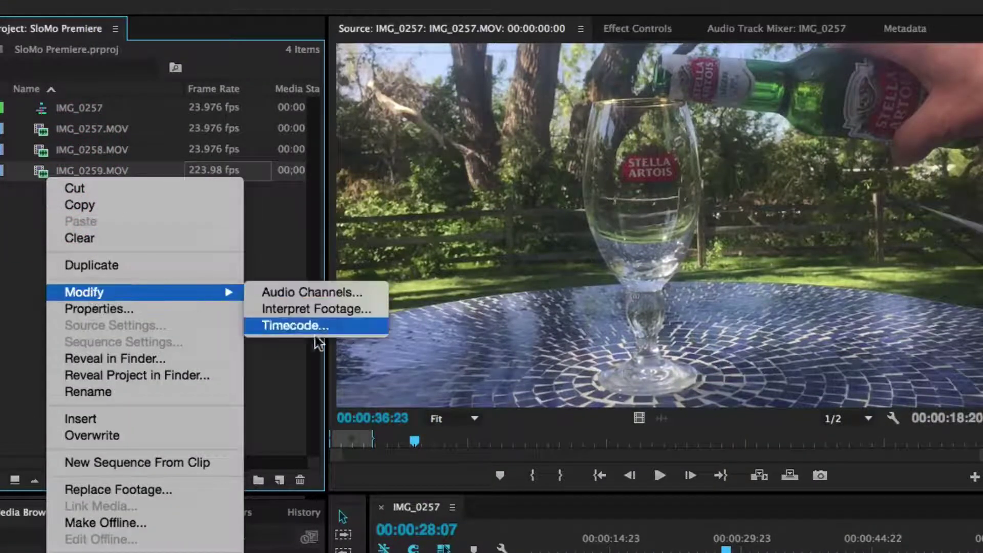
left_click(306, 309)
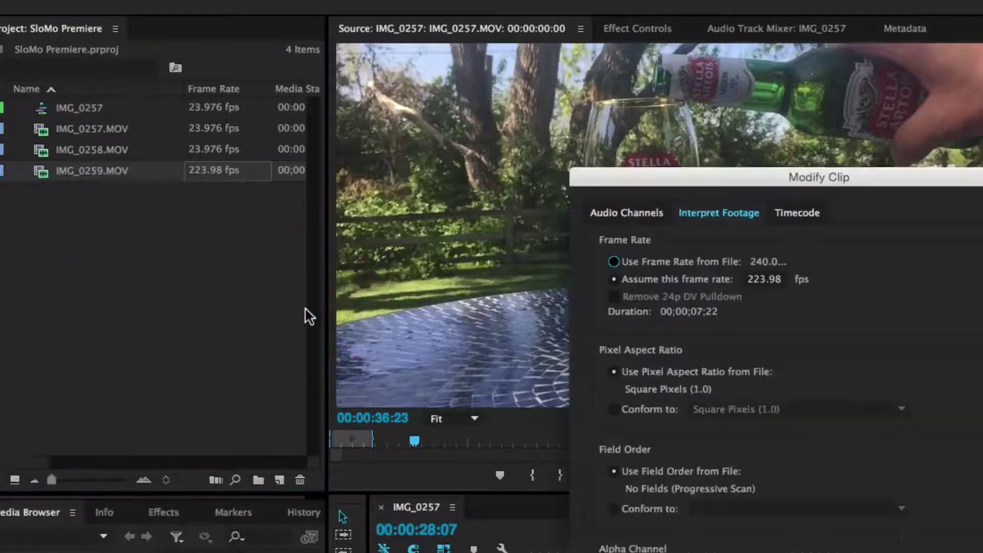
left_click(762, 280)
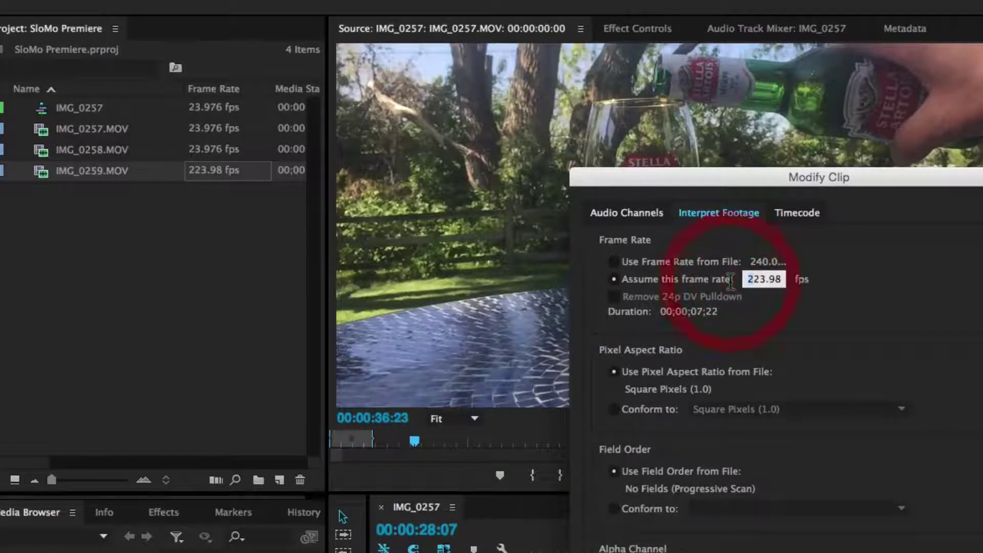
key("Delete")
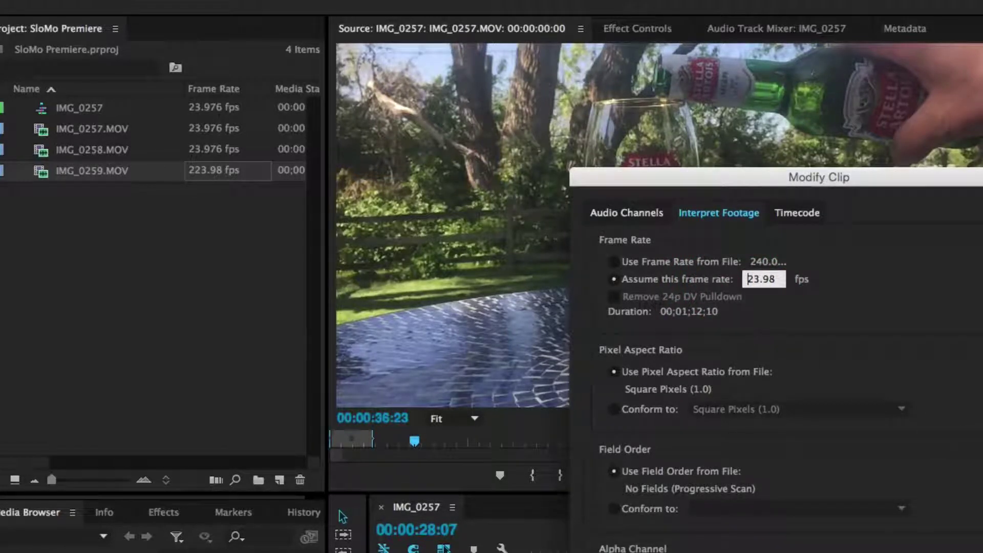
key("Return")
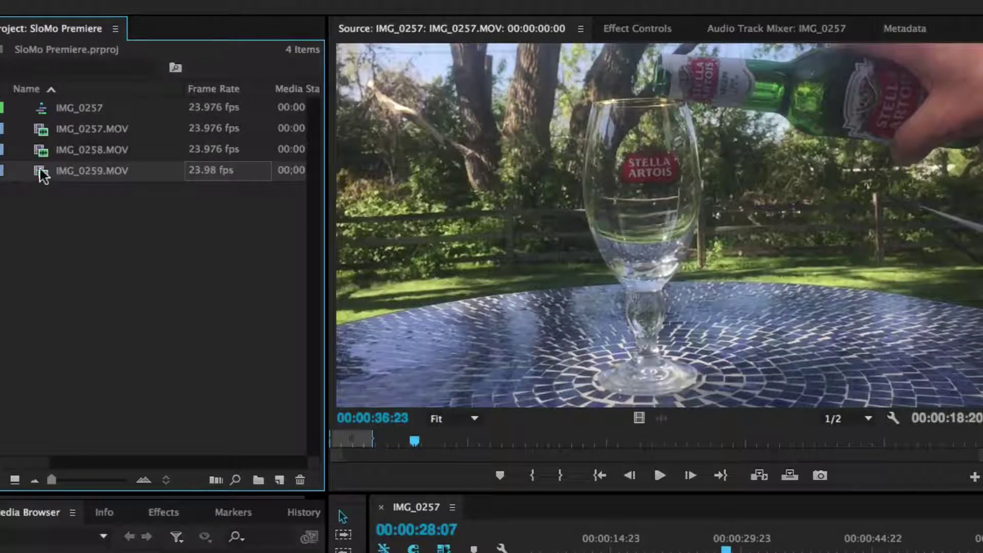
- Add the reinterpreted IMG_0259.MOV right after IMG_0258.MOV on the Video 1 track and remove its unlinked audio
left_click_drag(43, 175, 704, 552)
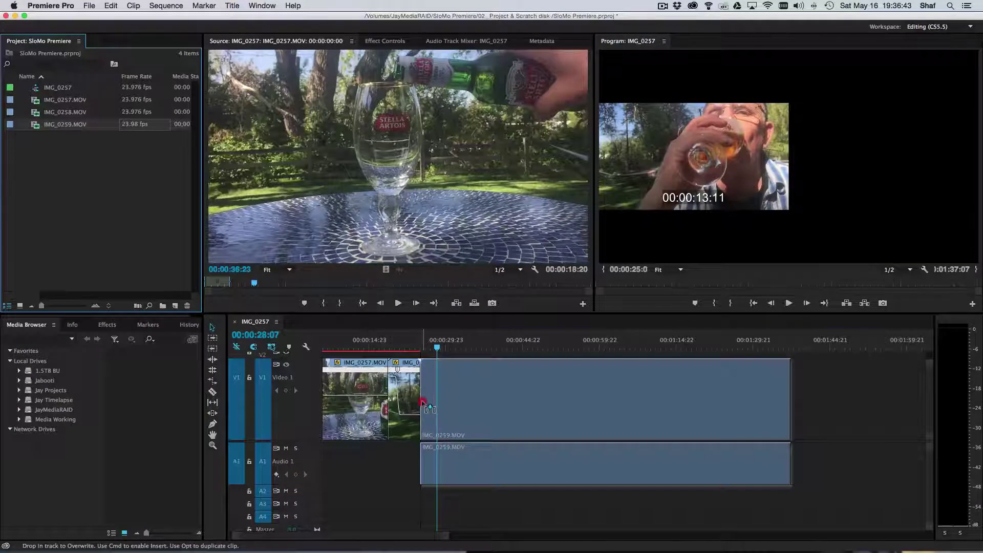
left_click_drag(423, 403, 423, 404)
right_click(595, 409)
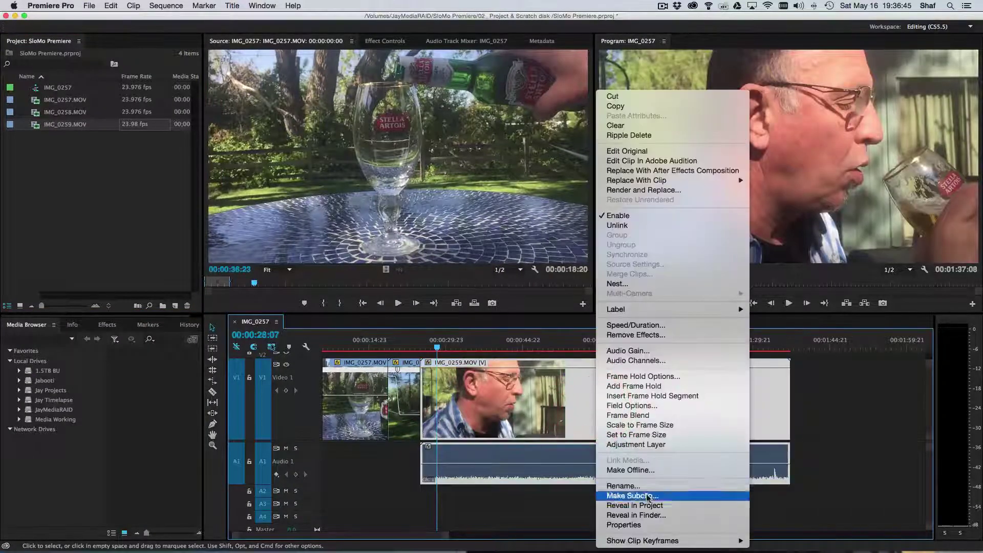
left_click(622, 226)
left_click(660, 459)
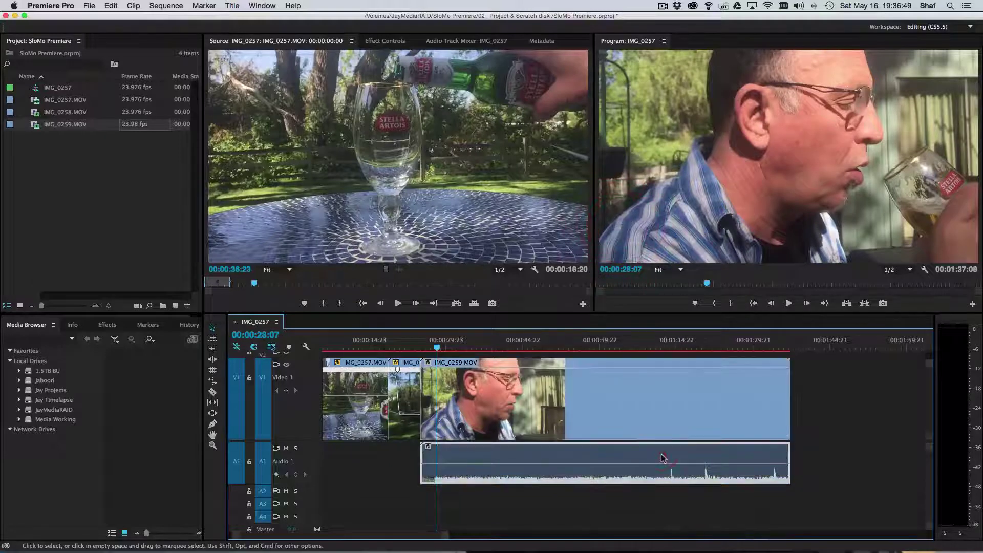
key("BackSpace")
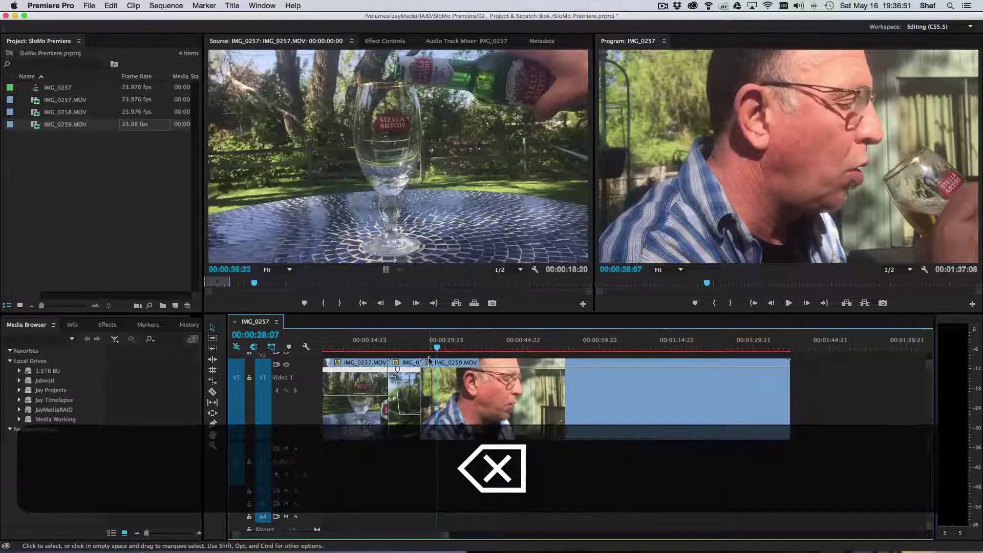
- Play the sequence from 00:00:19:00 and split IMG_0259.MOV with the Razor tool at 00:00:38:07
left_click_drag(439, 350, 392, 349)
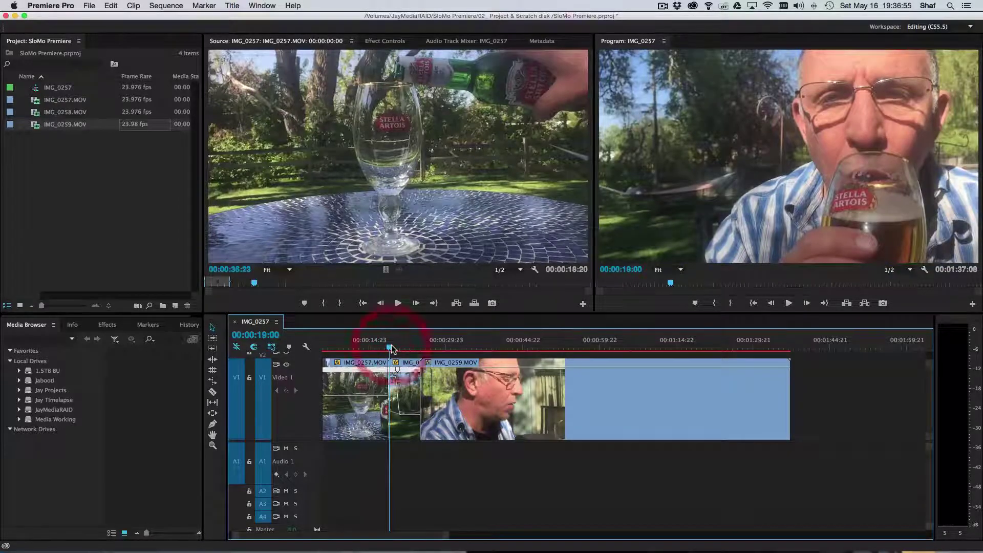
key("space")
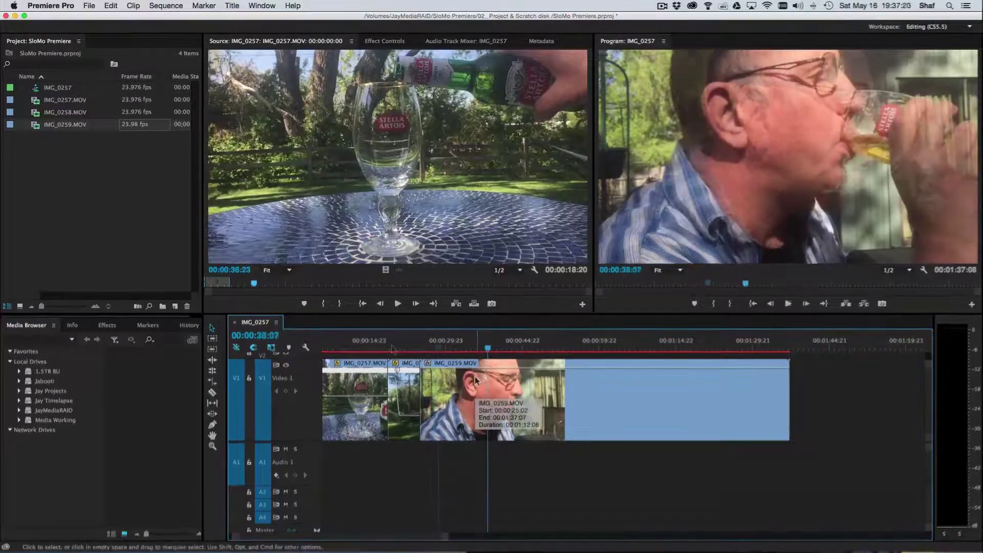
key("c")
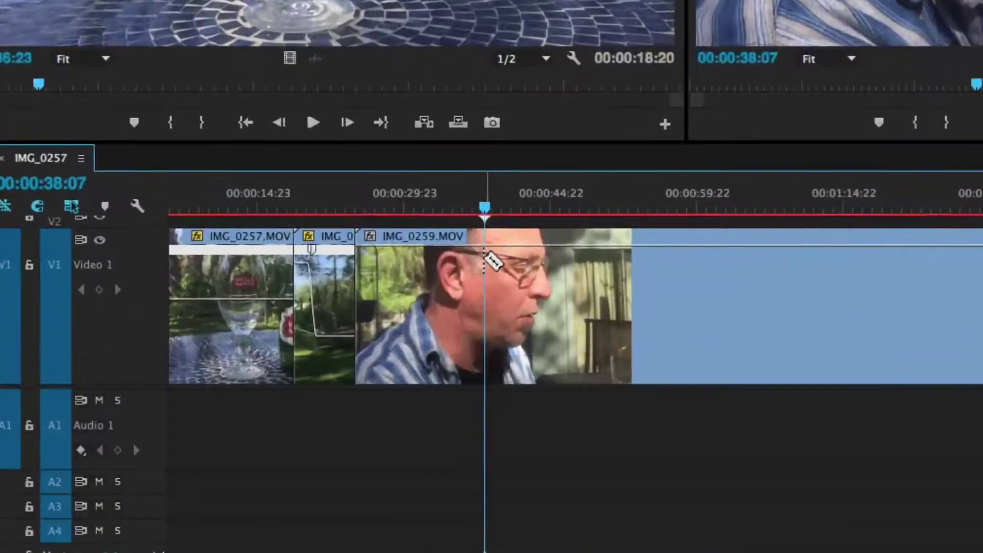
left_click(487, 340)
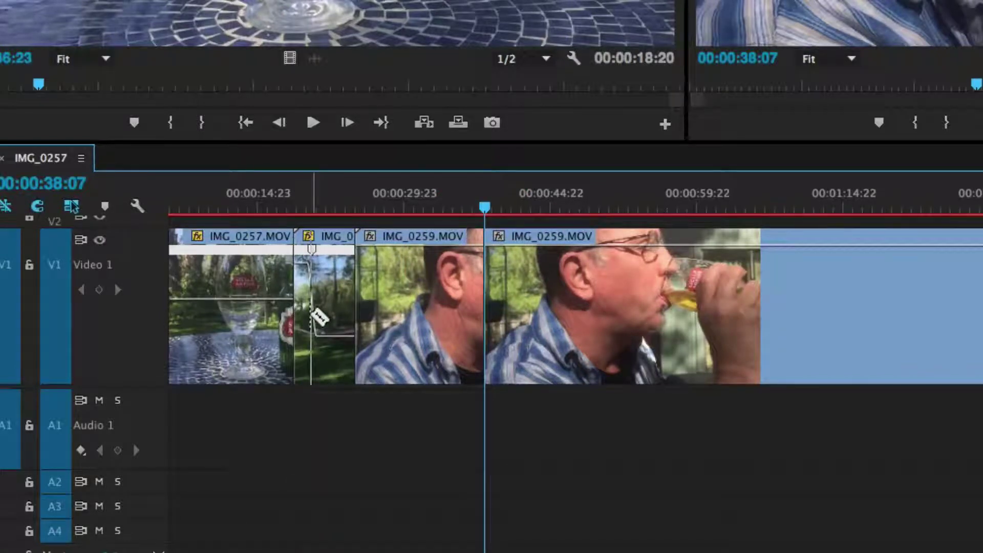
key("v")
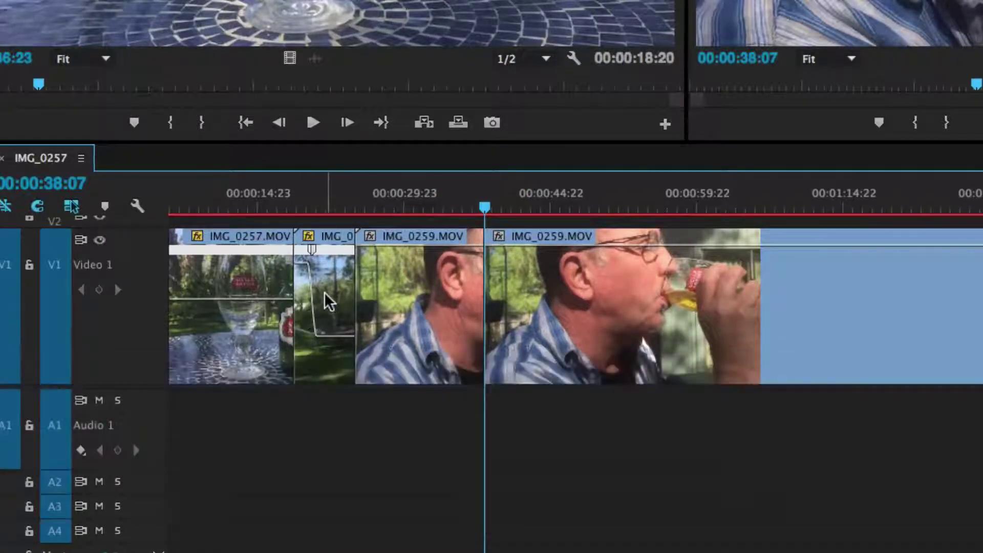
- Move IMG_0258.MOV between the two IMG_0259.MOV segments and slide the clips together after IMG_0257.MOV so no gaps remain
left_click(325, 294)
left_click_drag(464, 312, 509, 318)
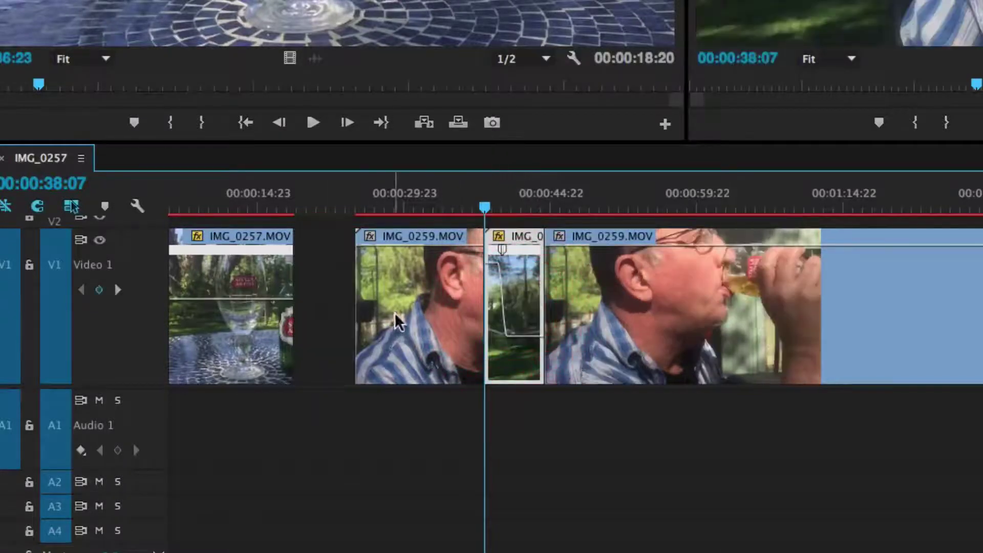
left_click_drag(397, 317, 351, 315)
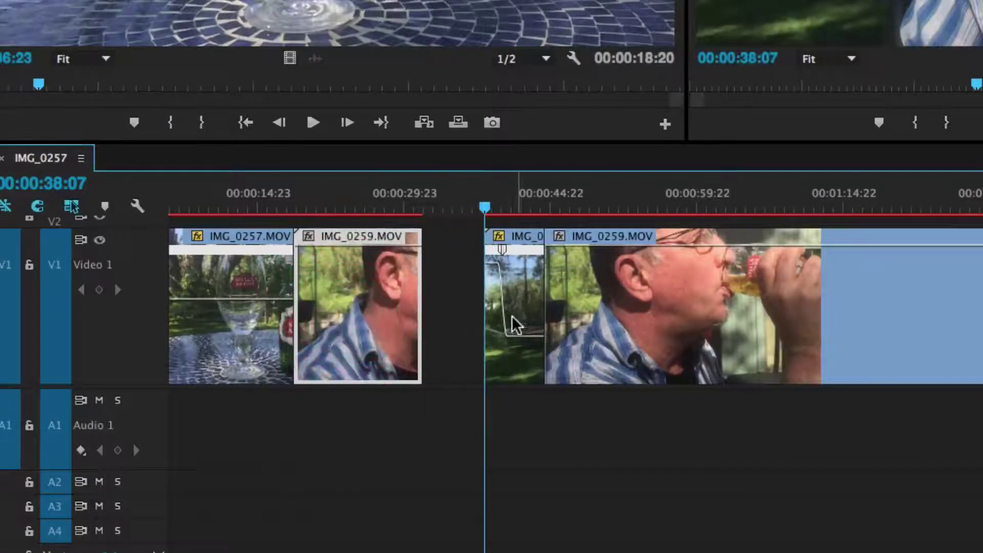
left_click_drag(520, 313, 455, 320)
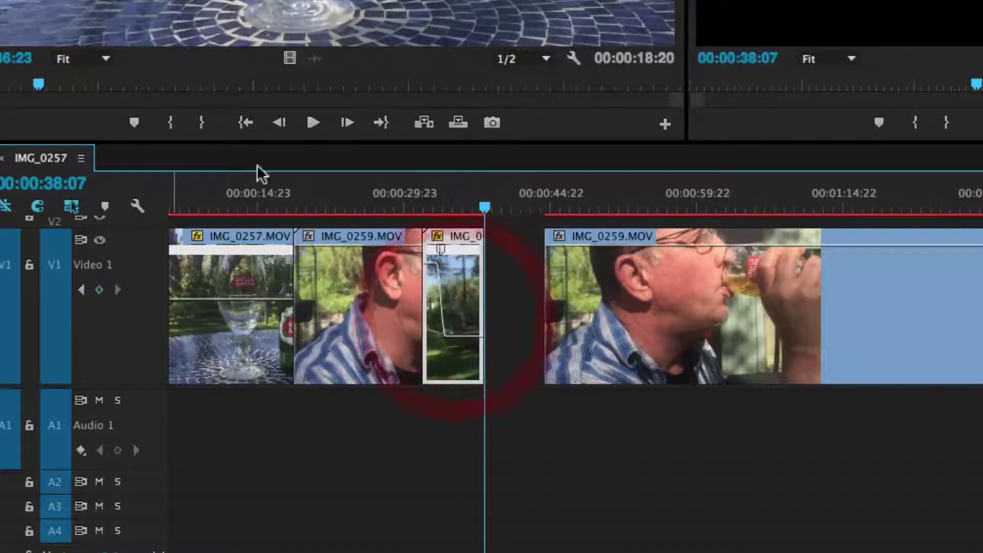
left_click_drag(603, 301, 542, 311)
- Play the cut into the first IMG_0259.MOV segment, trim its start to 00:00:21:14 and ripple delete the gap
left_click_drag(481, 210, 260, 196)
key("space")
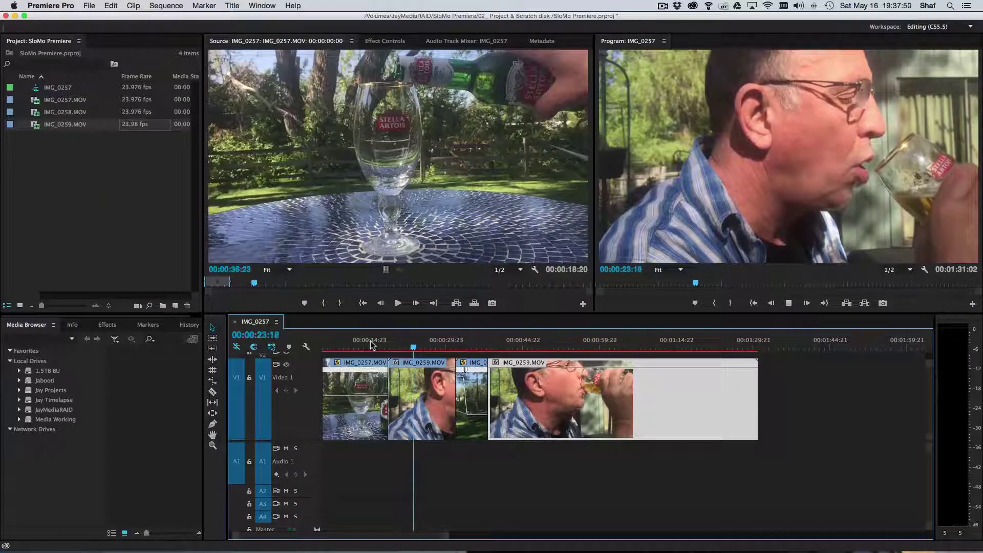
key("space")
left_click_drag(413, 351, 402, 351)
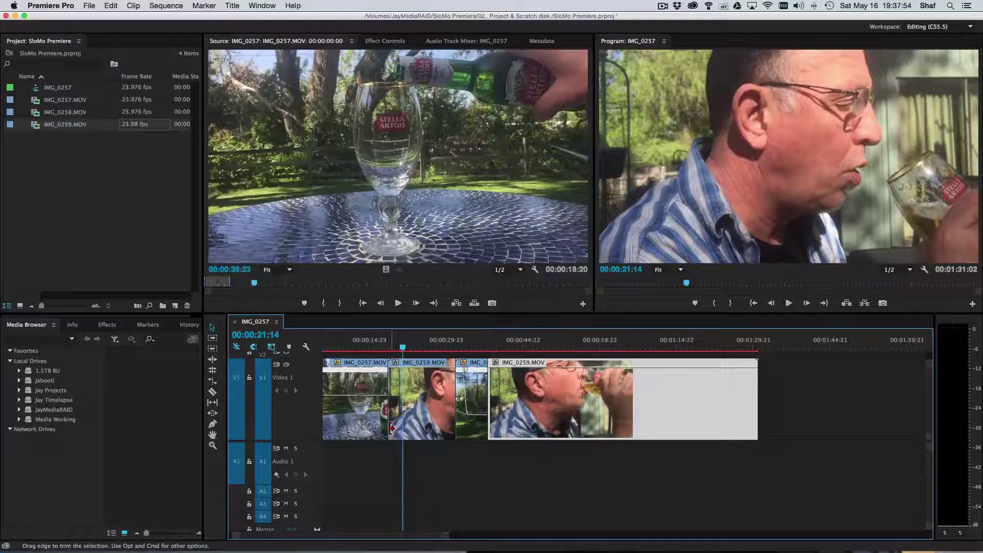
left_click_drag(389, 428, 402, 428)
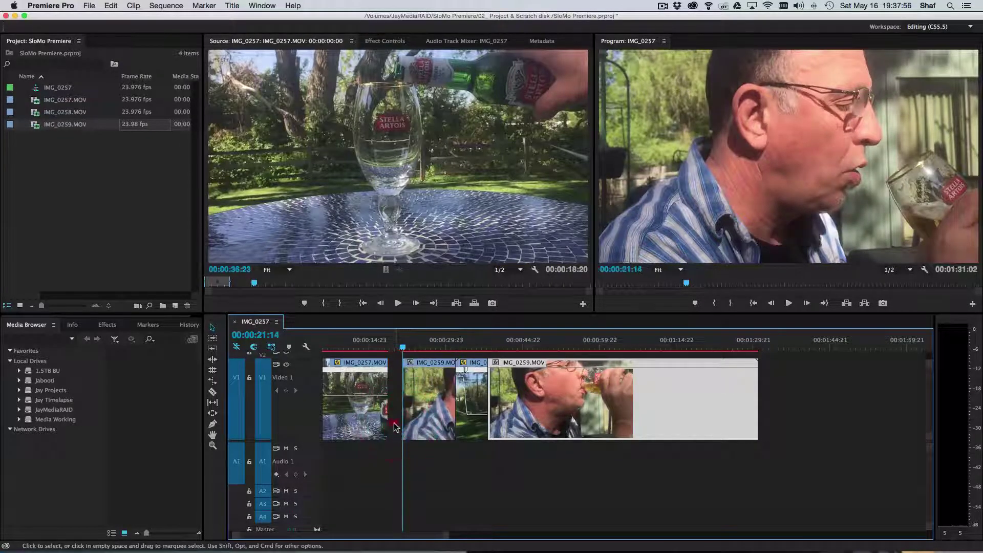
right_click(395, 430)
left_click(412, 436)
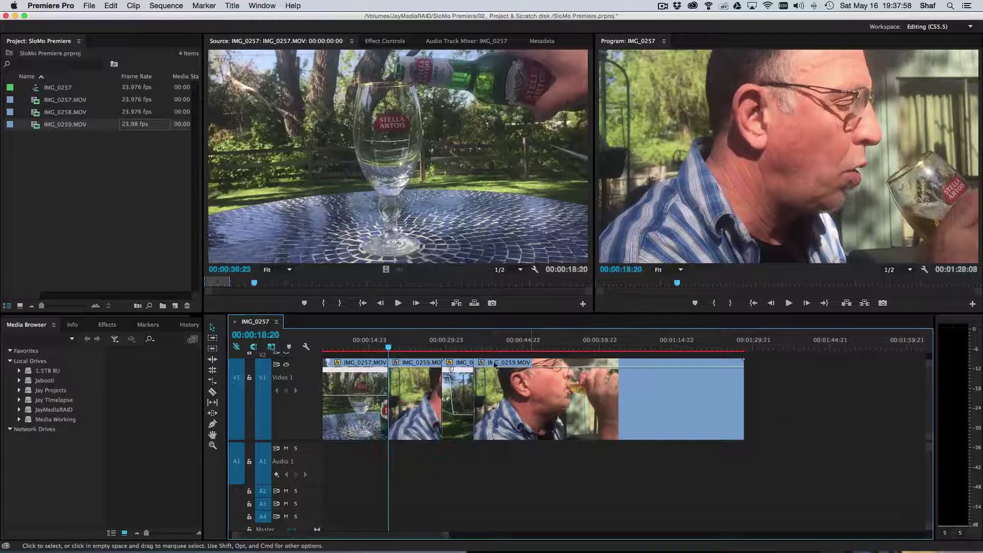
- Ripple-trim the start of IMG_0258.MOV and play the cut from the first IMG_0259.MOV segment into it
left_click_drag(388, 349, 425, 355)
key("q")
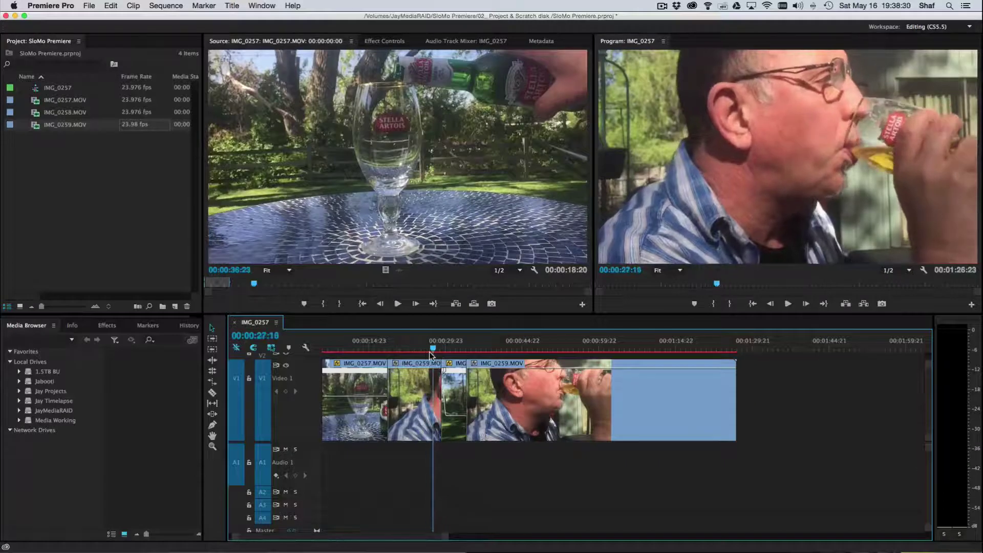
key("space")
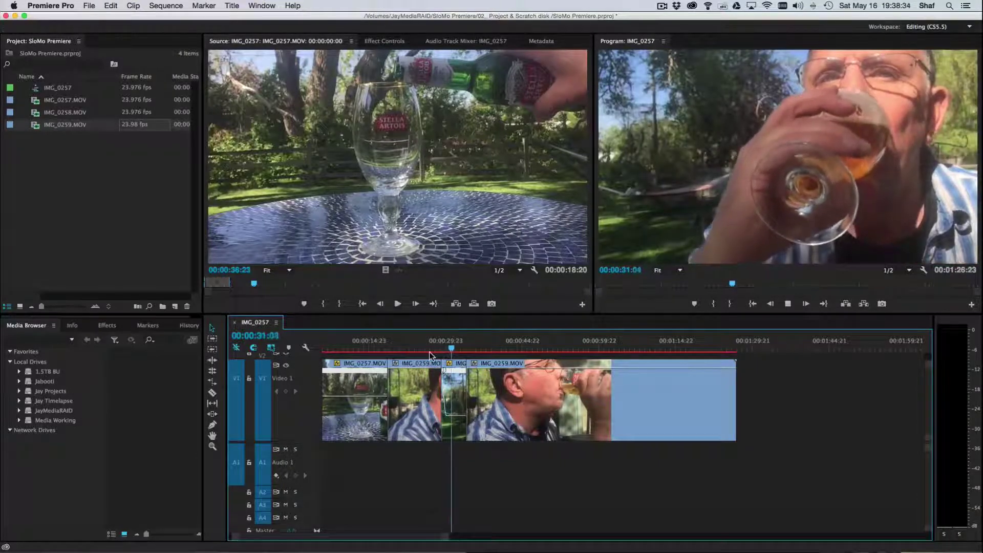
key("space")
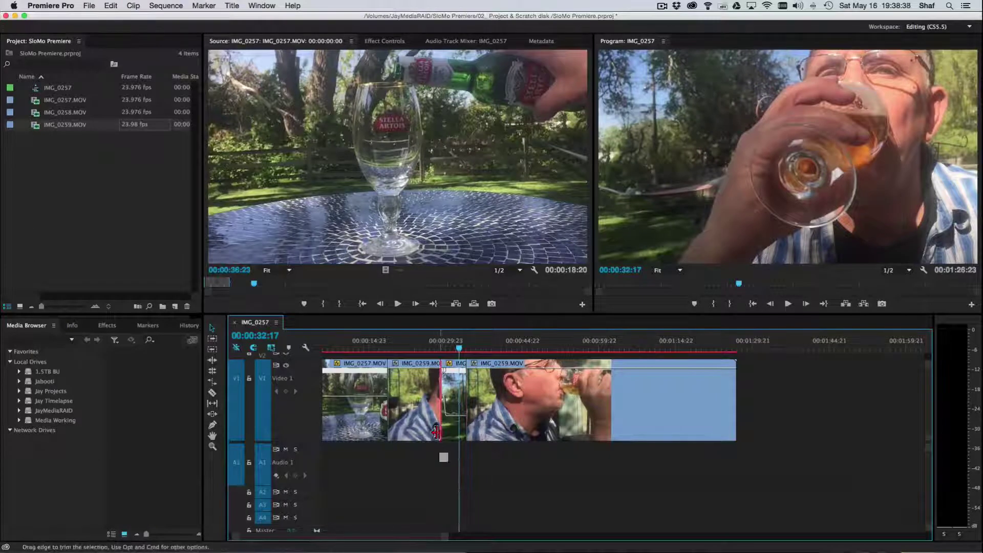
- Trim the end of the first IMG_0259.MOV segment back to 00:00:27:05 and ripple delete the gap before IMG_0258.MOV
left_click_drag(436, 431, 429, 432)
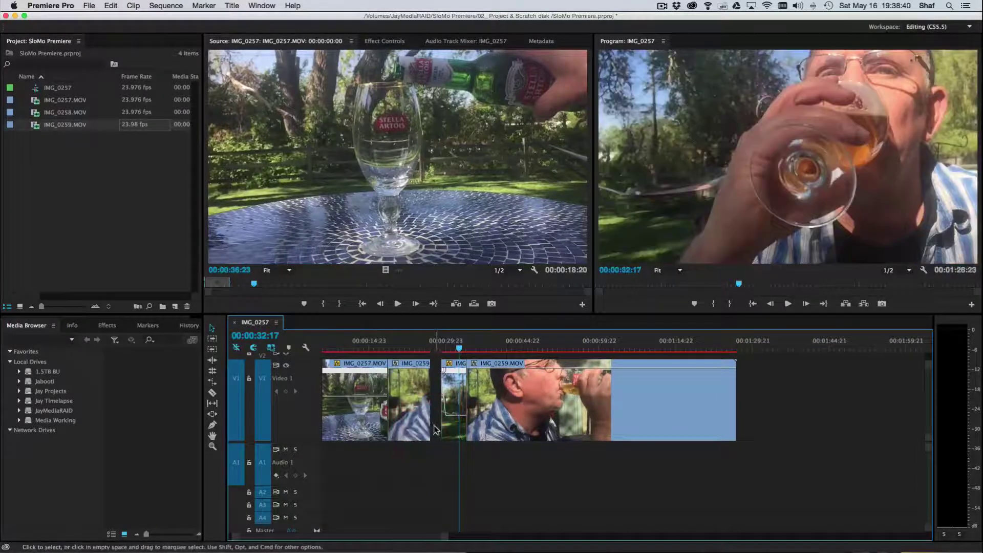
right_click(437, 433)
left_click(451, 436)
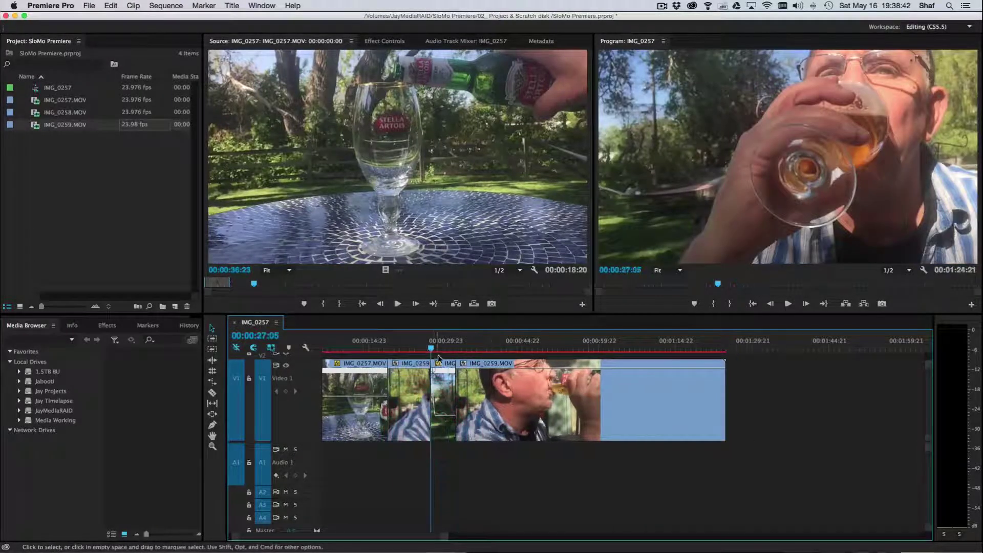
- Play the sequence from 00:00:24:23 through the cuts to 00:00:37:12 and save the project
left_click(419, 350)
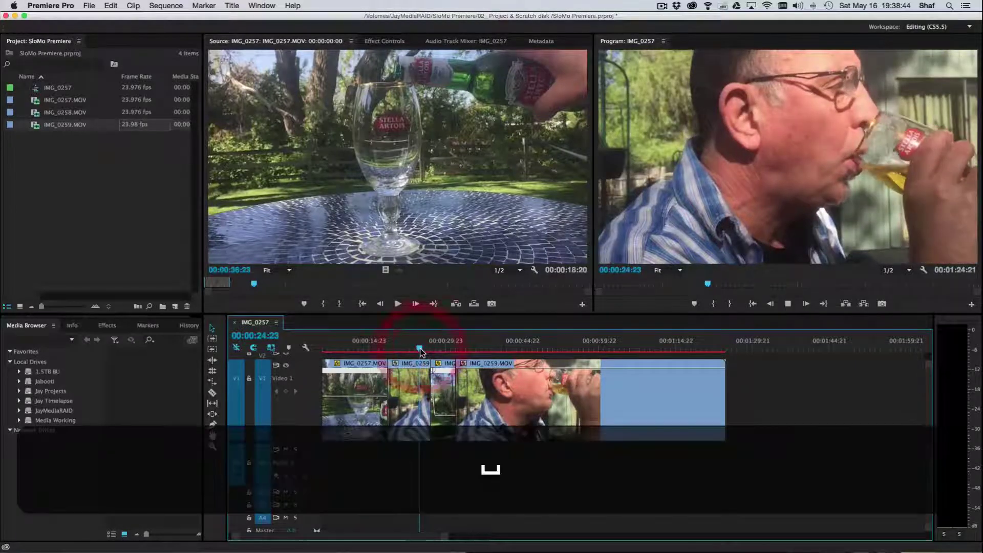
key("space")
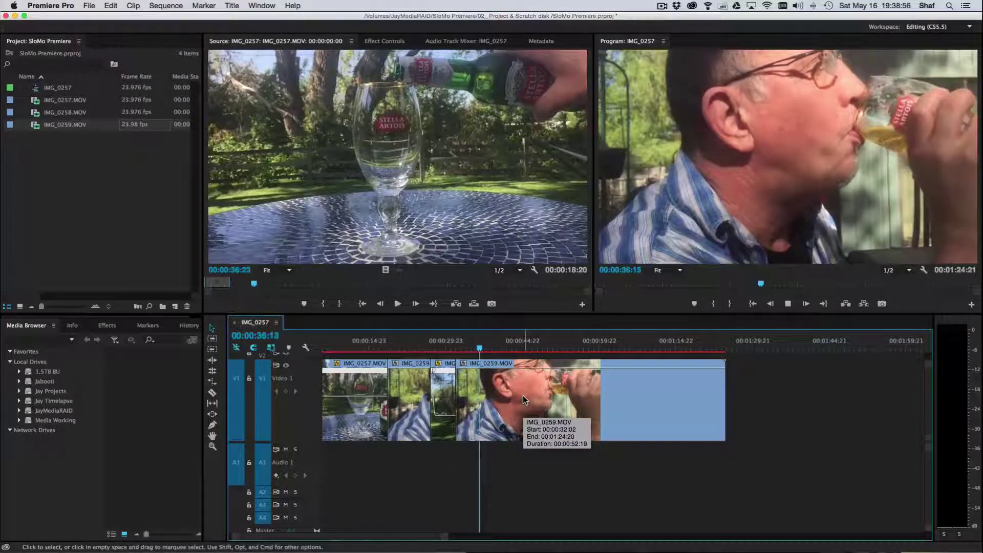
key("space")
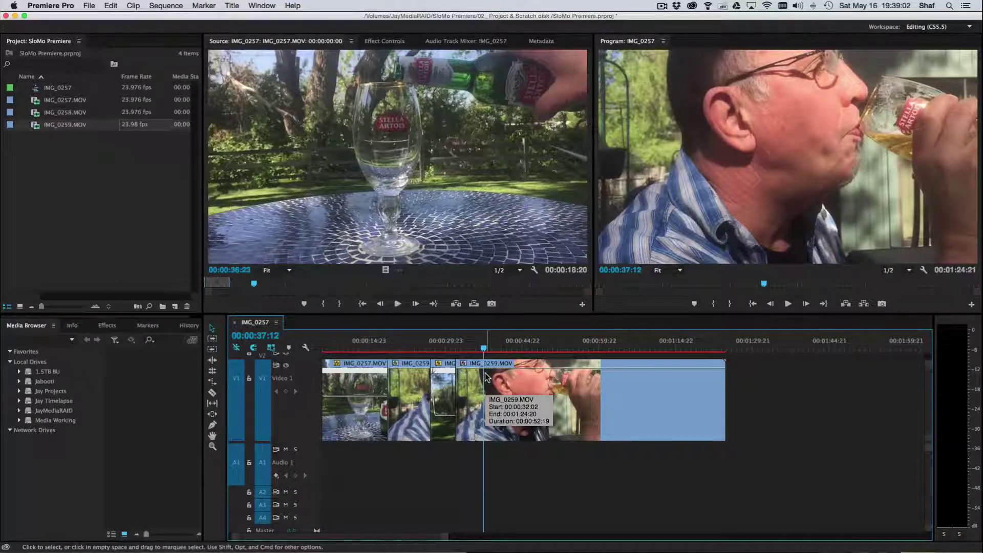
key("super+s")
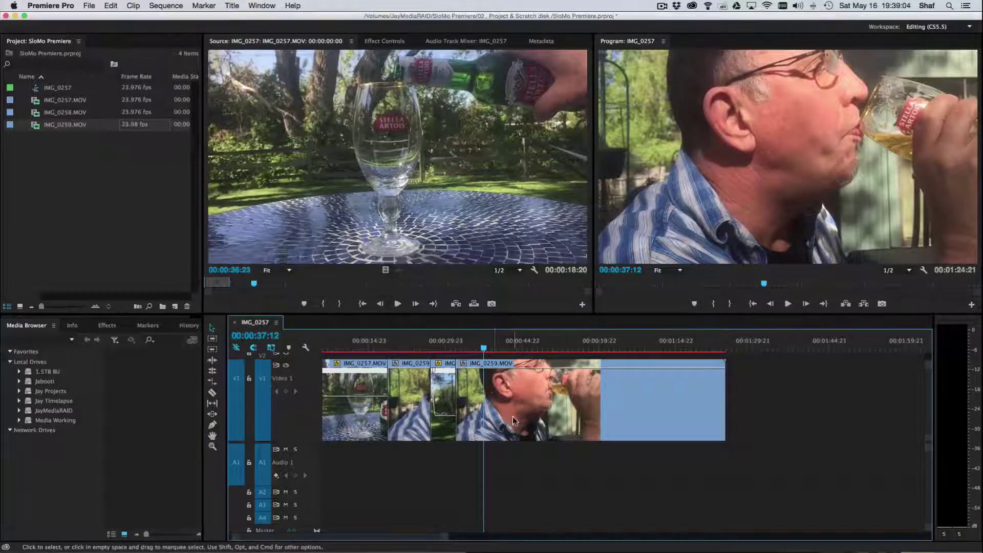
- Show the Time Remapping speed keyframes on the last IMG_0259.MOV clip
right_click(493, 408)
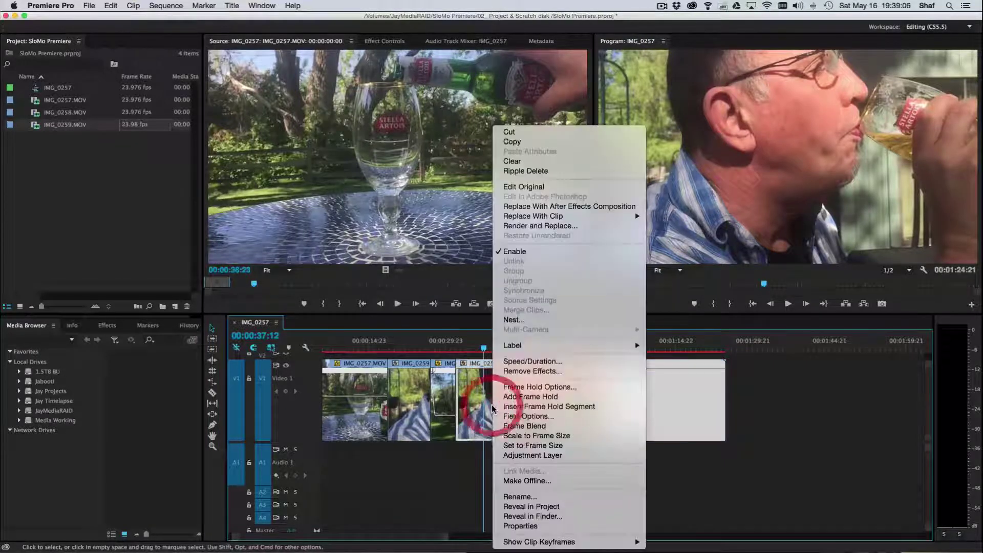
mouse_move(630, 541)
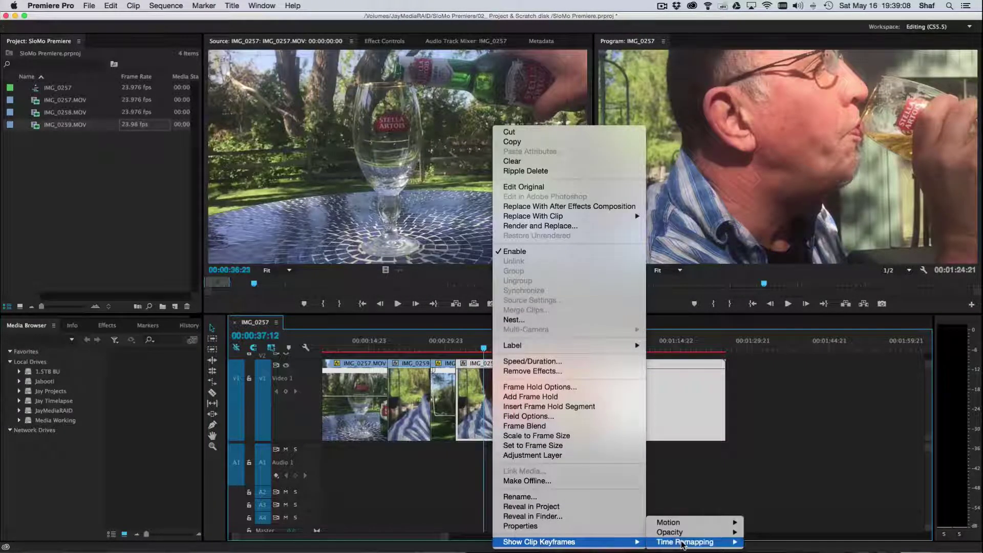
left_click(765, 542)
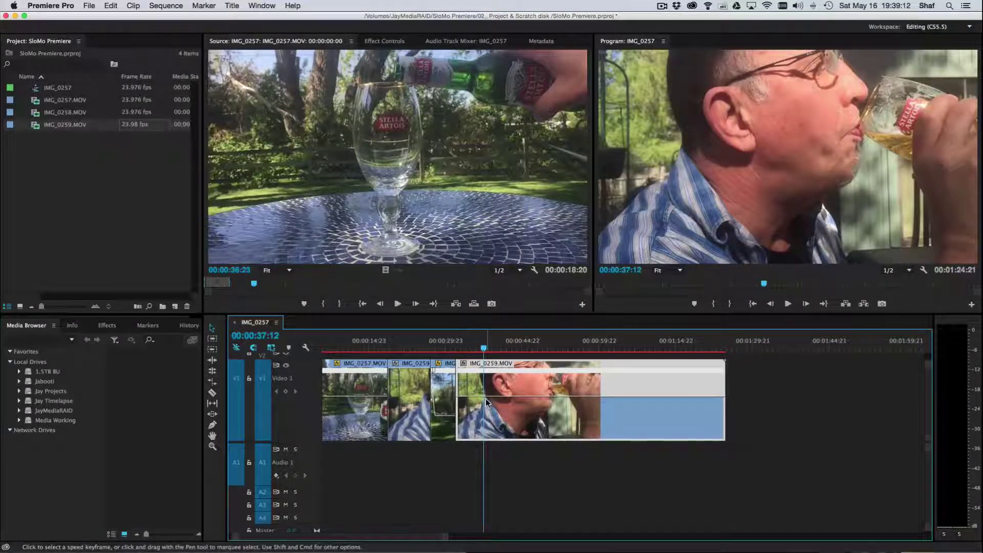
mouse_move(485, 401)
- Add a speed keyframe at 00:00:37:12 on the last IMG_0259.MOV clip and ramp it up to a faster speed
key("super")
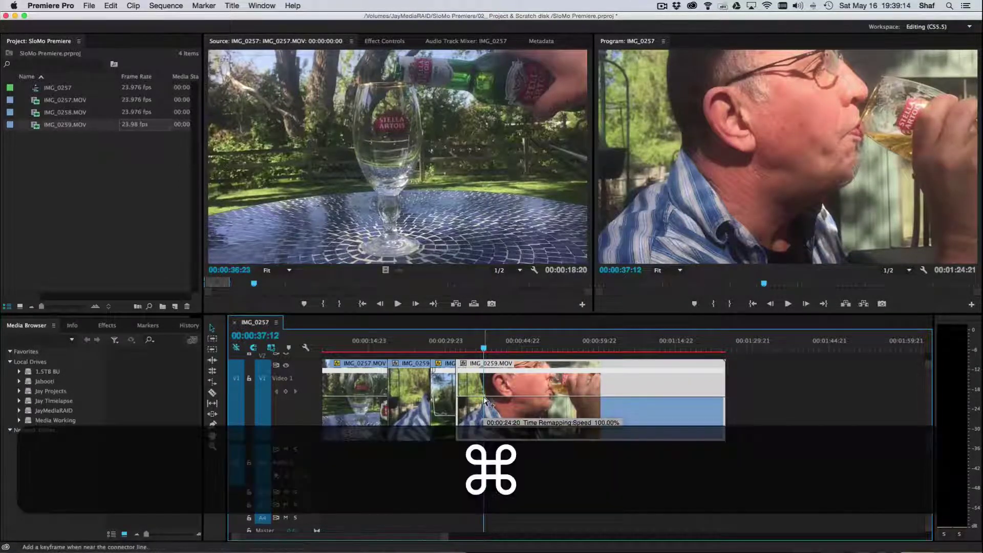
scroll(486, 401, "up", 2)
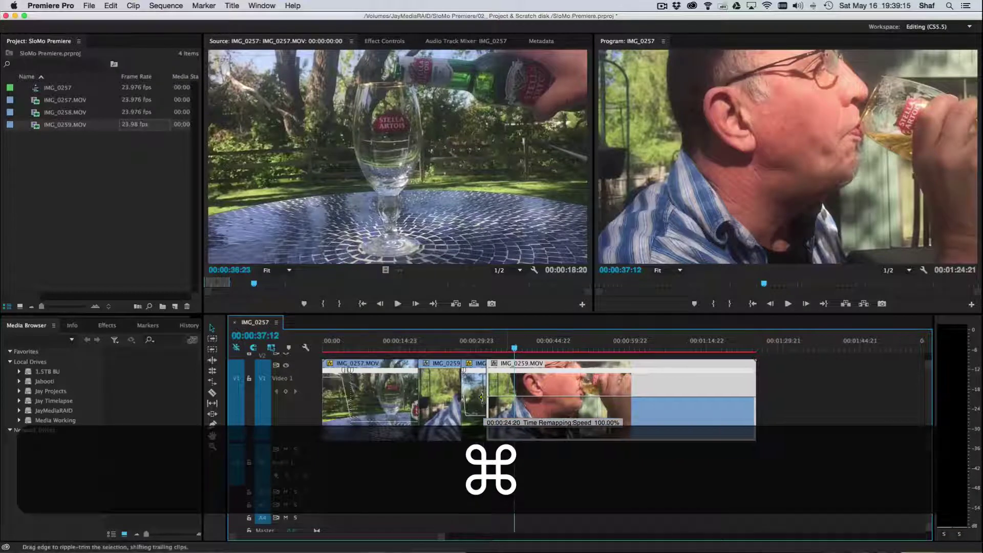
left_click(513, 397, "super")
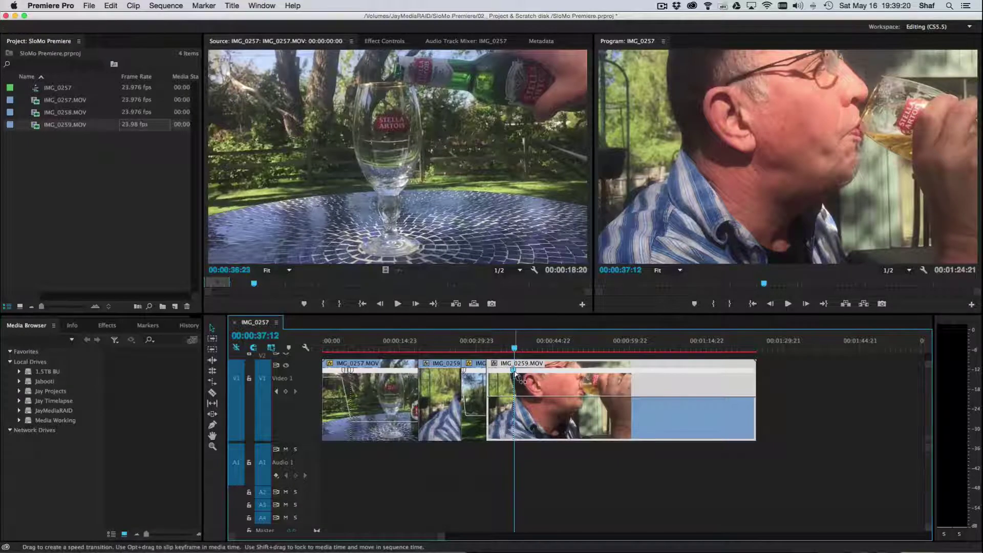
left_click_drag(515, 374, 551, 391)
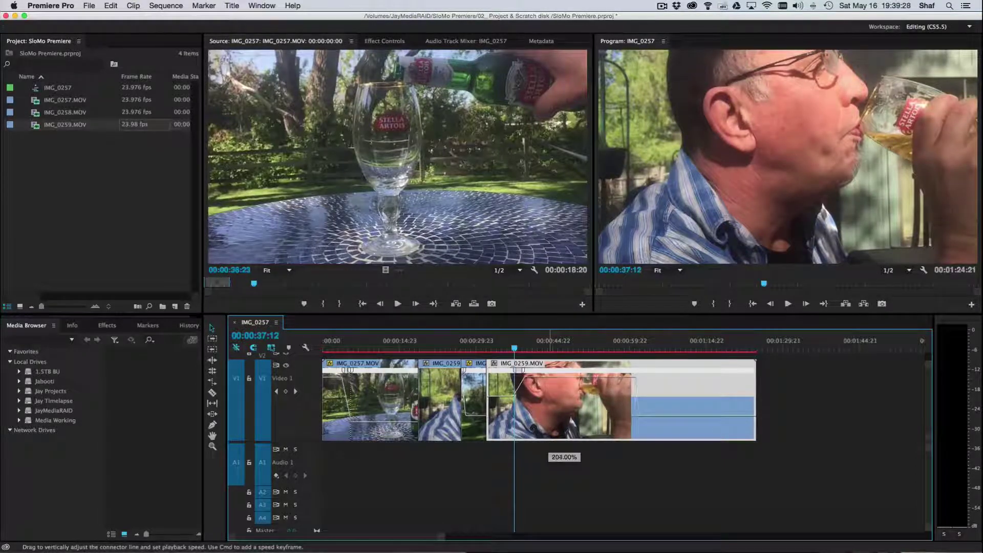
- Play the whole sequence from the start and trim the end of the last IMG_0259.MOV clip to 00:00:42:05
left_click_drag(513, 348, 269, 345)
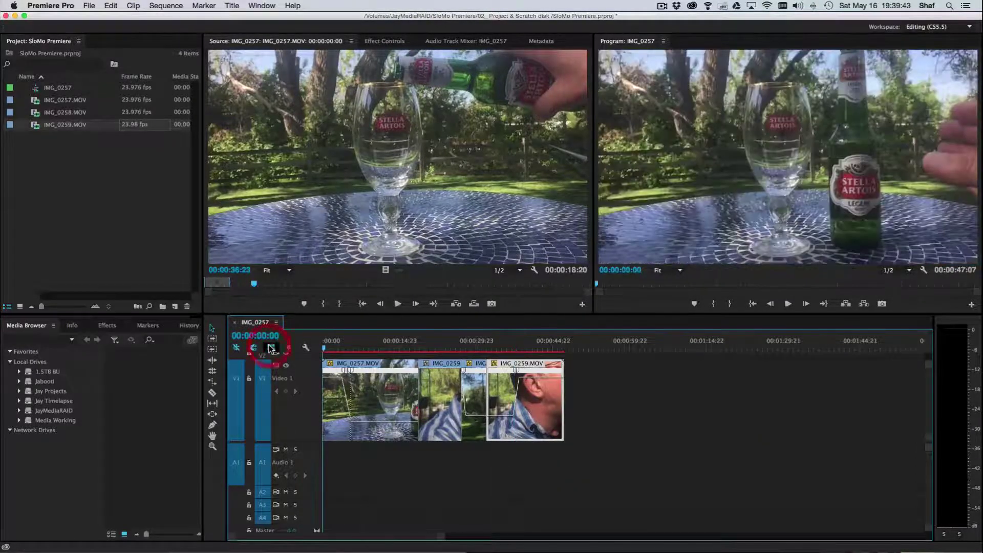
key("space")
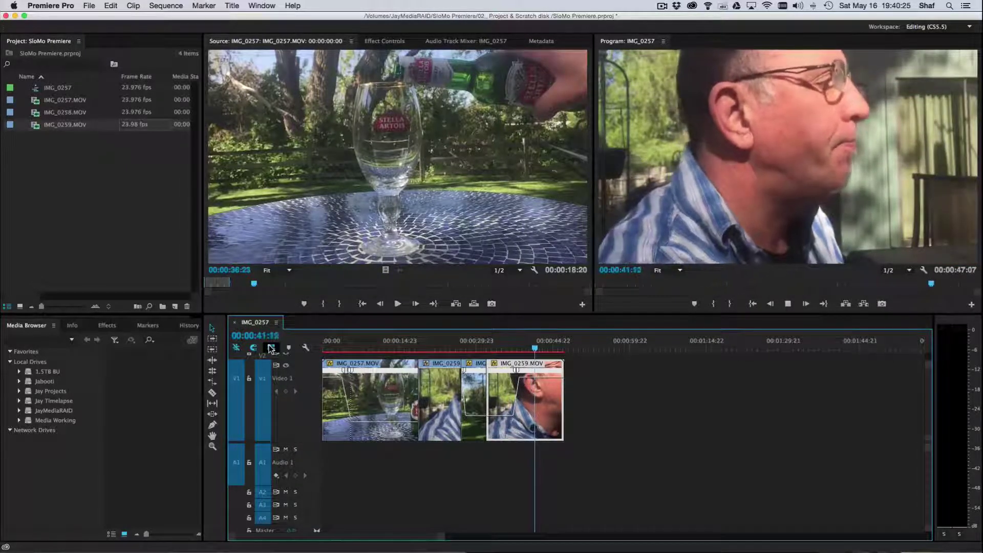
left_click(271, 349)
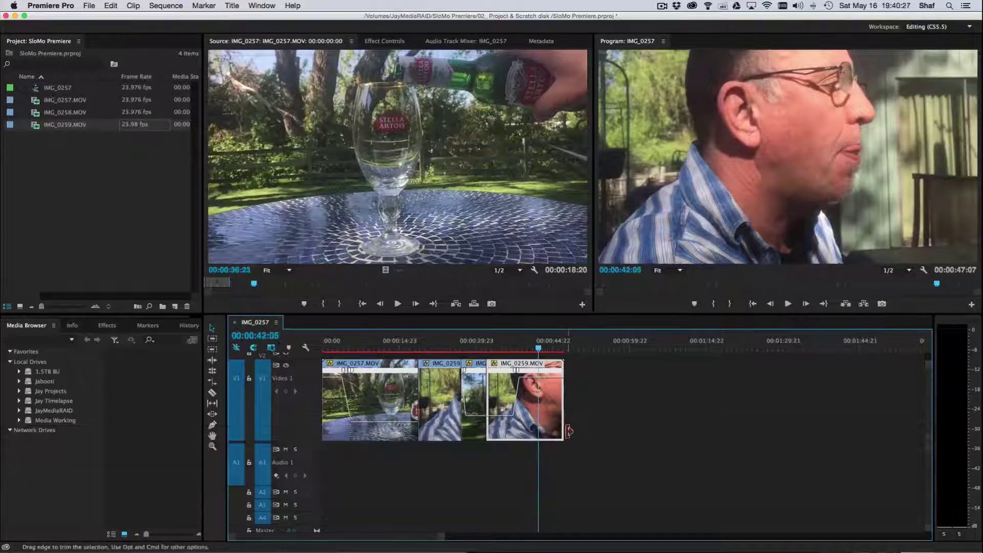
left_click_drag(559, 428, 538, 428)
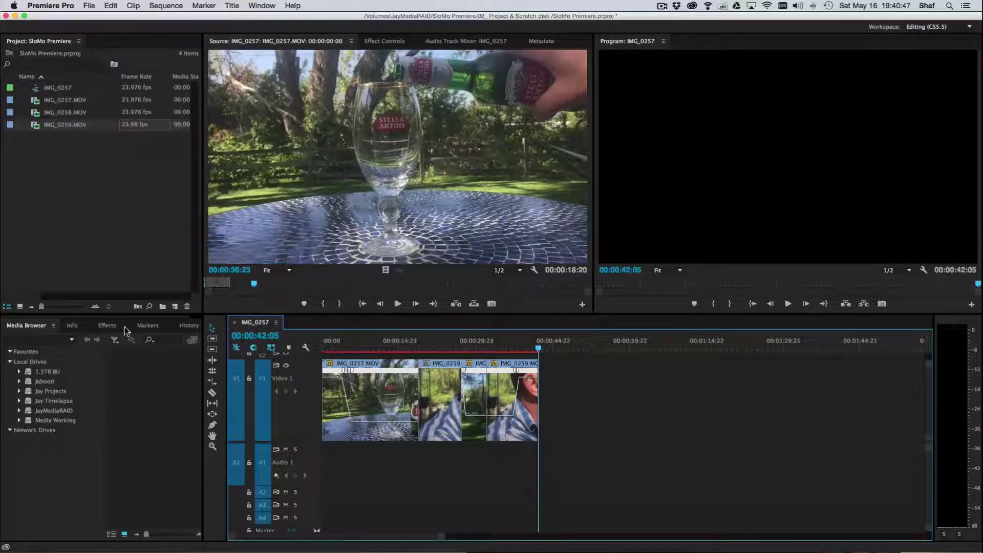
- Apply a Cross Dissolve at the cut between IMG_0257.MOV and the first IMG_0259.MOV clip and play it from 00:00:17:00
left_click(107, 326)
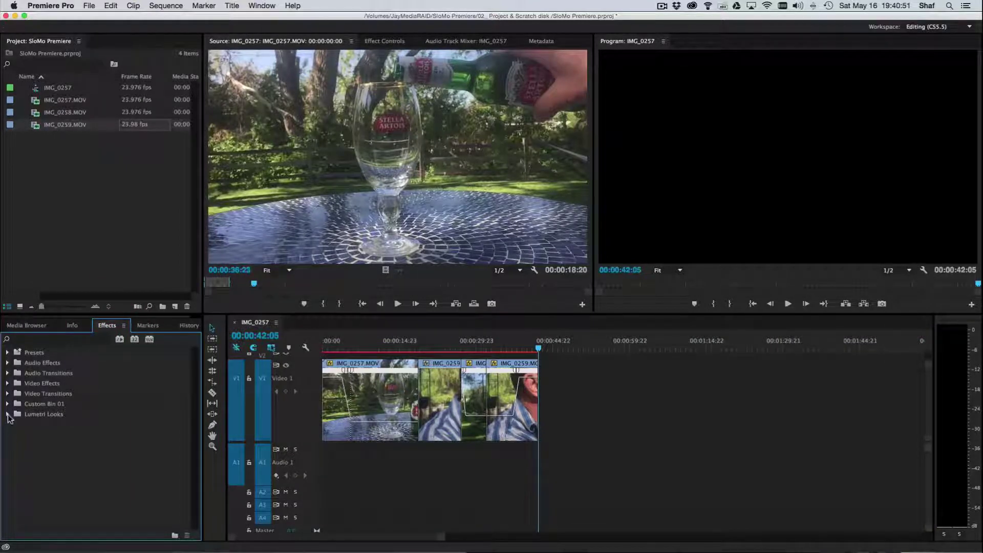
left_click(8, 393)
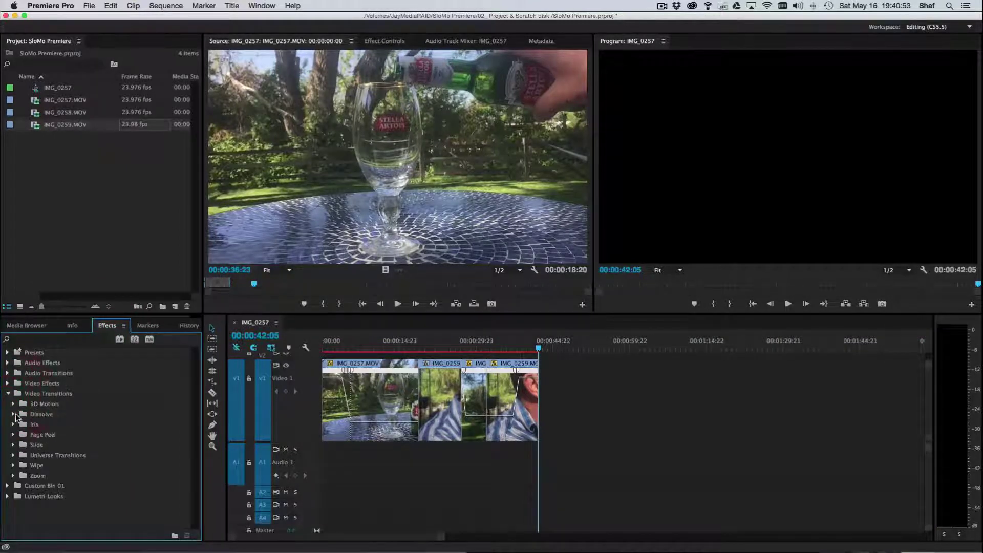
left_click(21, 415)
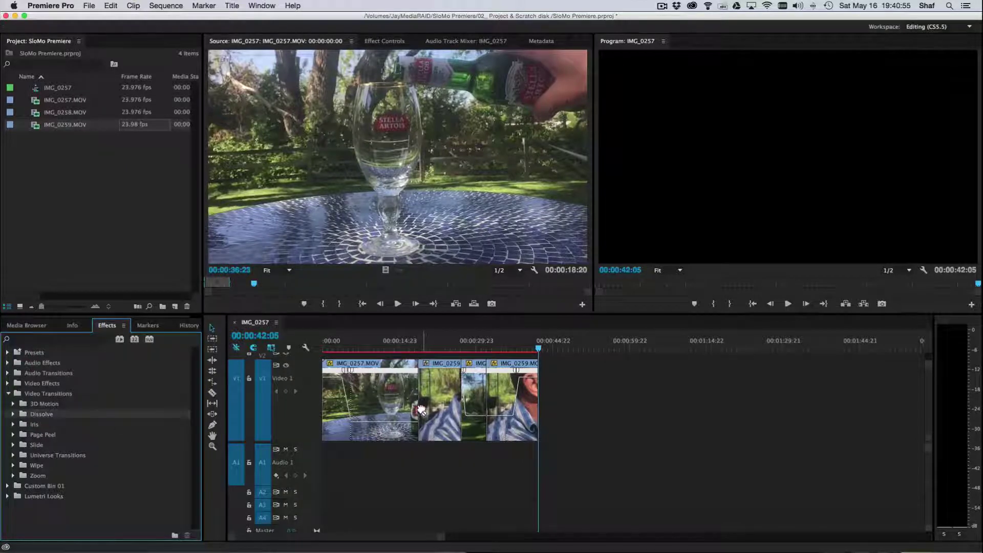
left_click_drag(419, 406, 218, 464)
left_click(13, 414)
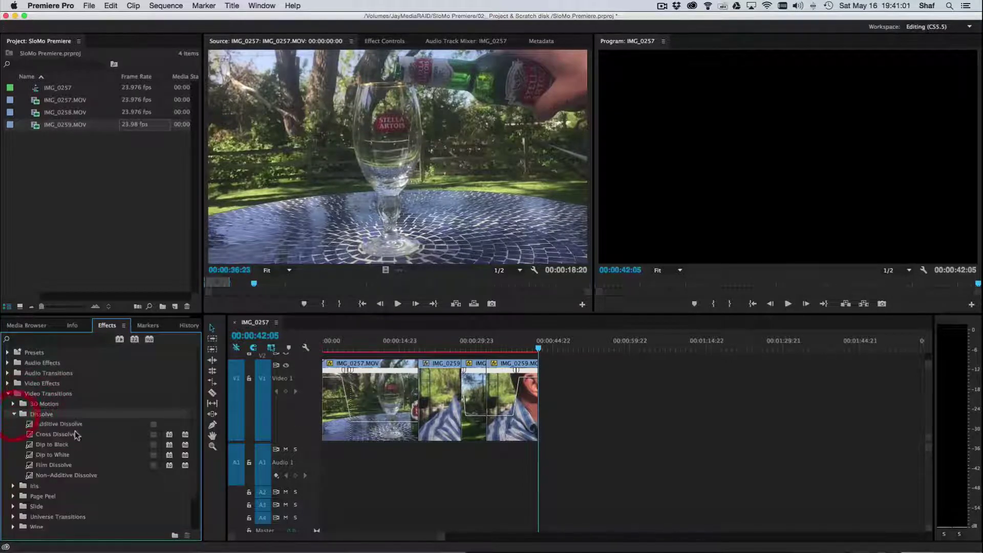
left_click_drag(29, 438, 420, 407)
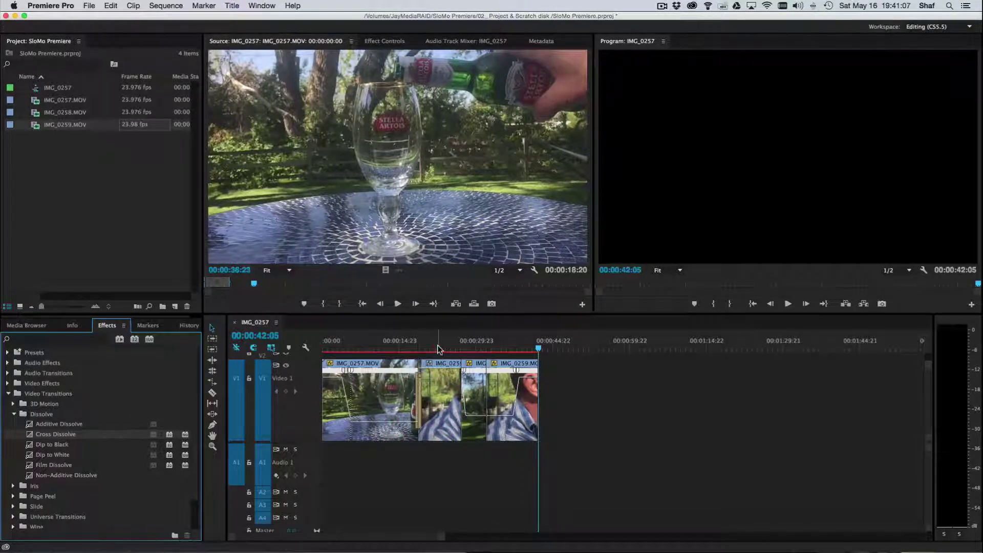
left_click(408, 346)
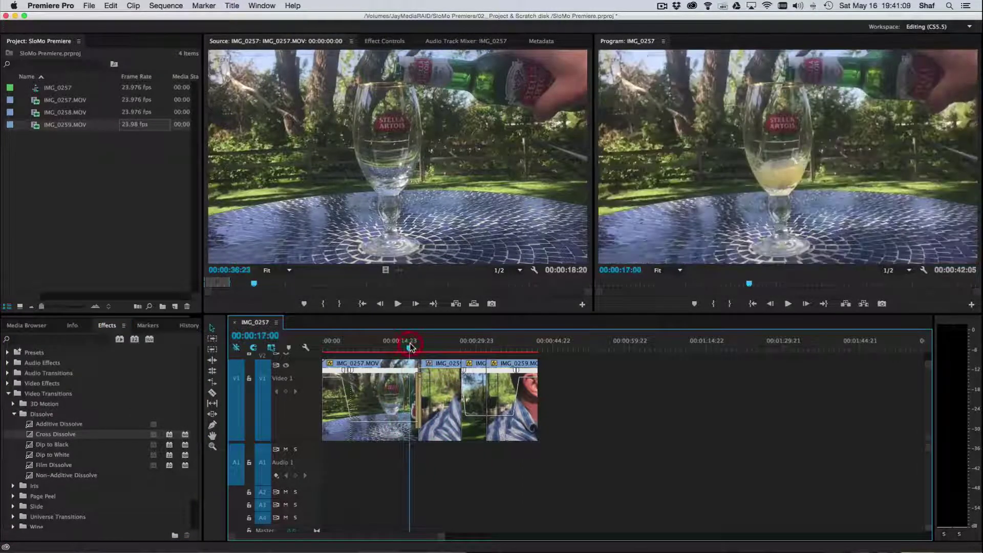
key("space")
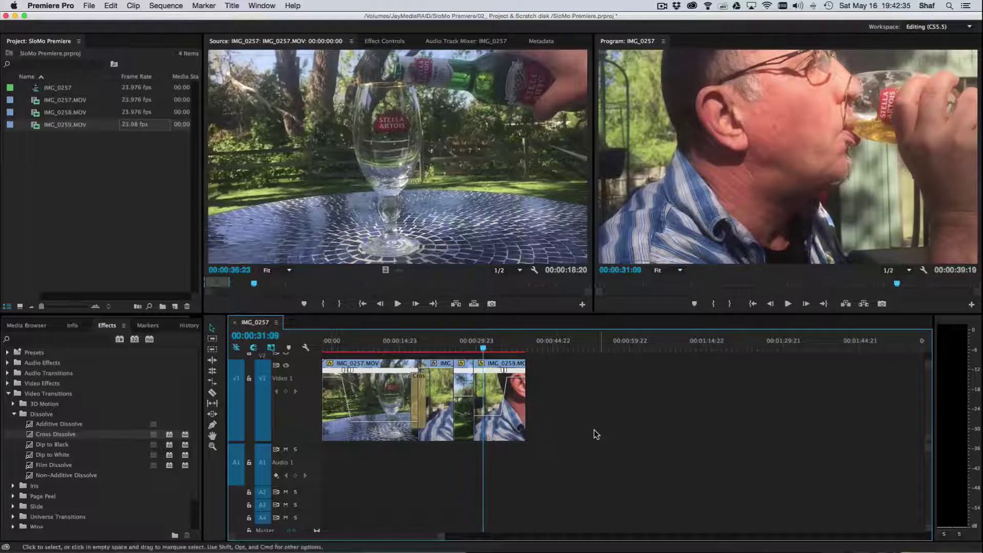
- Queue a media export of the IMG_0257 sequence as H.264 with the Match Source – High bitrate preset
key("super+minus")
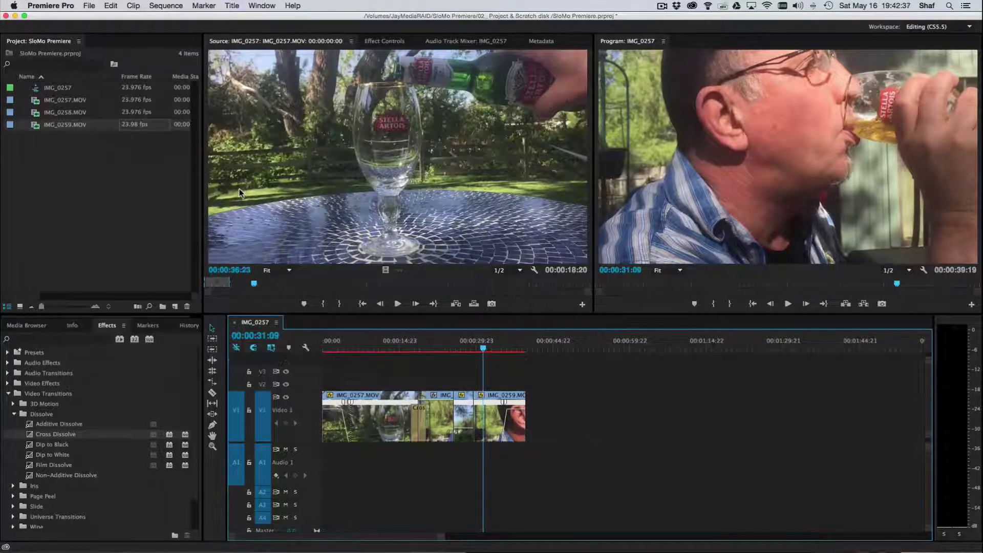
left_click(88, 6)
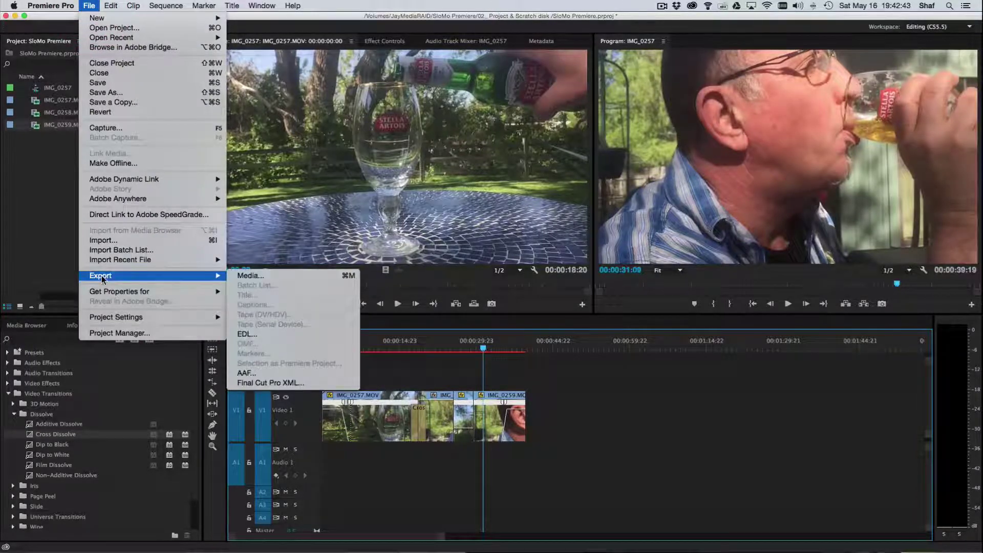
left_click(264, 279)
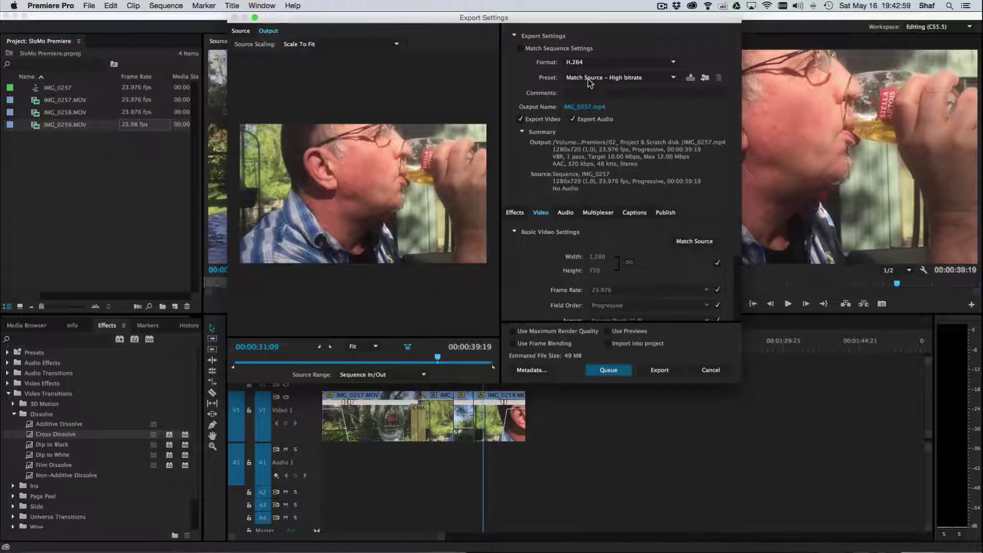
left_click(607, 370)
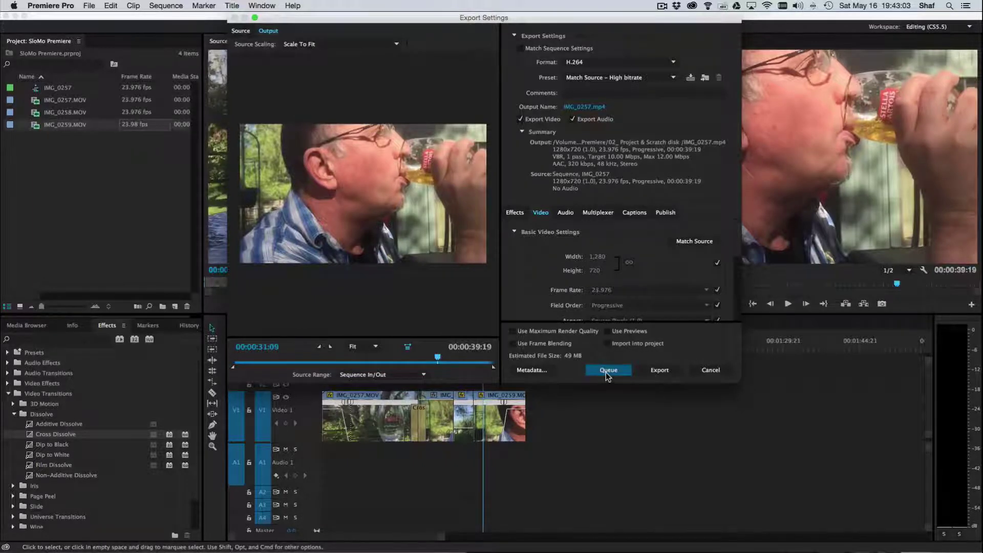